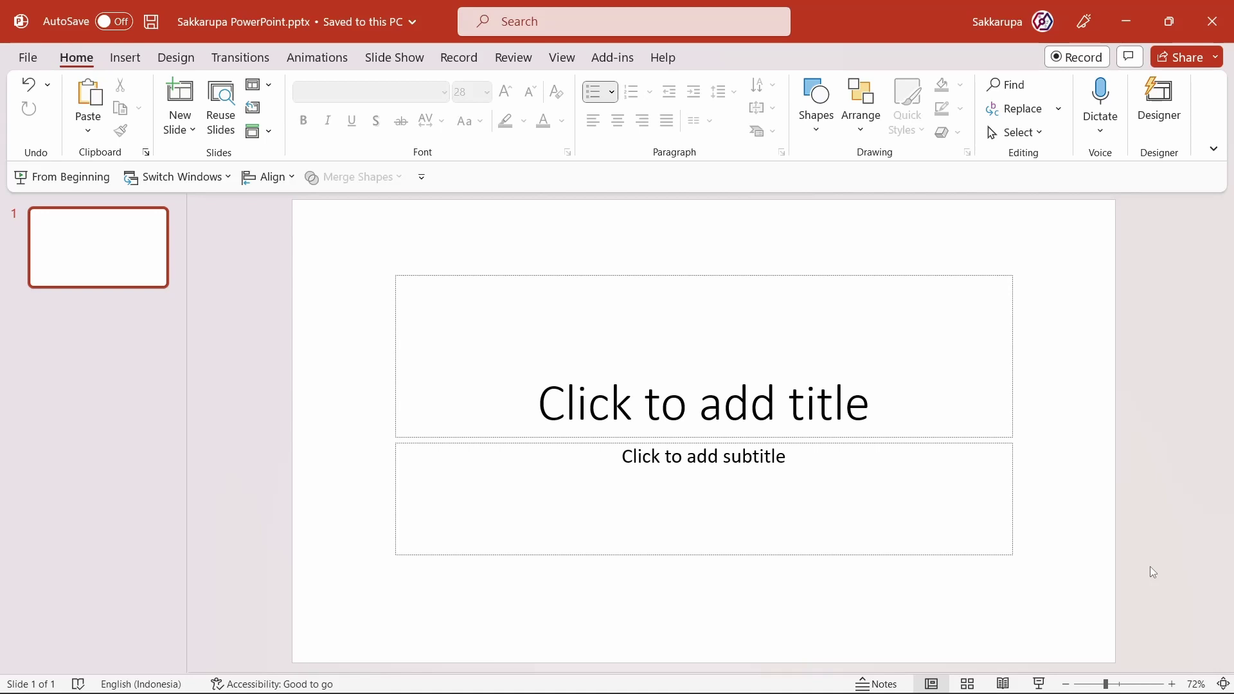
Type 'Design Ideas' as the title and 'Your Subtitle Here' as the subtitle.
click(772, 397)
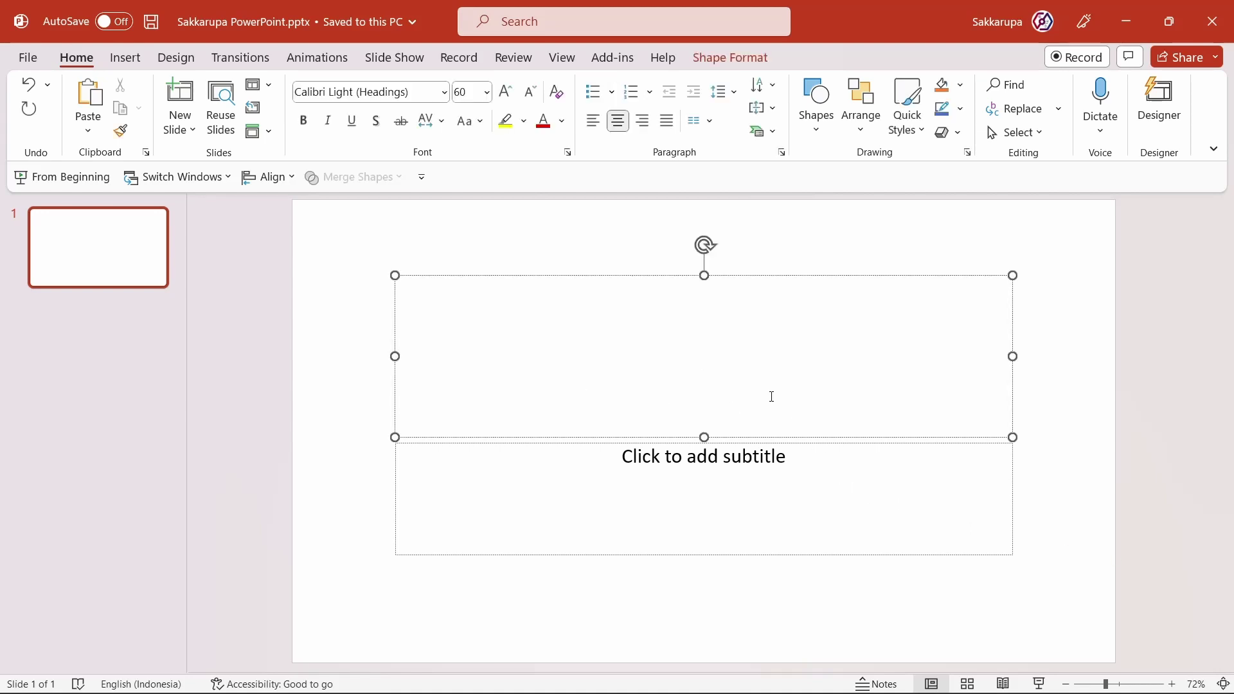
text(Desi)
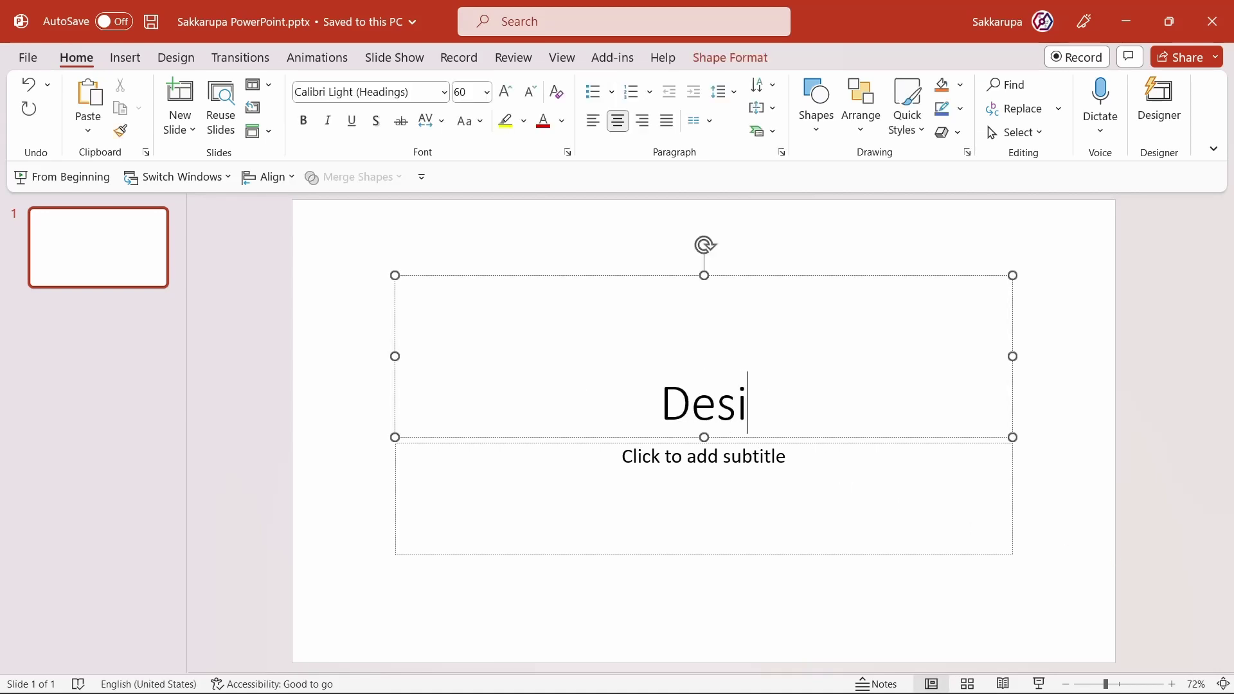
text(gn Ideas)
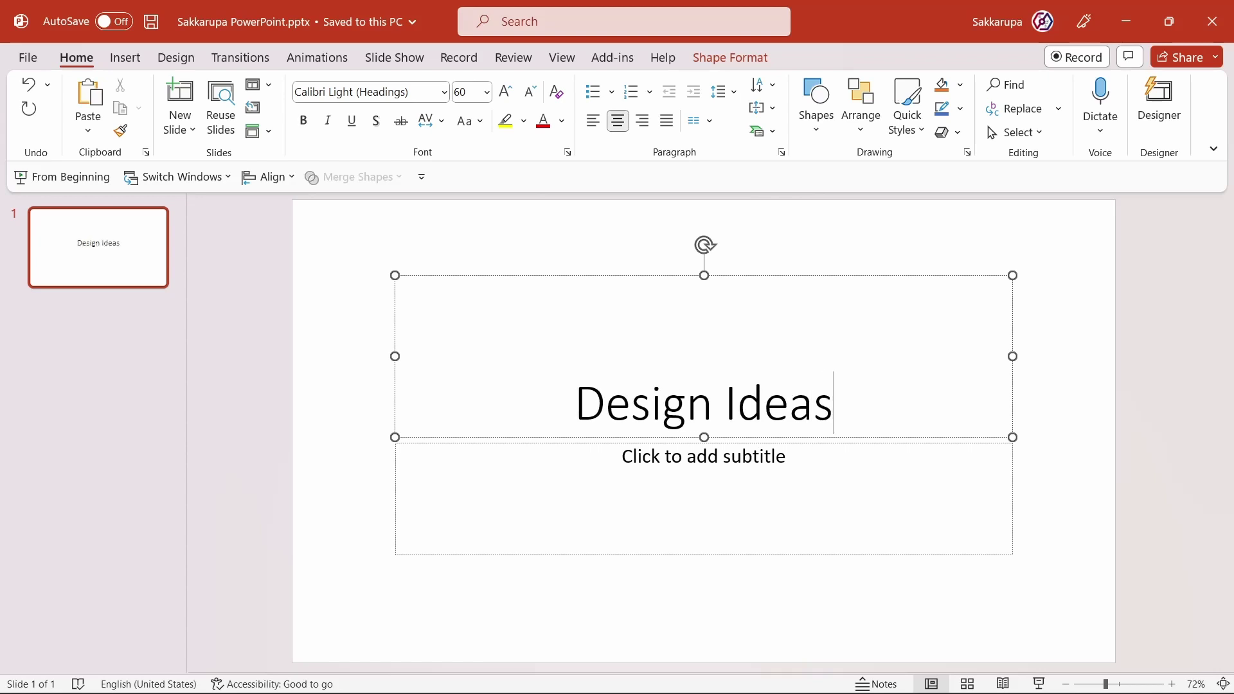
click(796, 455)
text(Yo)
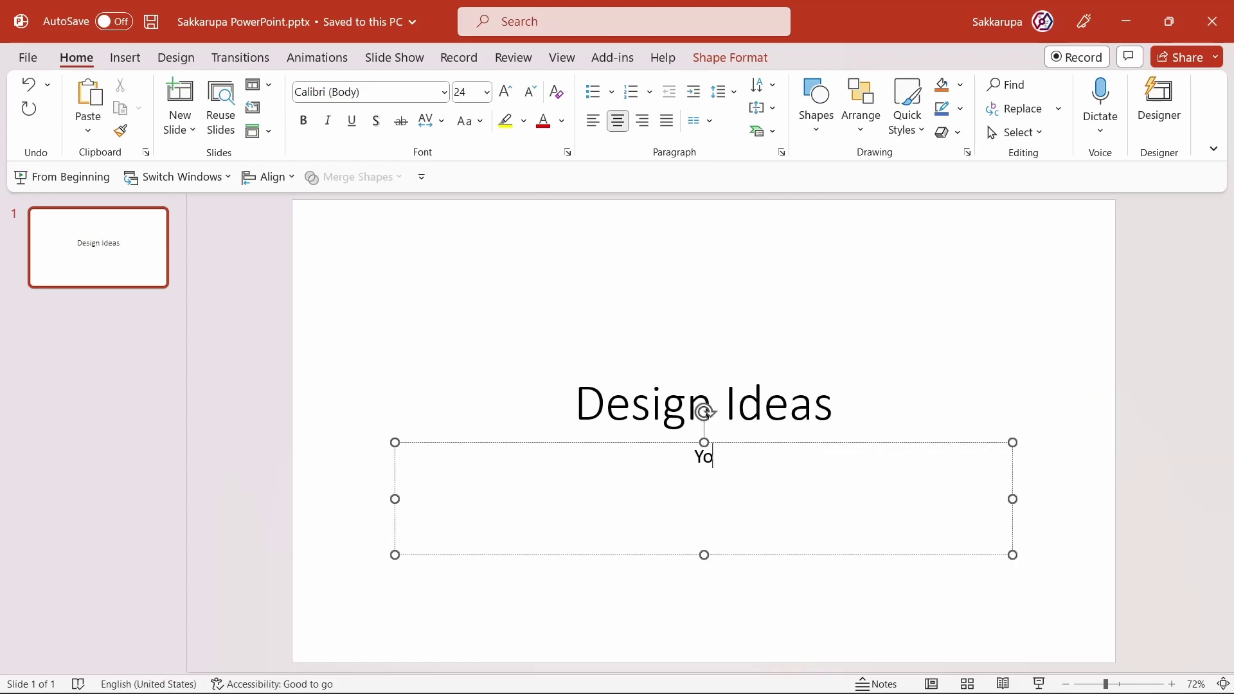
text(ur Subtitle )
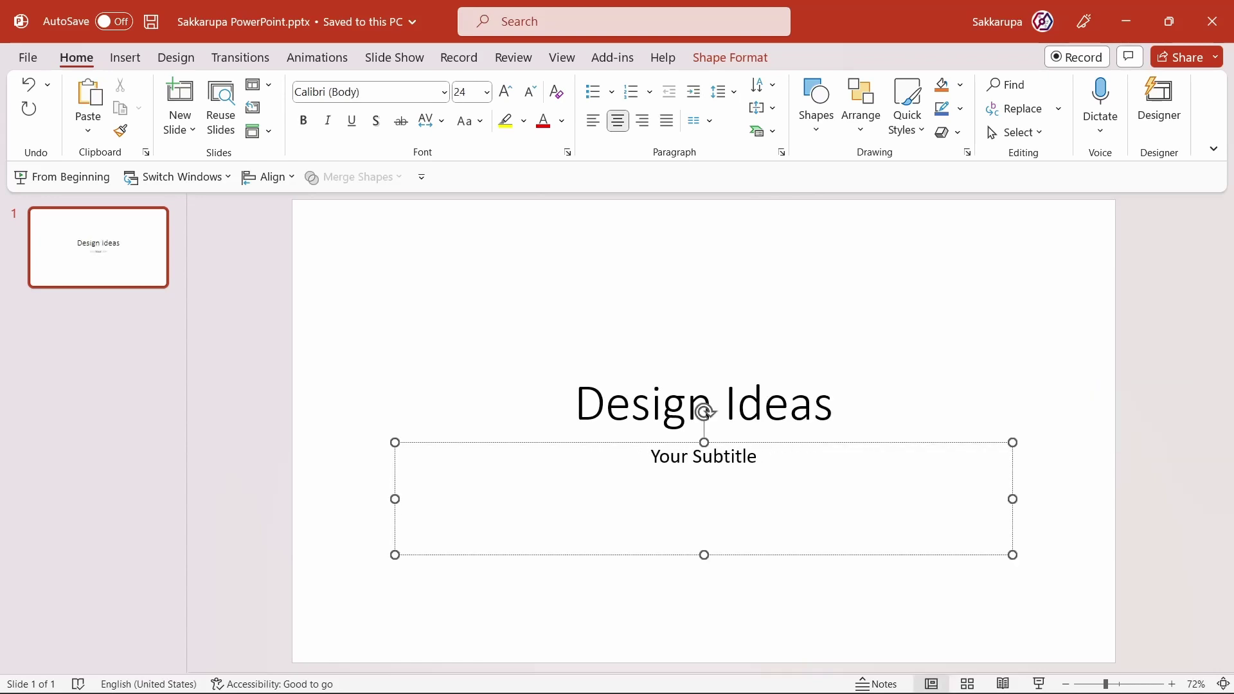
text(Here)
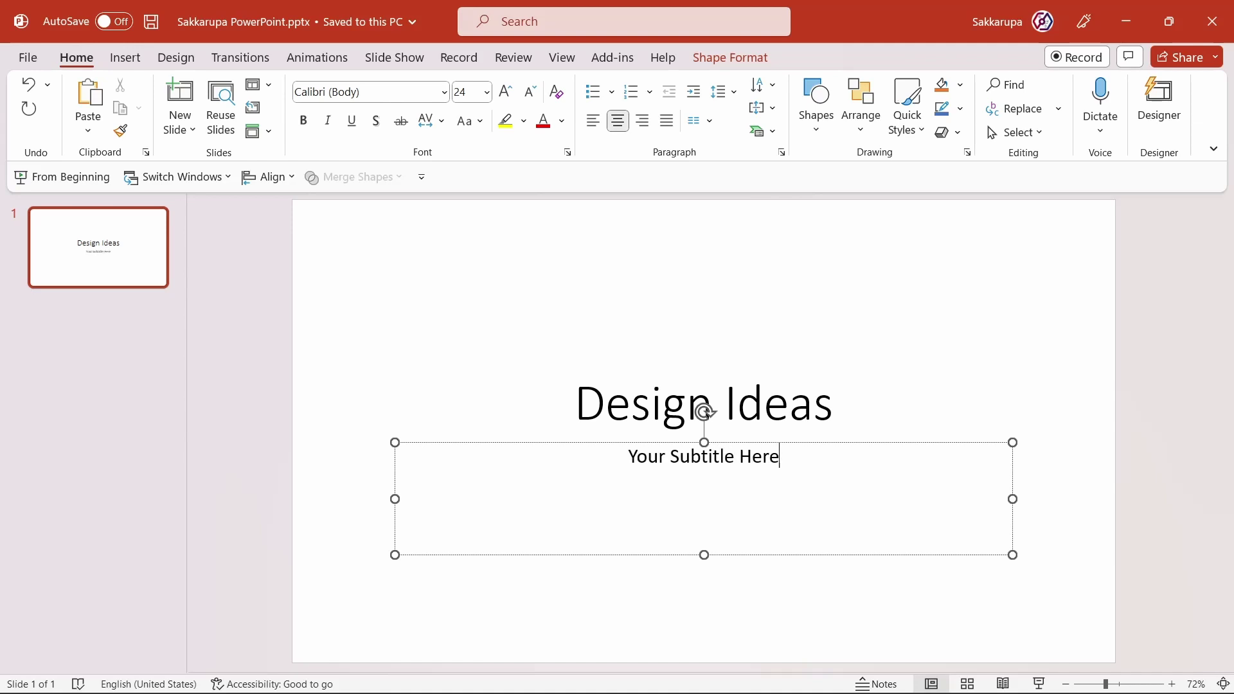
click(991, 246)
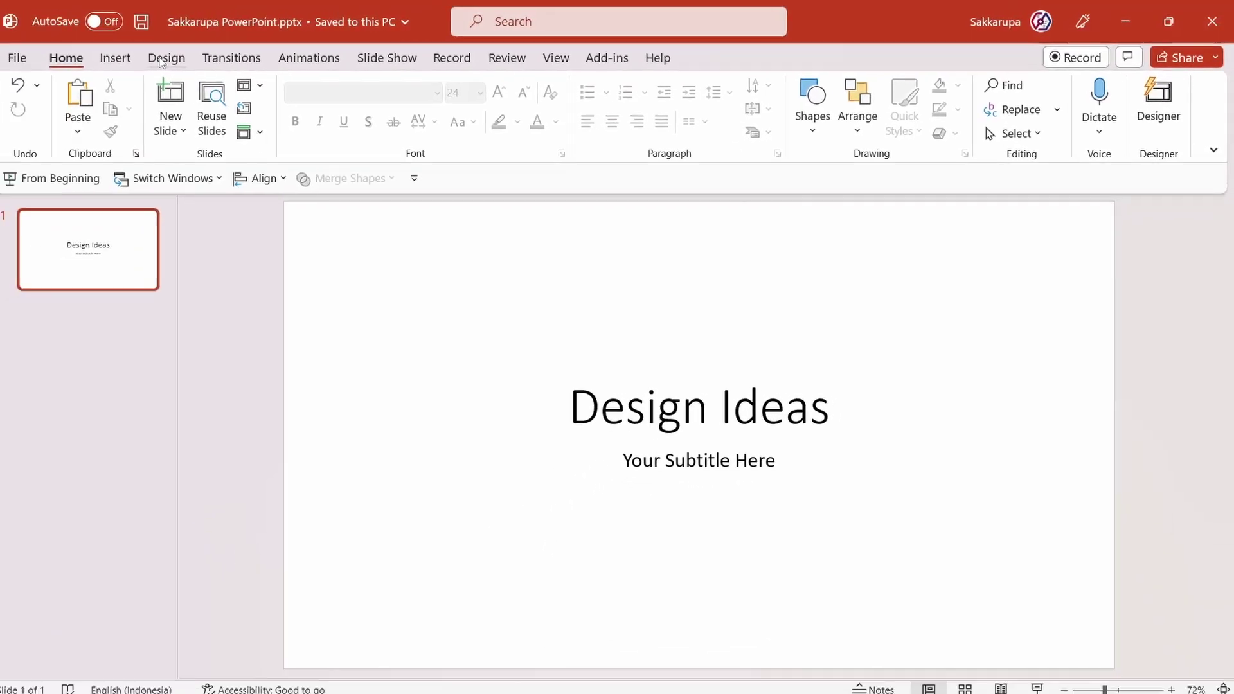
Open Designer from the Design tab and browse its ideas for the title slide.
click(161, 60)
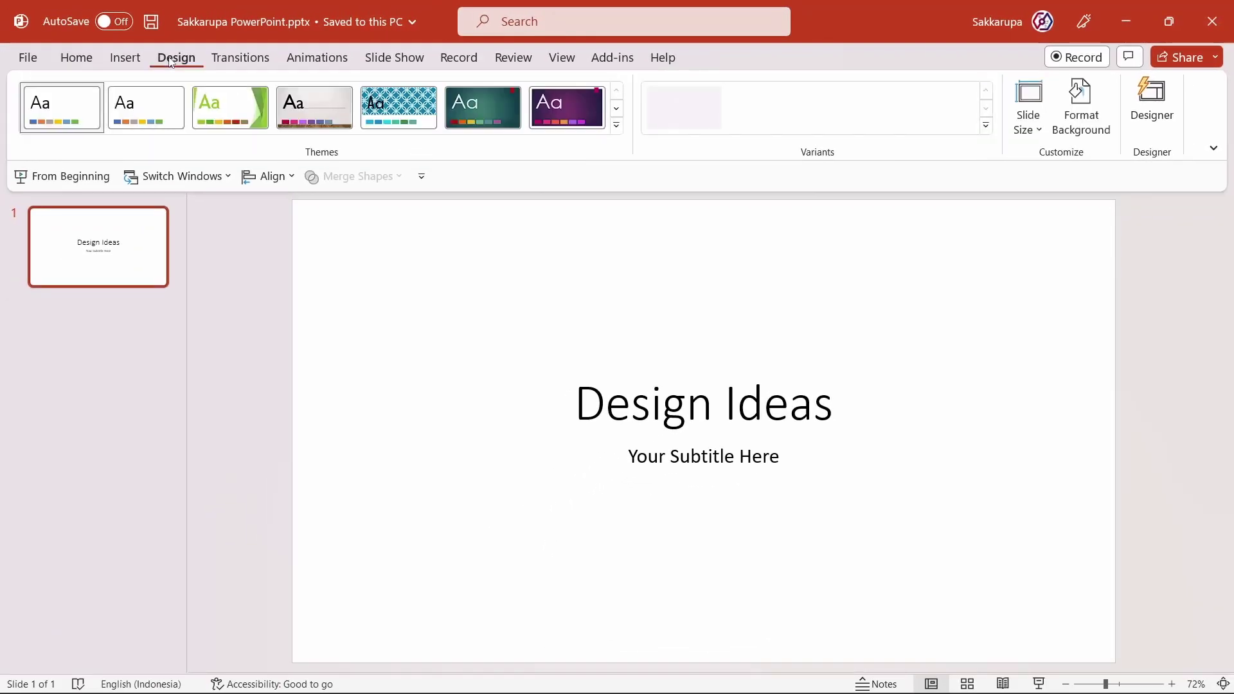
click(1153, 116)
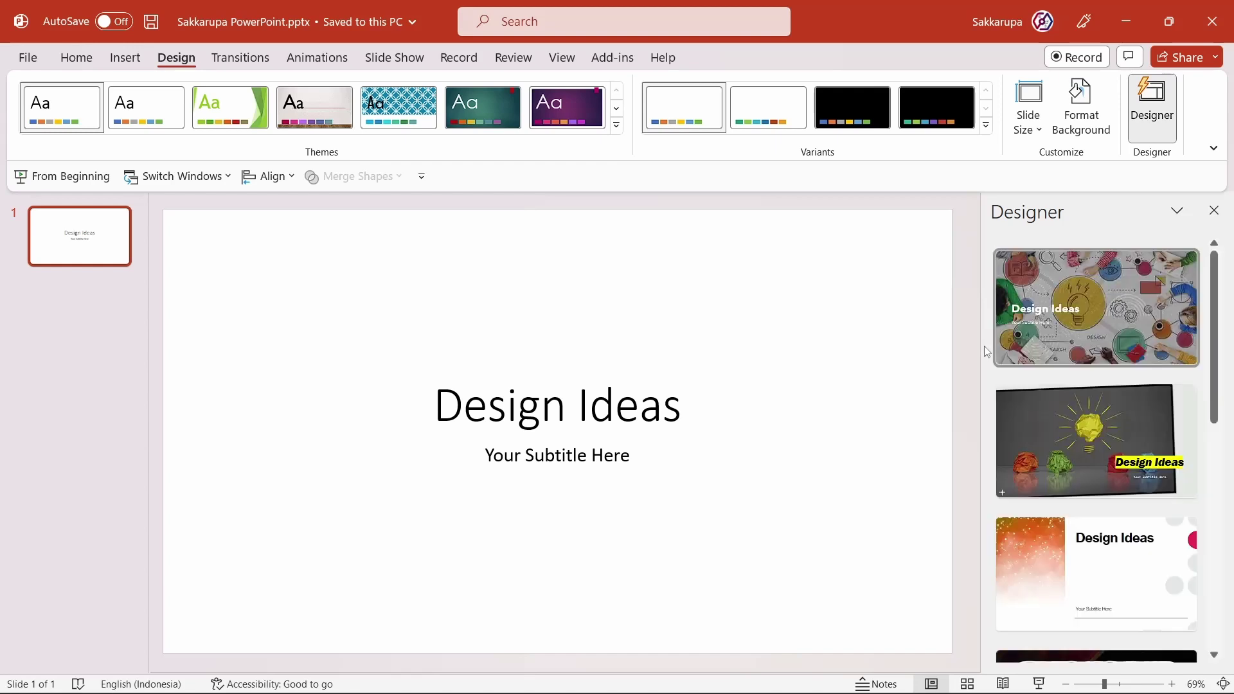
scroll(1081, 389, down, 3)
scroll(1082, 394, down, 3)
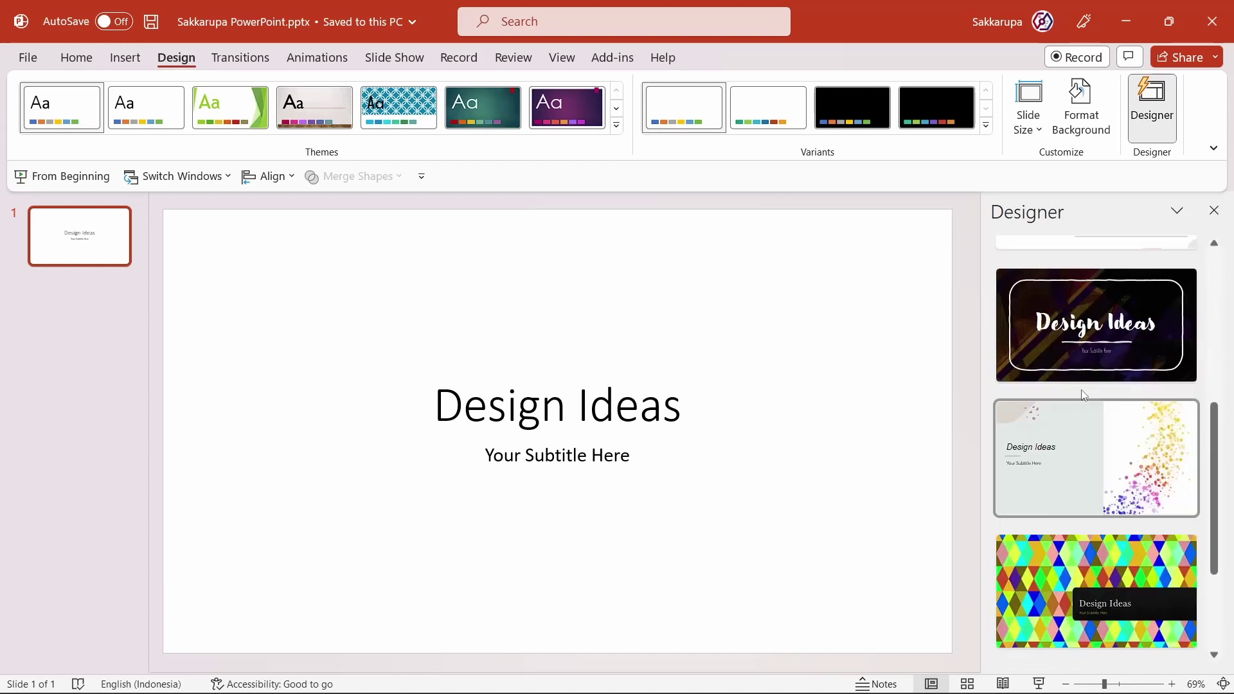
scroll(1083, 394, down, 2)
scroll(1082, 395, down, 1)
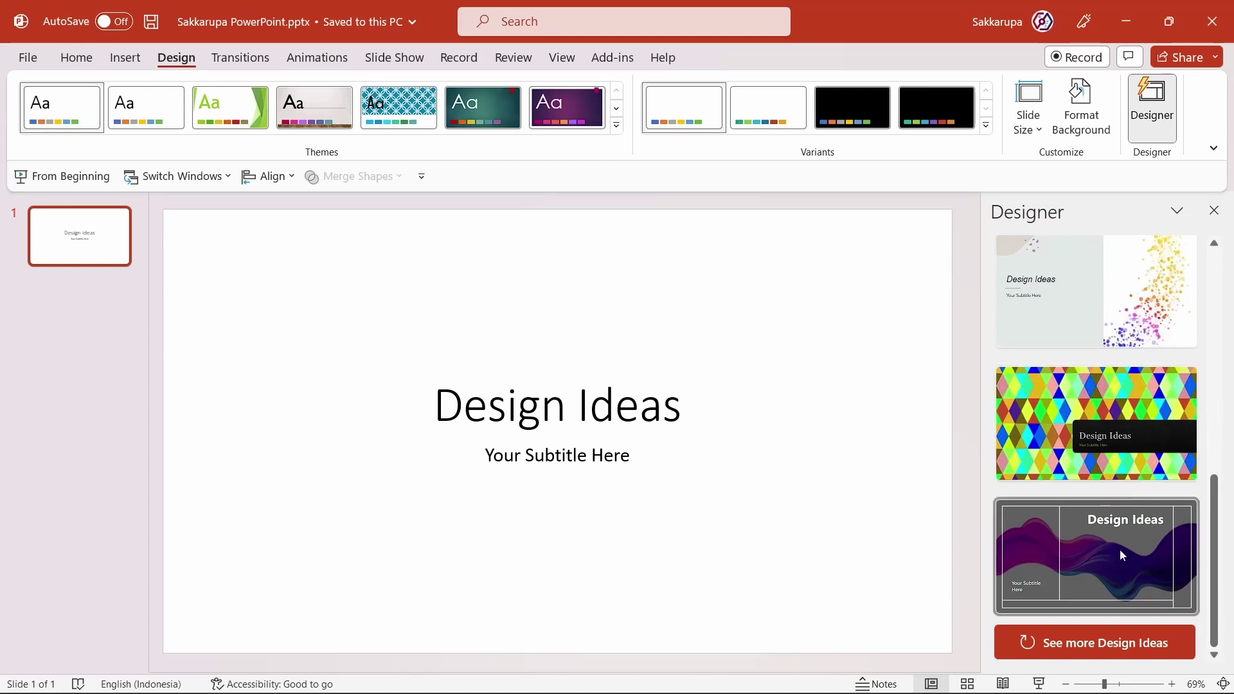
scroll(1120, 550, up, 2)
scroll(1122, 554, up, 2)
scroll(1122, 554, up, 3)
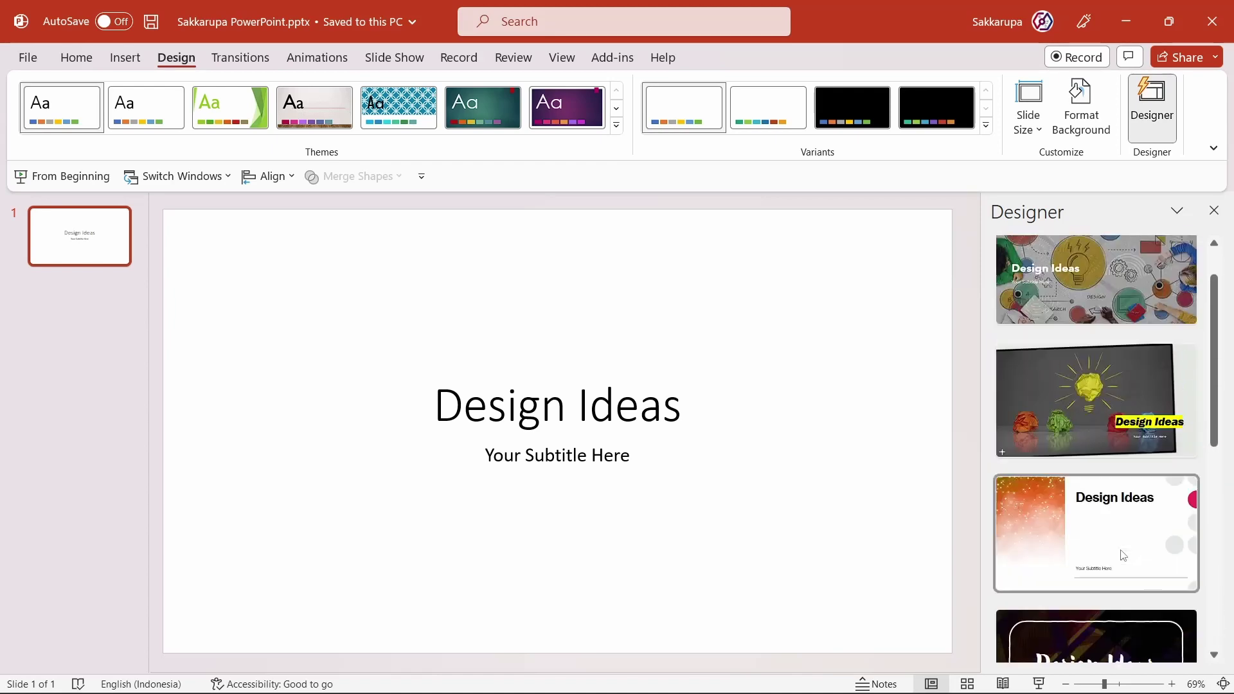
scroll(1123, 554, up, 1)
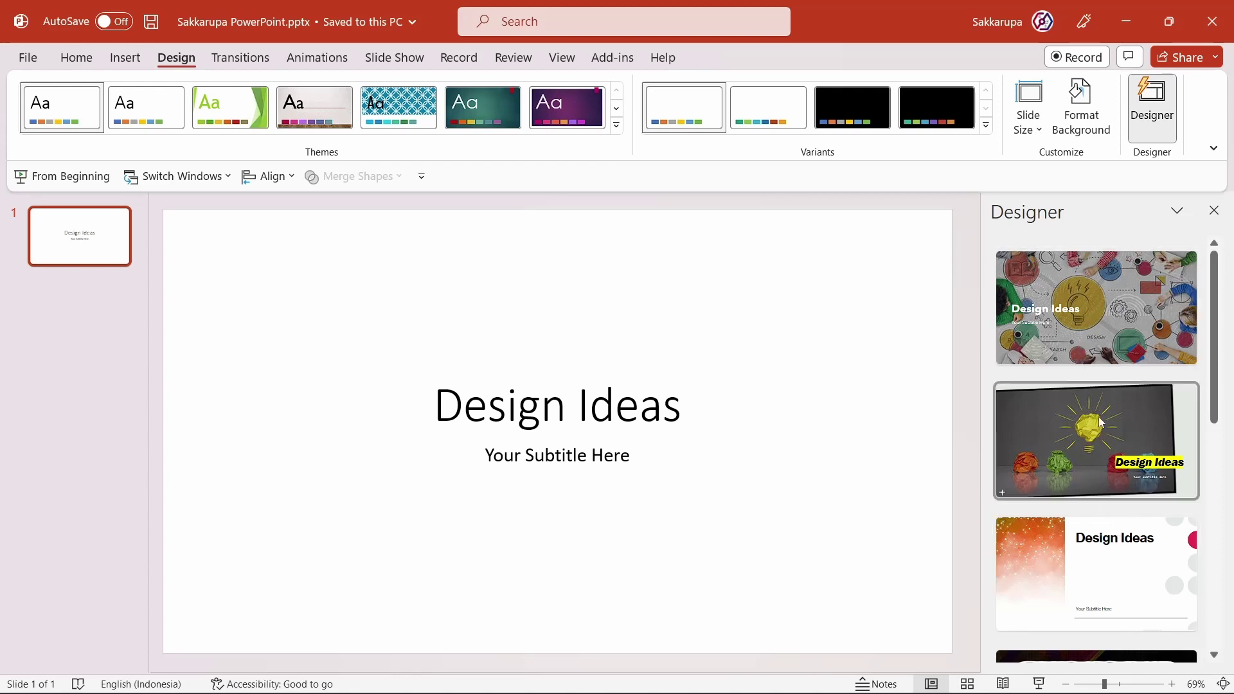
scroll(1098, 416, down, 3)
scroll(1109, 459, down, 3)
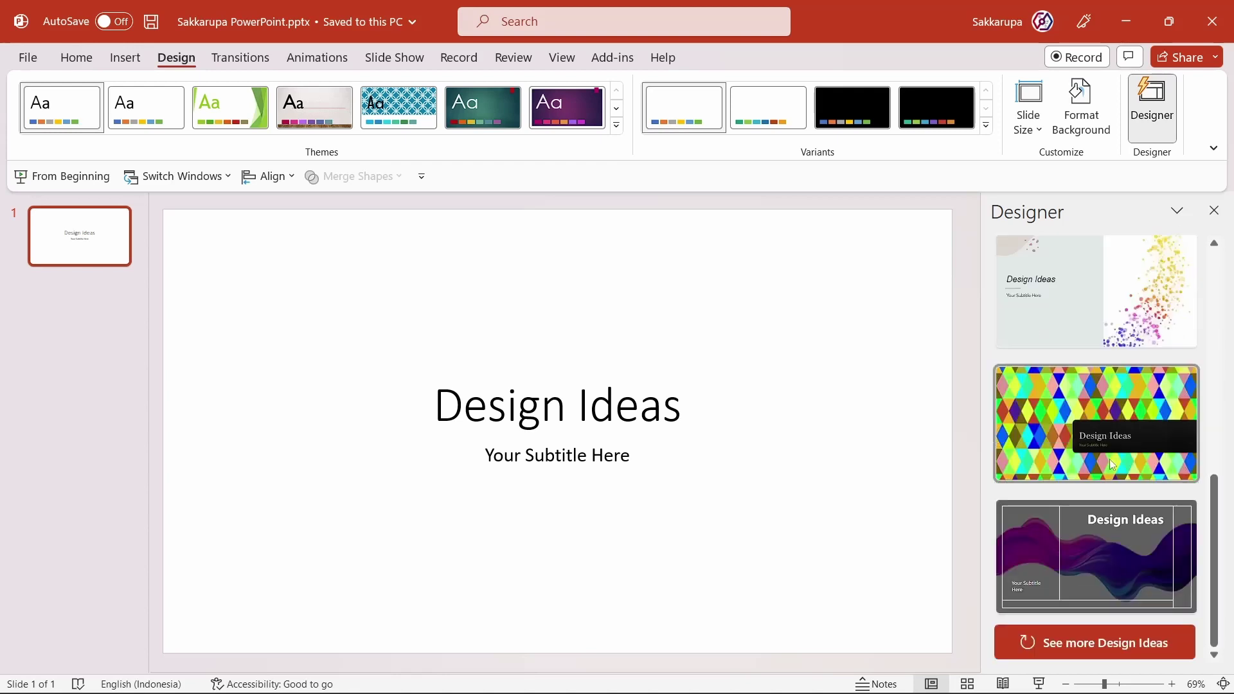
Load more Design Ideas and scroll through the extra suggestions.
click(1154, 642)
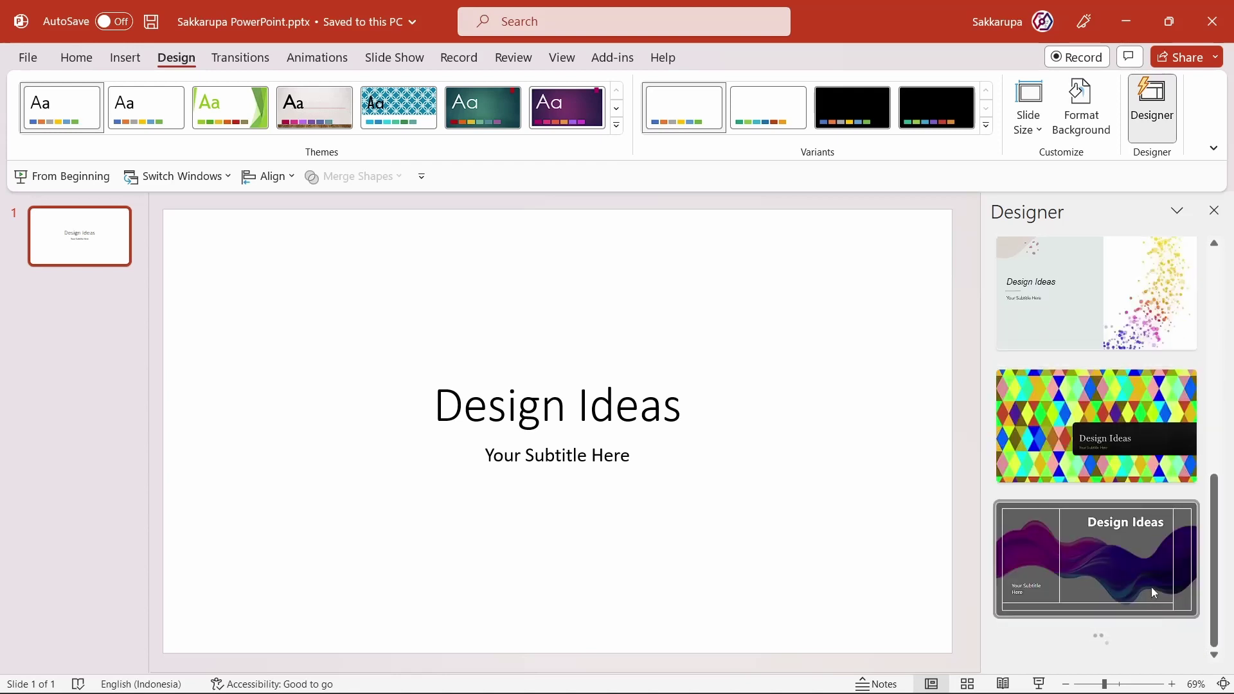
scroll(1151, 587, down, 1)
scroll(1154, 593, down, 1)
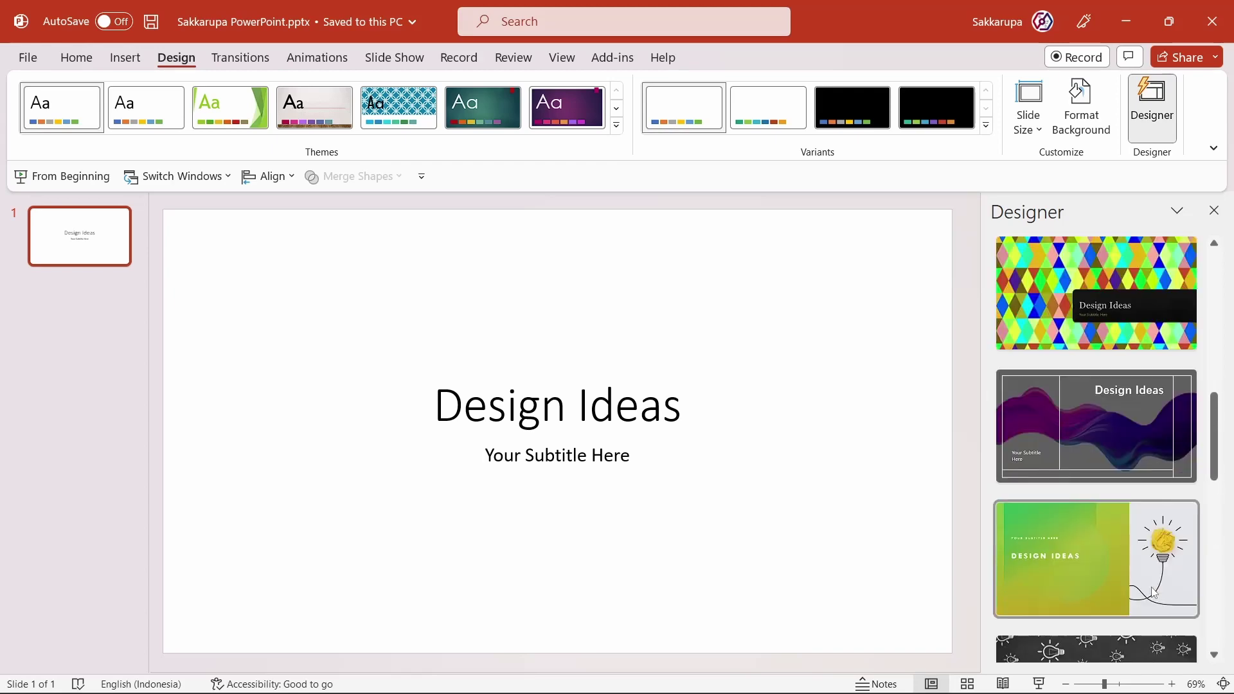
scroll(1154, 592, down, 3)
scroll(1154, 593, down, 2)
scroll(1154, 593, down, 2)
scroll(1154, 592, down, 2)
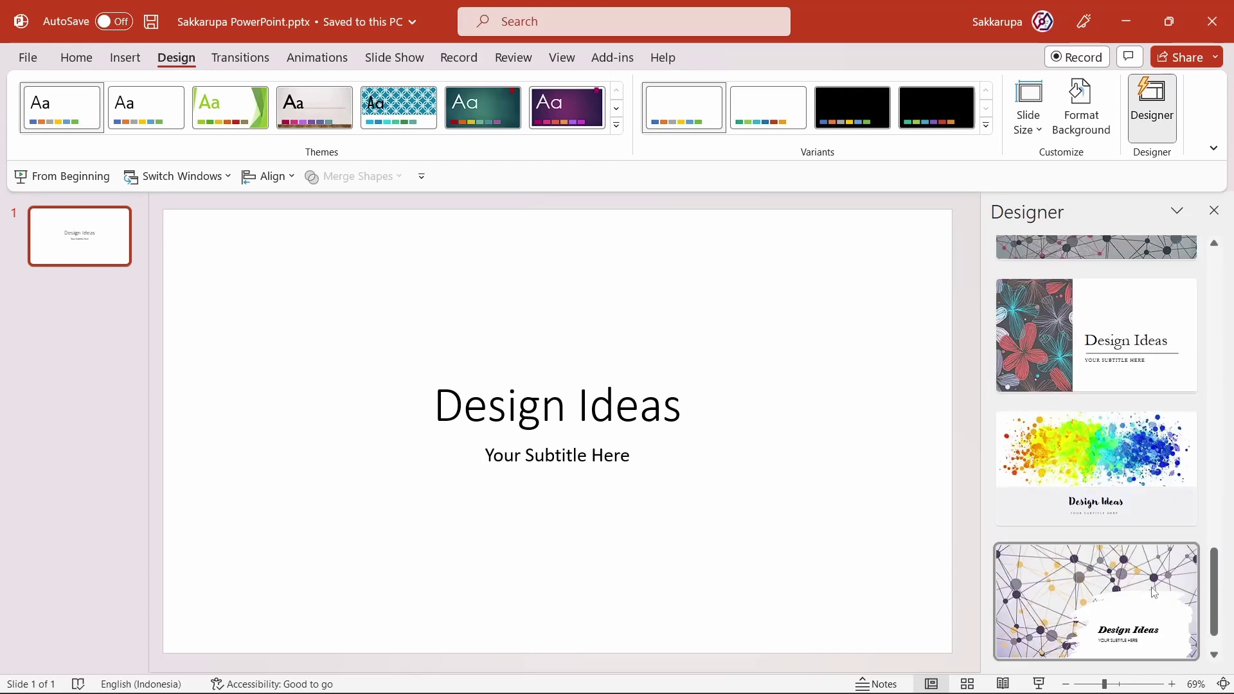
scroll(1154, 592, down, 1)
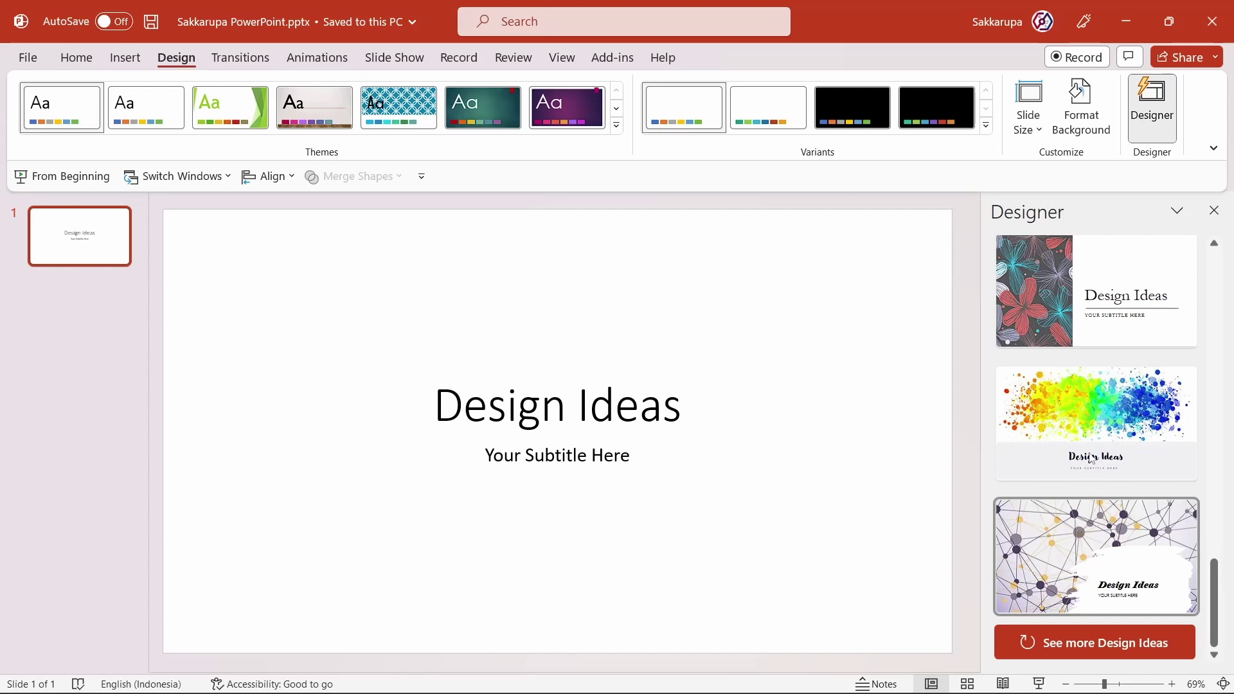
Try the network, paint-splash and grey network designs, then undo back to plain white.
click(1123, 569)
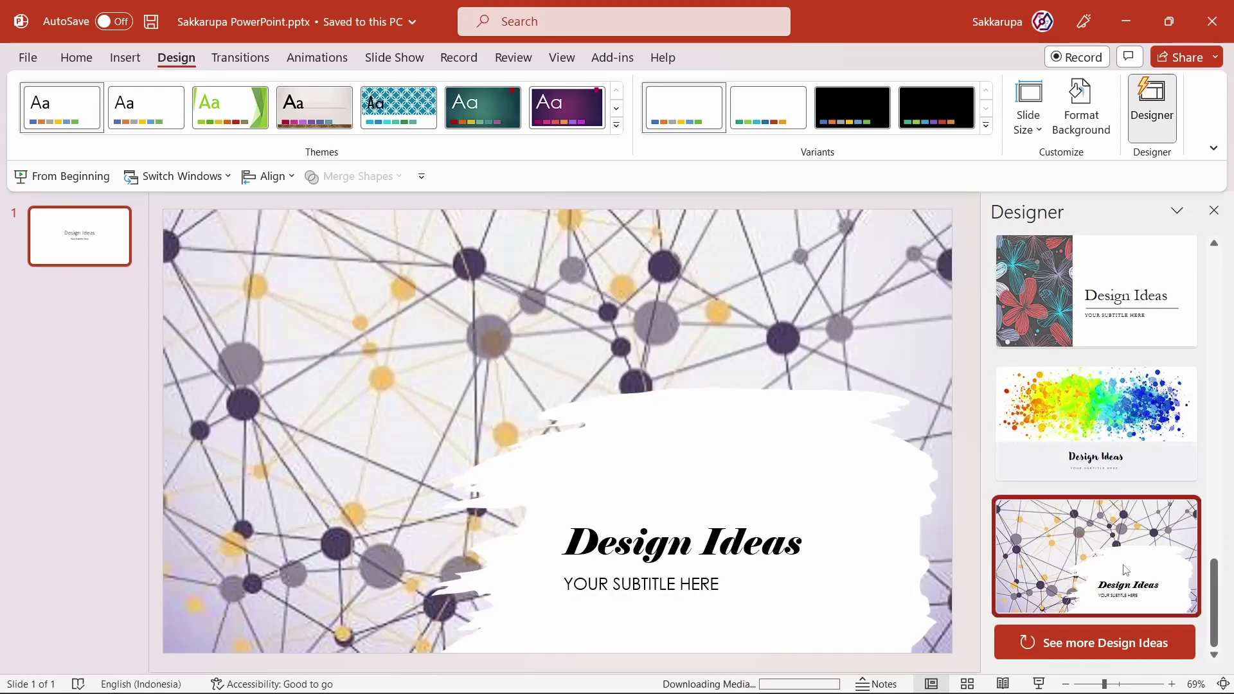
click(1100, 454)
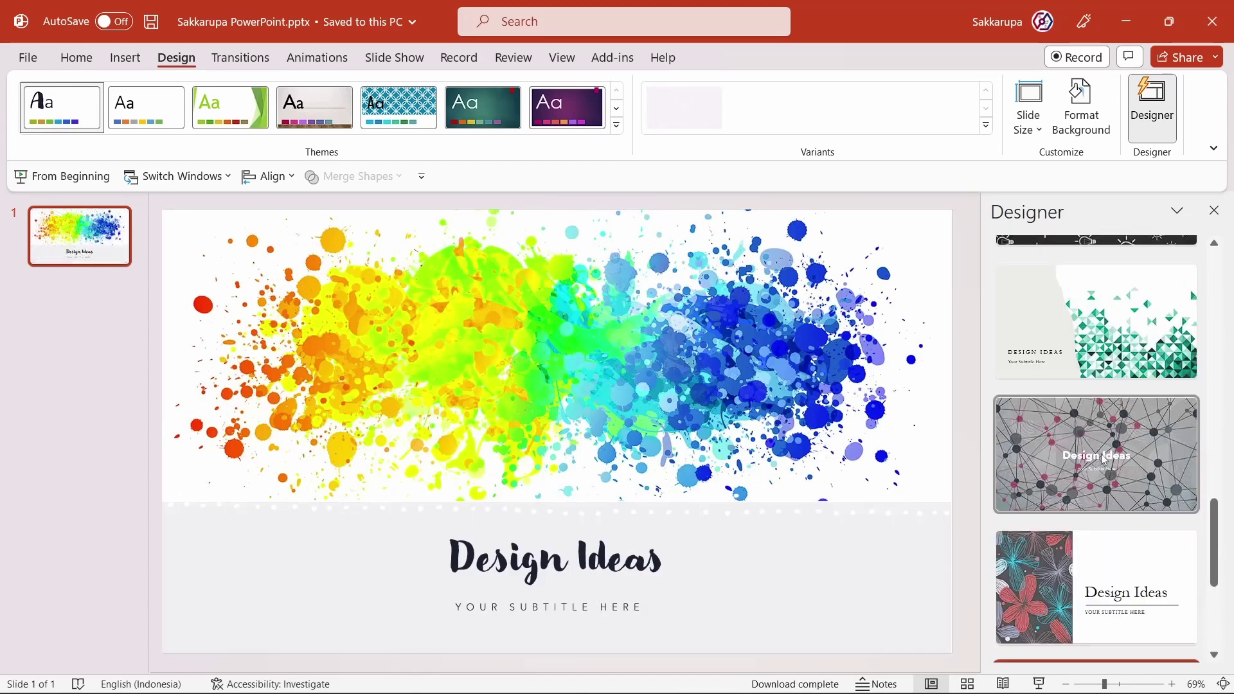
click(1082, 426)
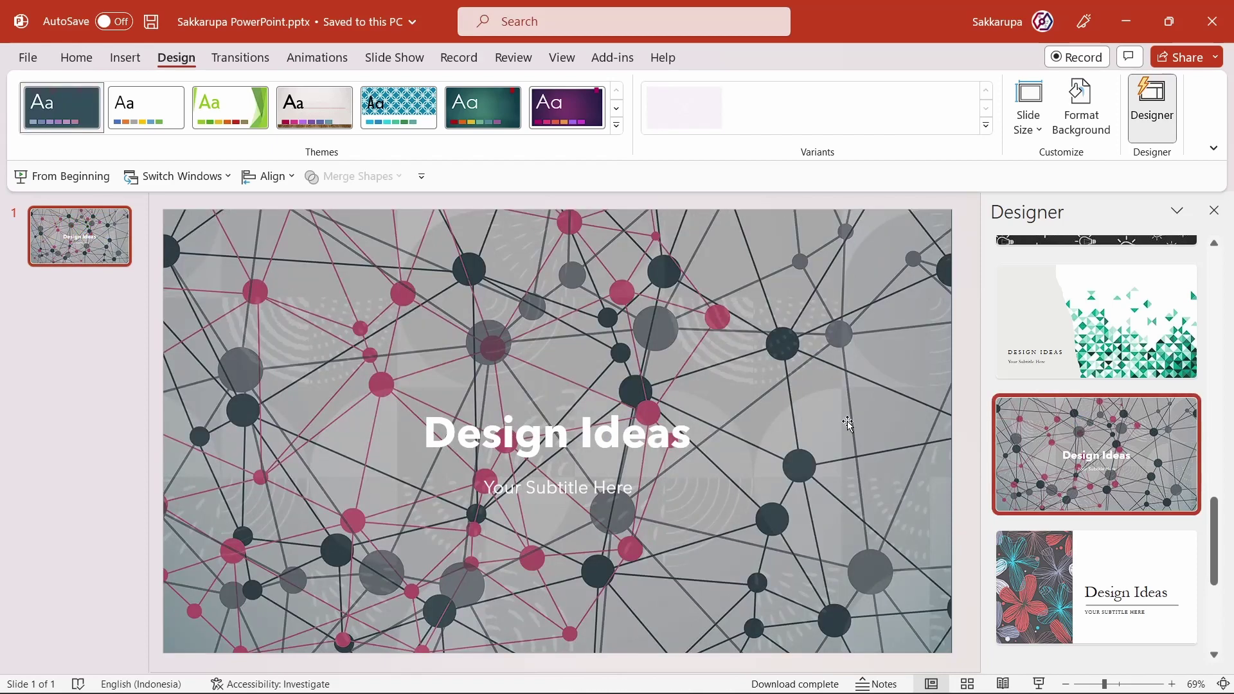
key(ctrl+z)
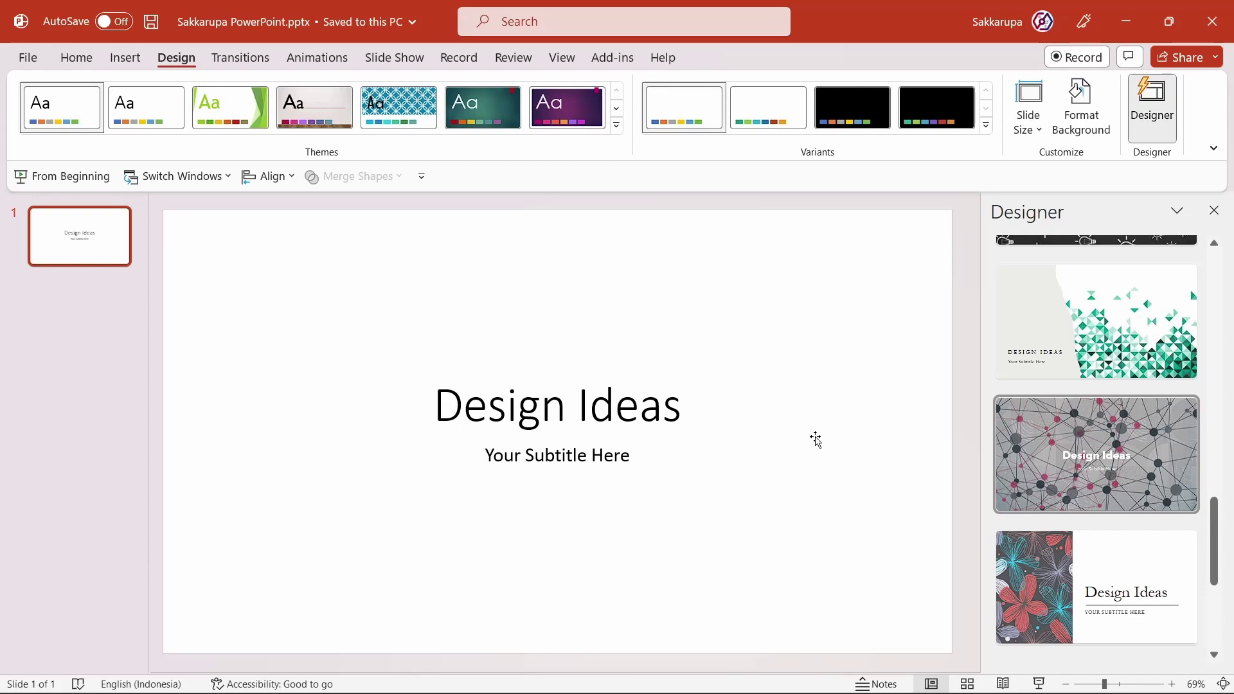
key(alt+Tab)
key(alt+Tab)
key(alt+Tab)
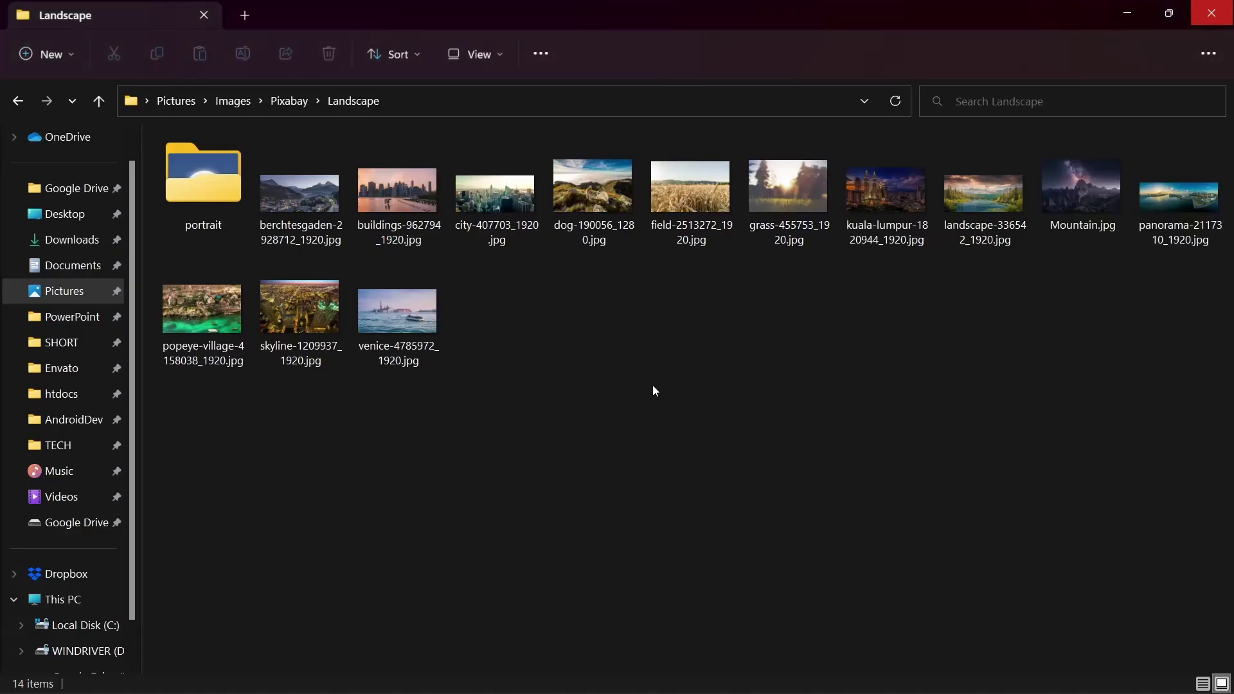
Drag landscape-336542_1920.jpg from the Landscape folder onto the title slide.
drag(983, 203, 743, 564)
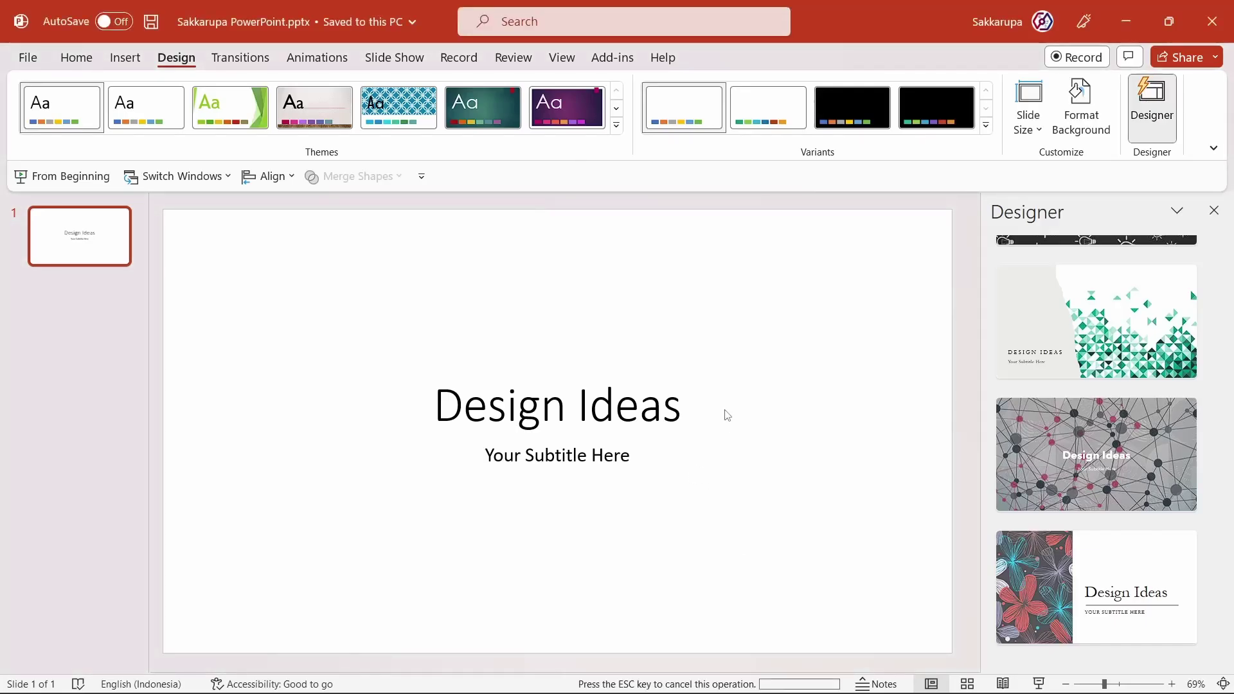
drag(743, 564, 725, 412)
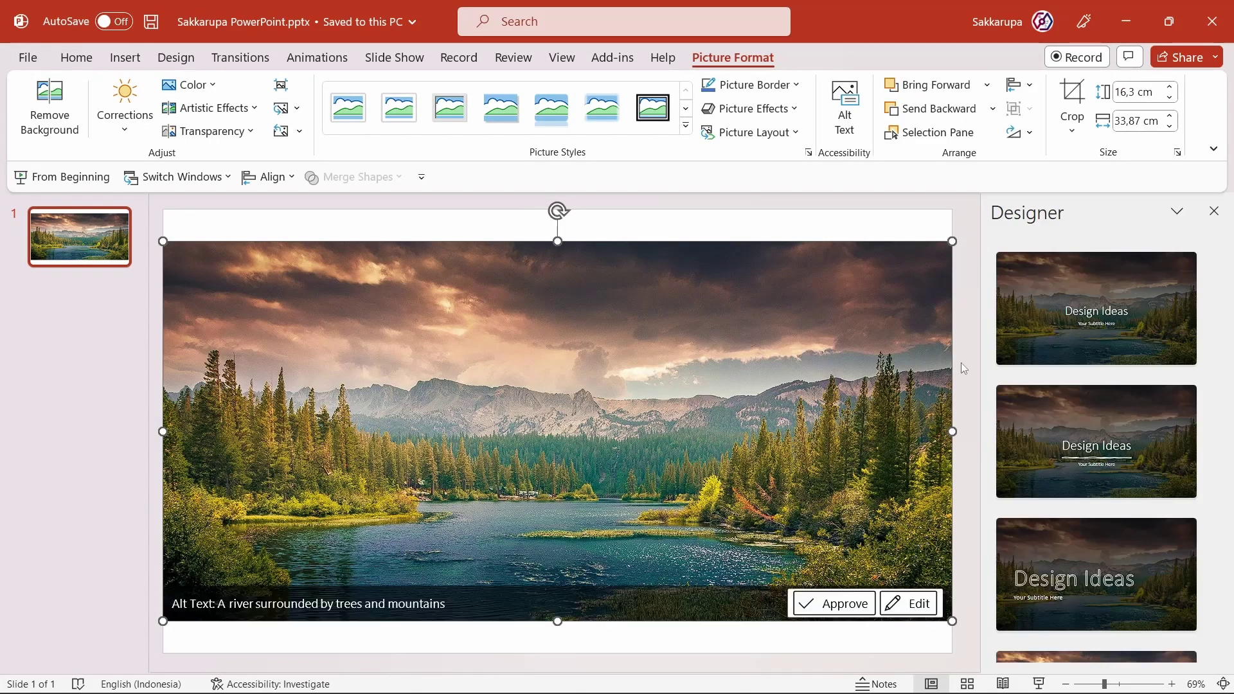
Try the circular, darkened and underlined layouts, settle on the first idea, then close Designer.
scroll(1139, 335, down, 2)
scroll(1139, 335, down, 2)
scroll(1139, 336, down, 2)
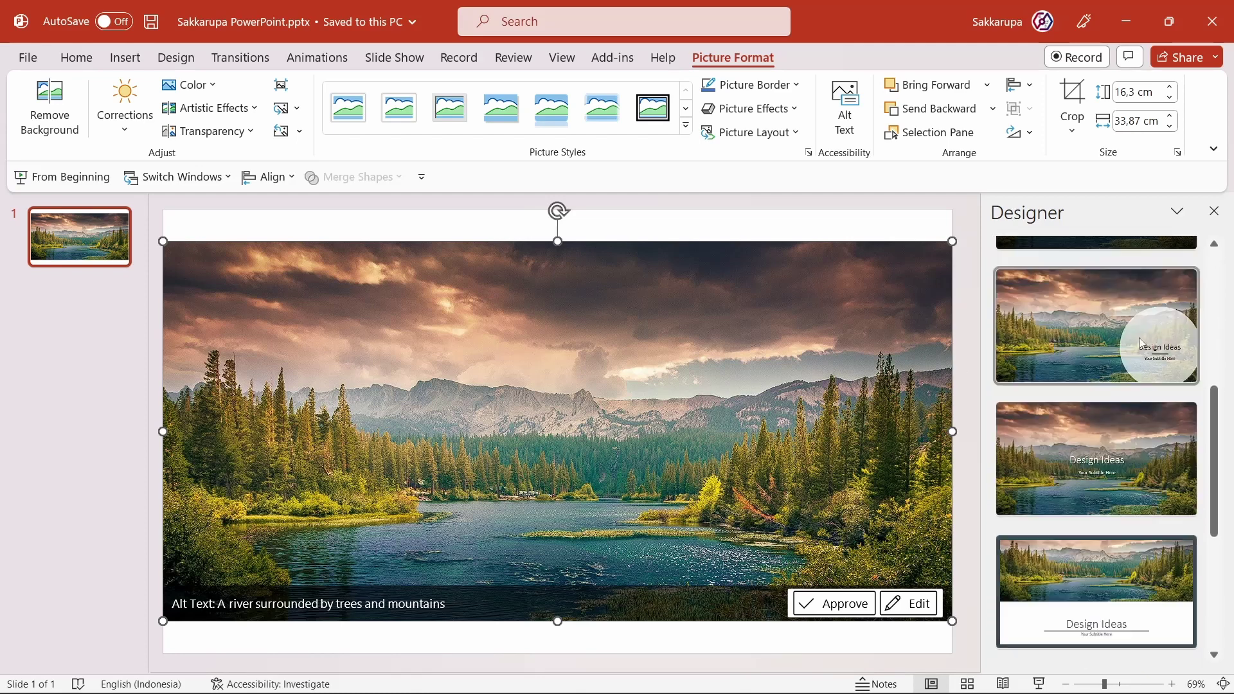
scroll(1139, 342, down, 2)
scroll(1140, 344, down, 3)
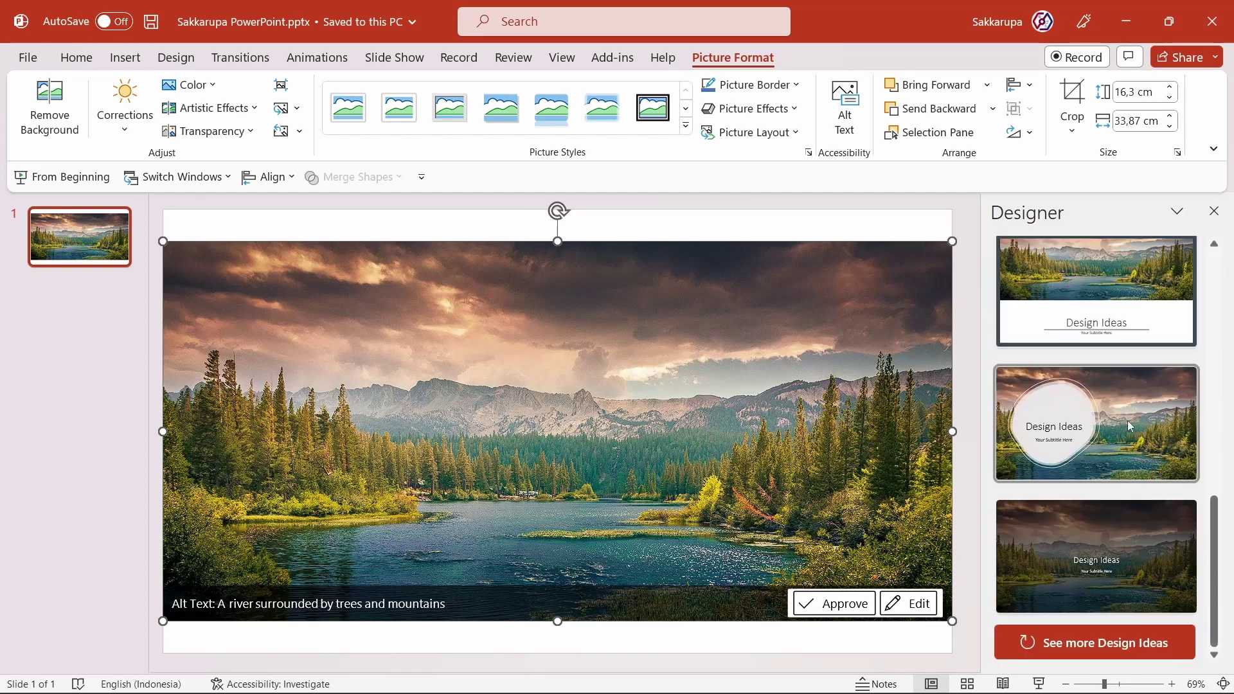
click(1101, 444)
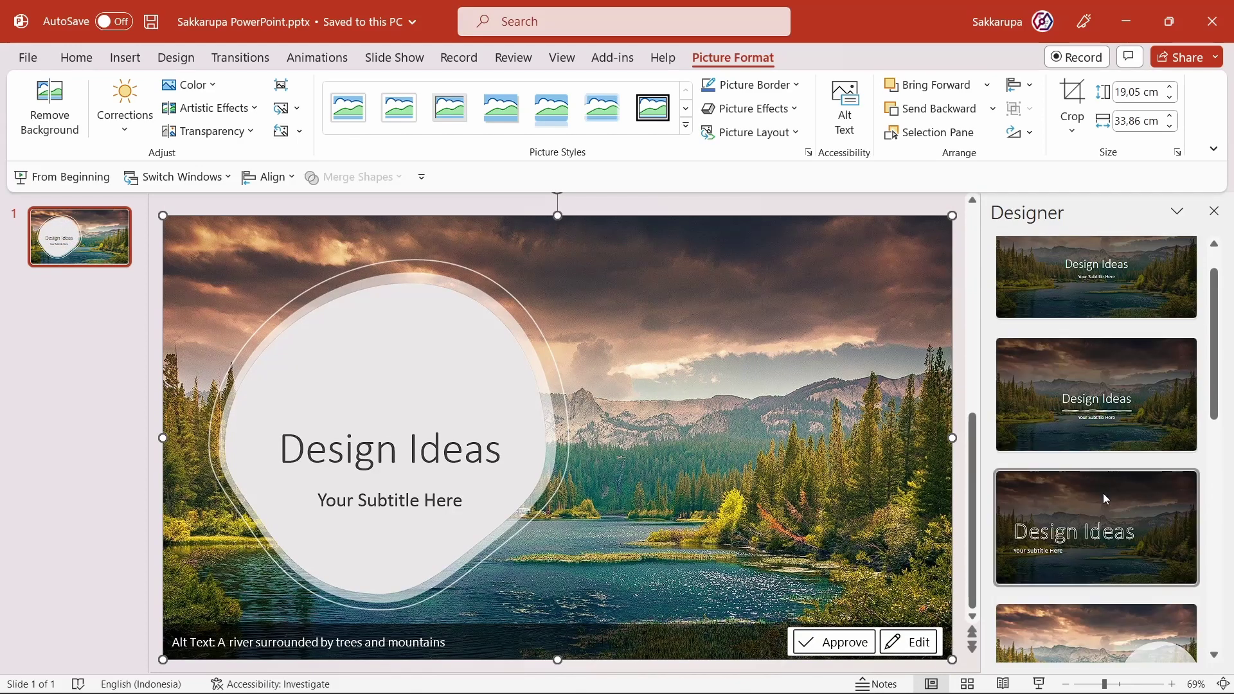
click(1086, 341)
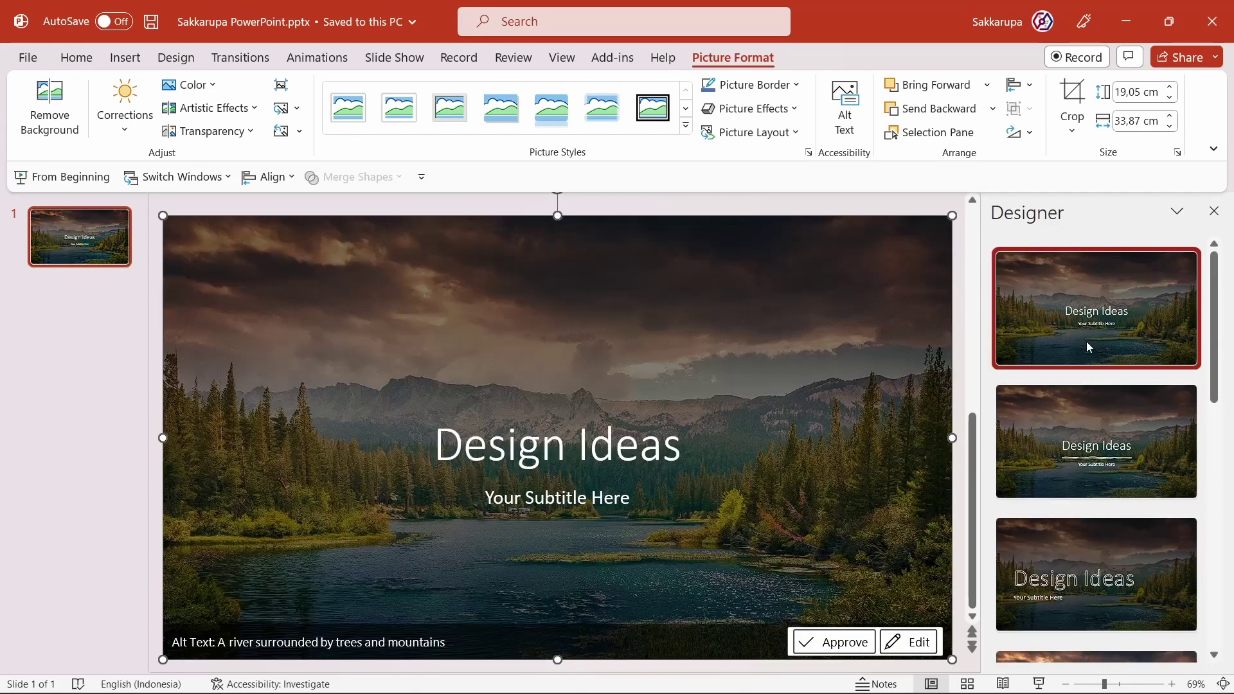
click(1106, 422)
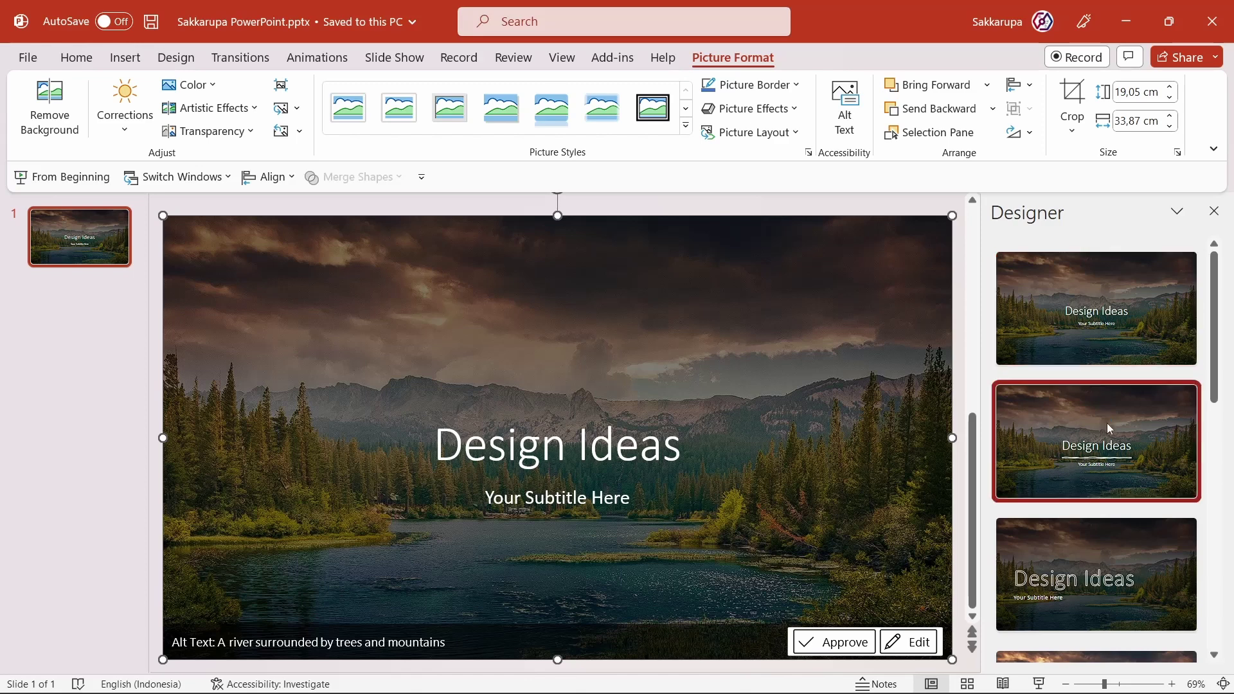
click(1079, 311)
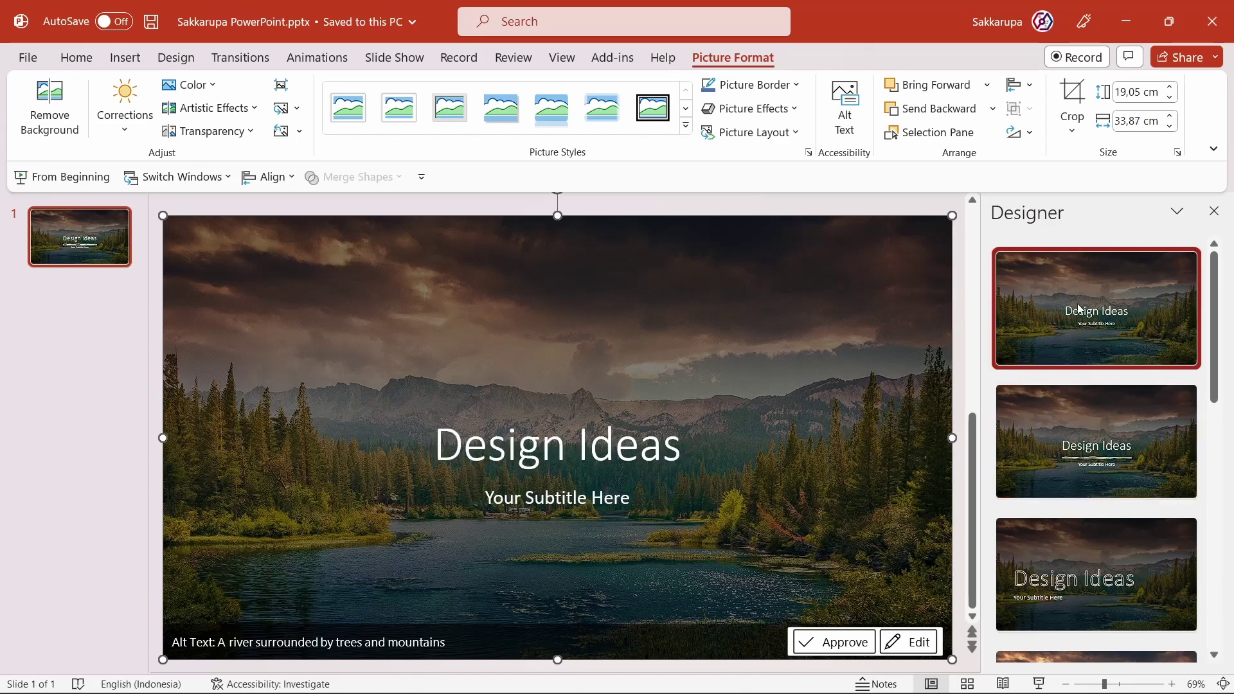
scroll(1079, 315, down, 2)
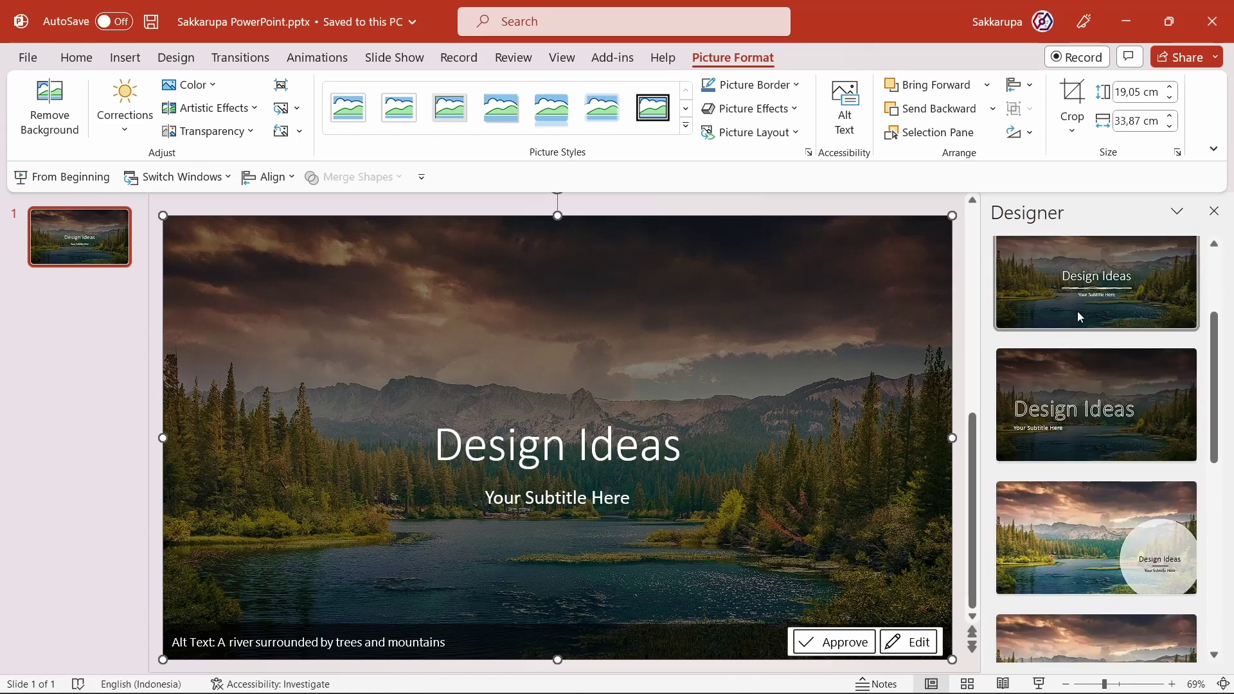
click(1218, 217)
click(1141, 364)
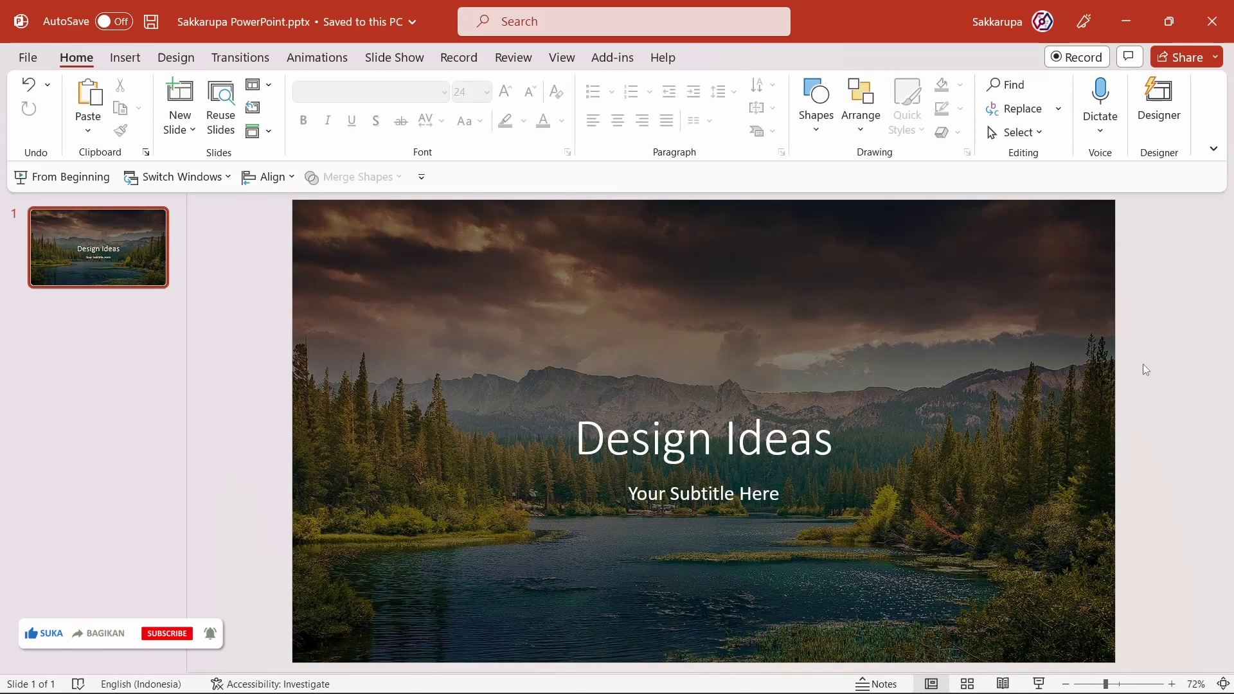
Add slide 2 titled 'About Us' with a =lorem(1) paragraph in the body.
click(121, 328)
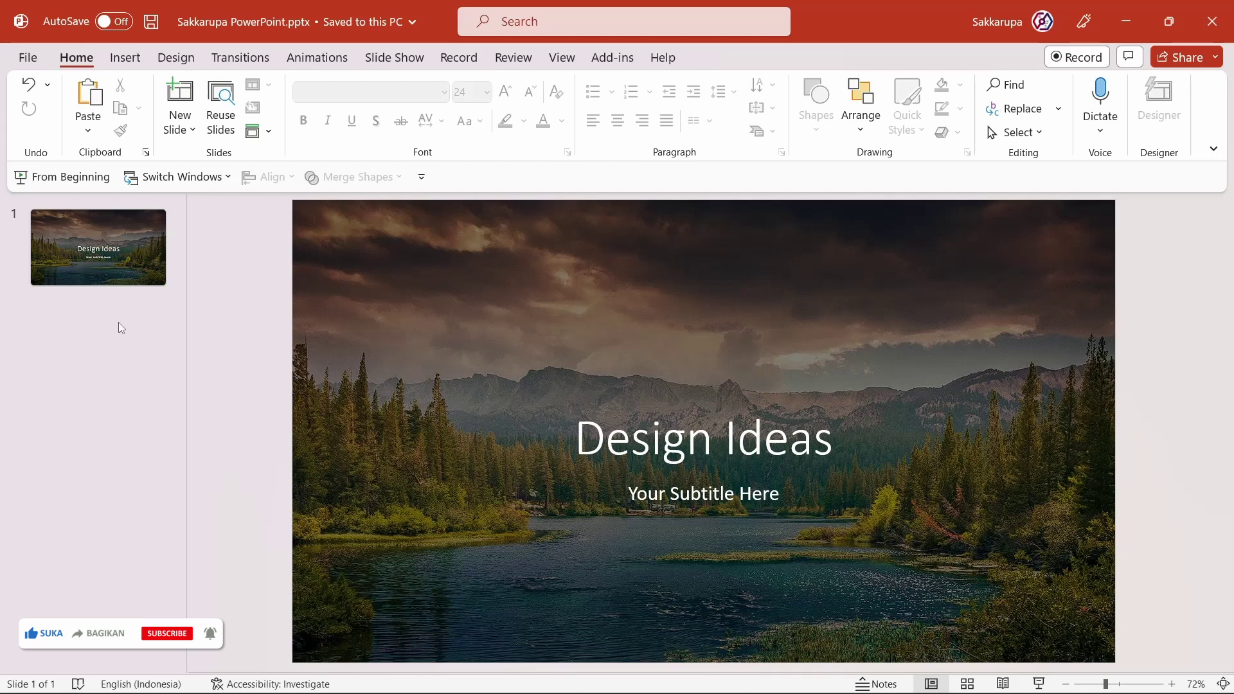
key(Return)
click(444, 278)
text(Abo)
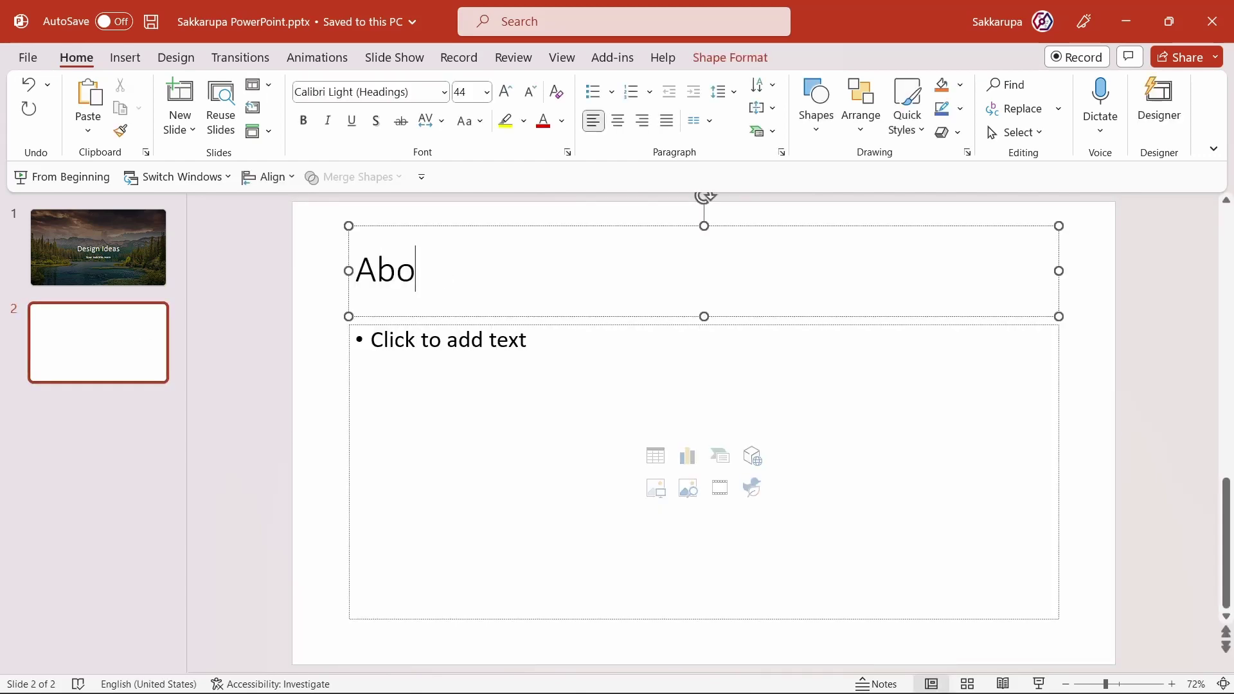
text(ut Us)
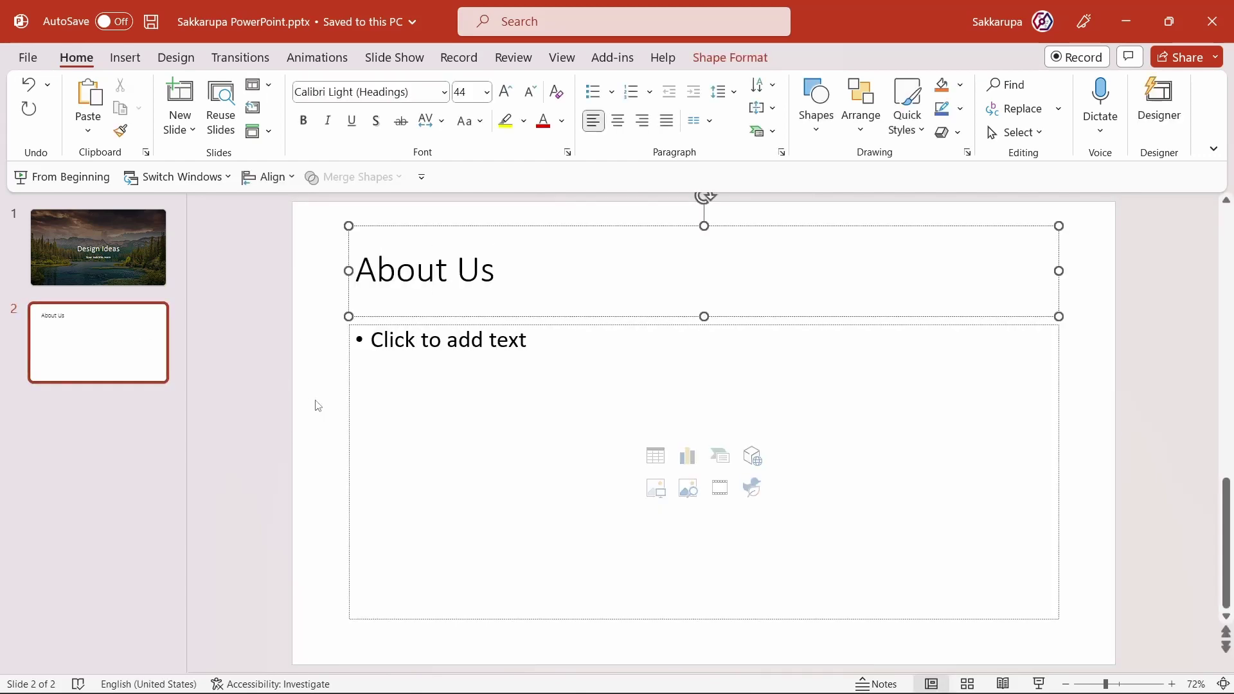
click(412, 363)
key(BackSpace)
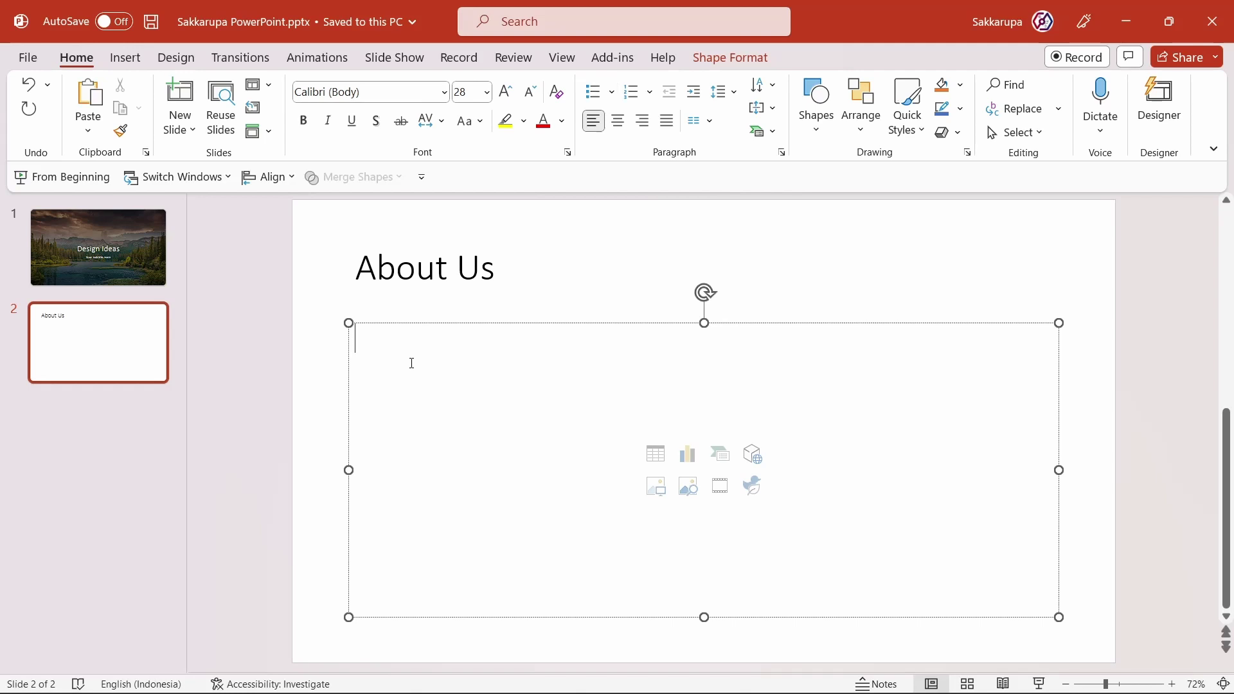
text(=lorem(1))
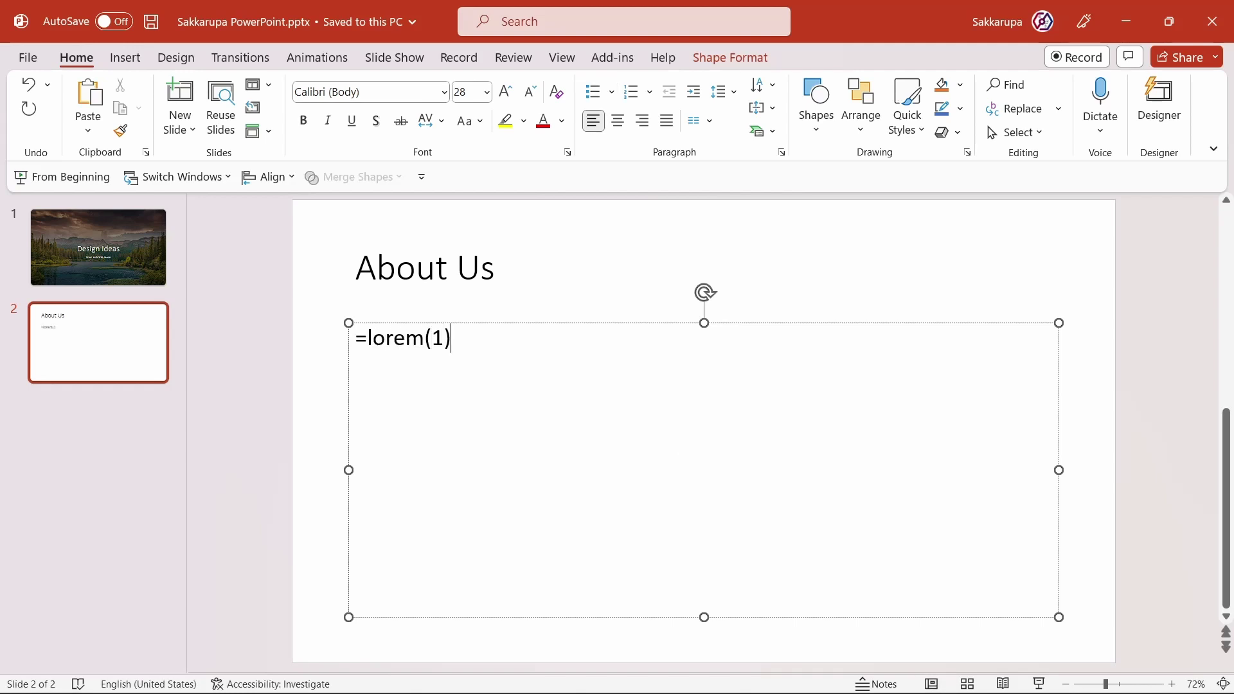
key(Return)
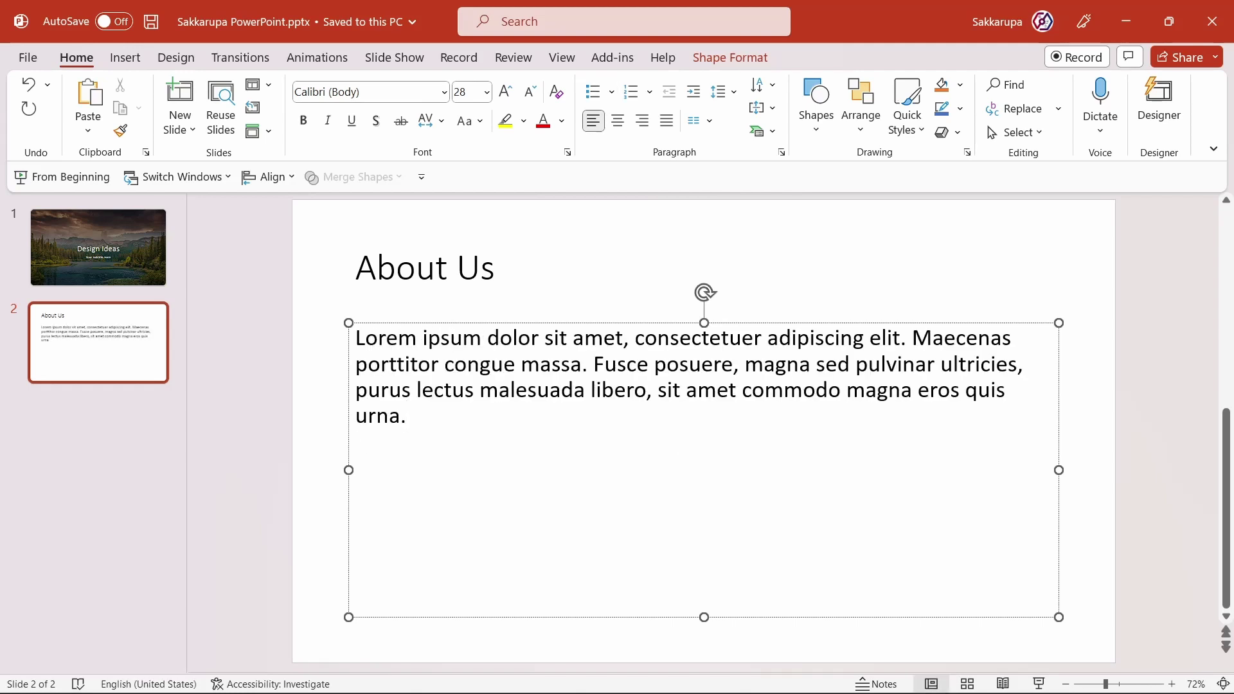
Drag the popeye-village photo from File Explorer onto the About Us slide.
key(alt+Tab)
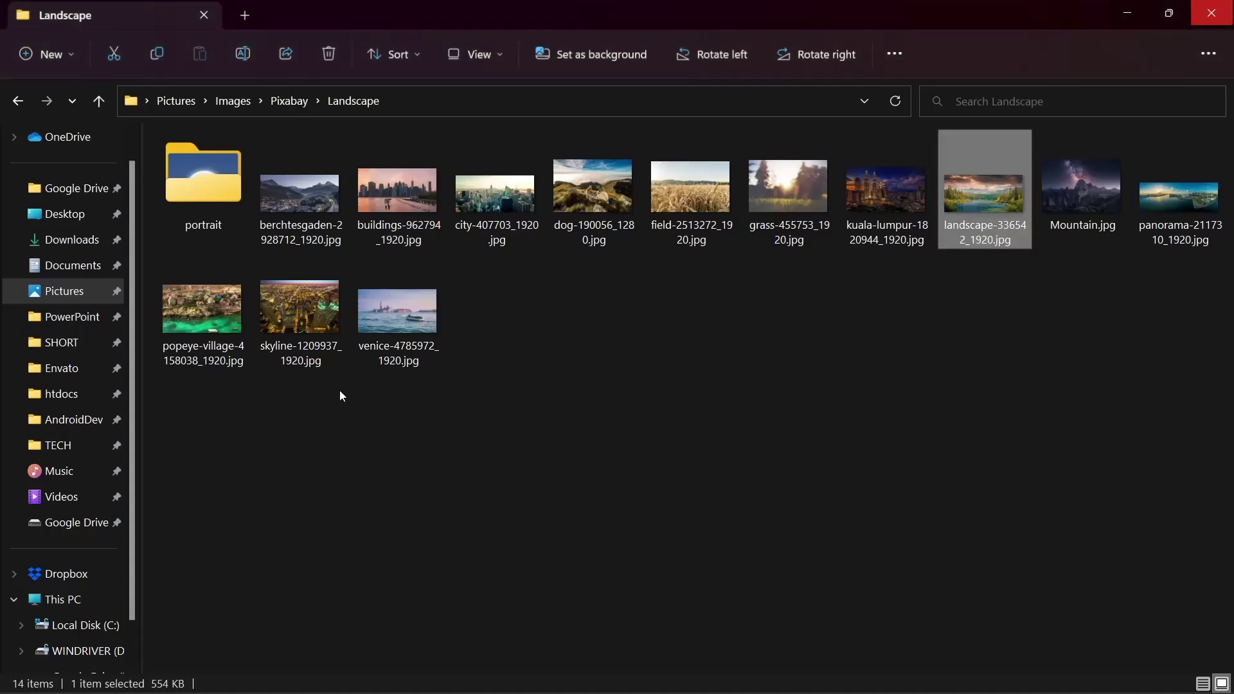
click(411, 329)
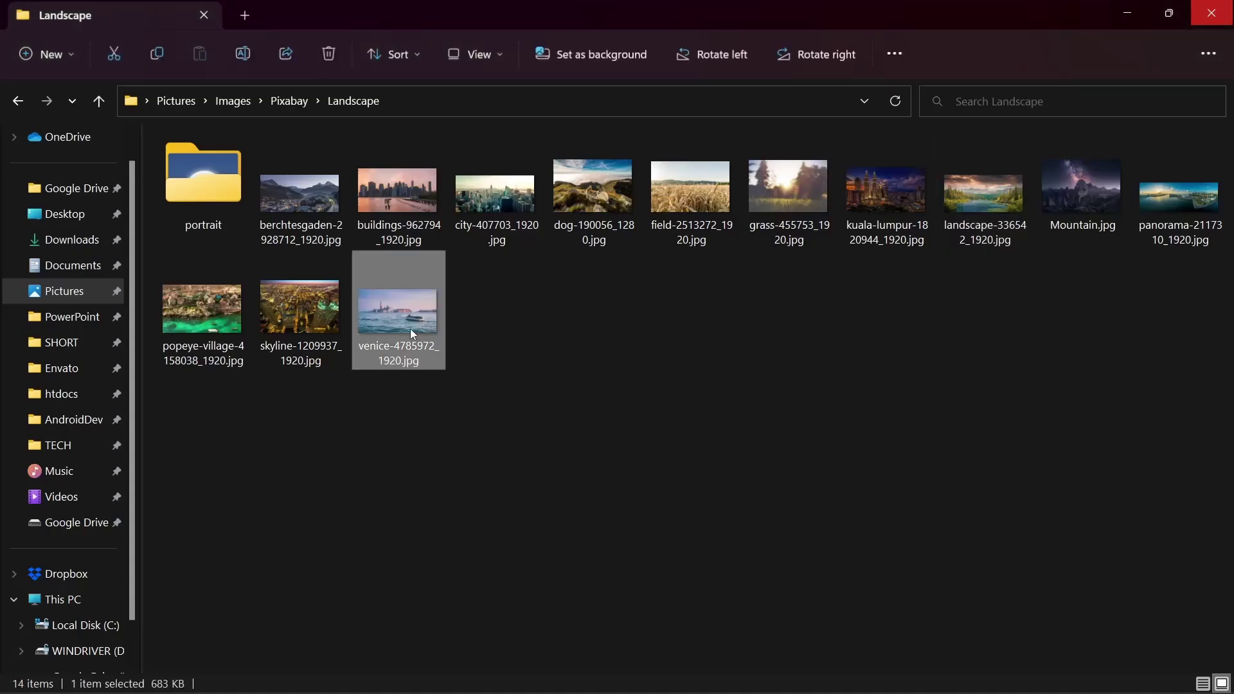
click(246, 330)
drag(209, 321, 435, 455)
key(alt+Tab)
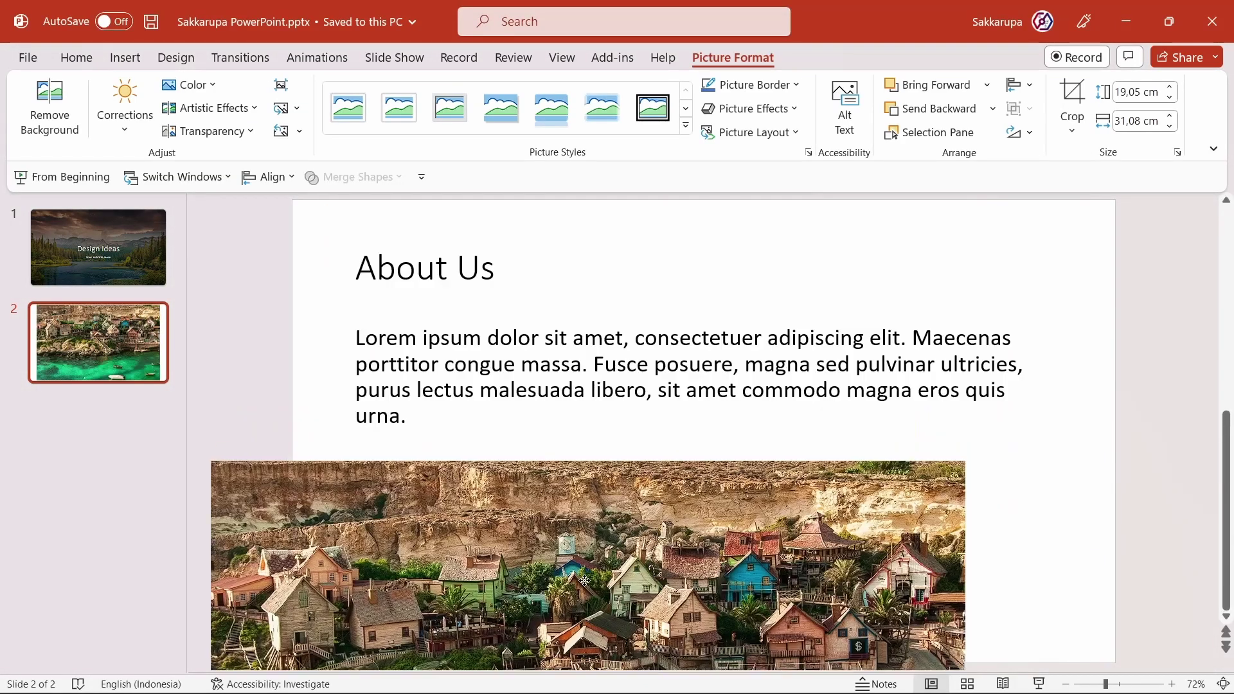
Open Designer from Home and try the curved-photo, dark full-photo and hexagon layouts.
click(76, 57)
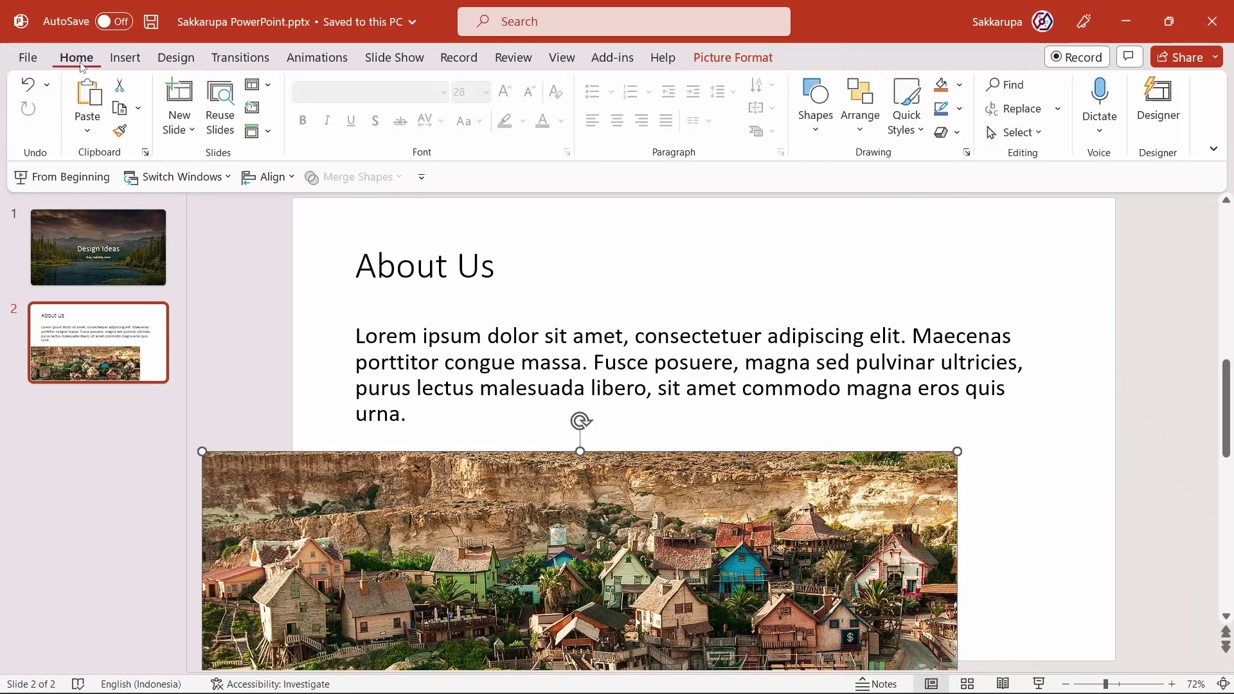
click(1158, 106)
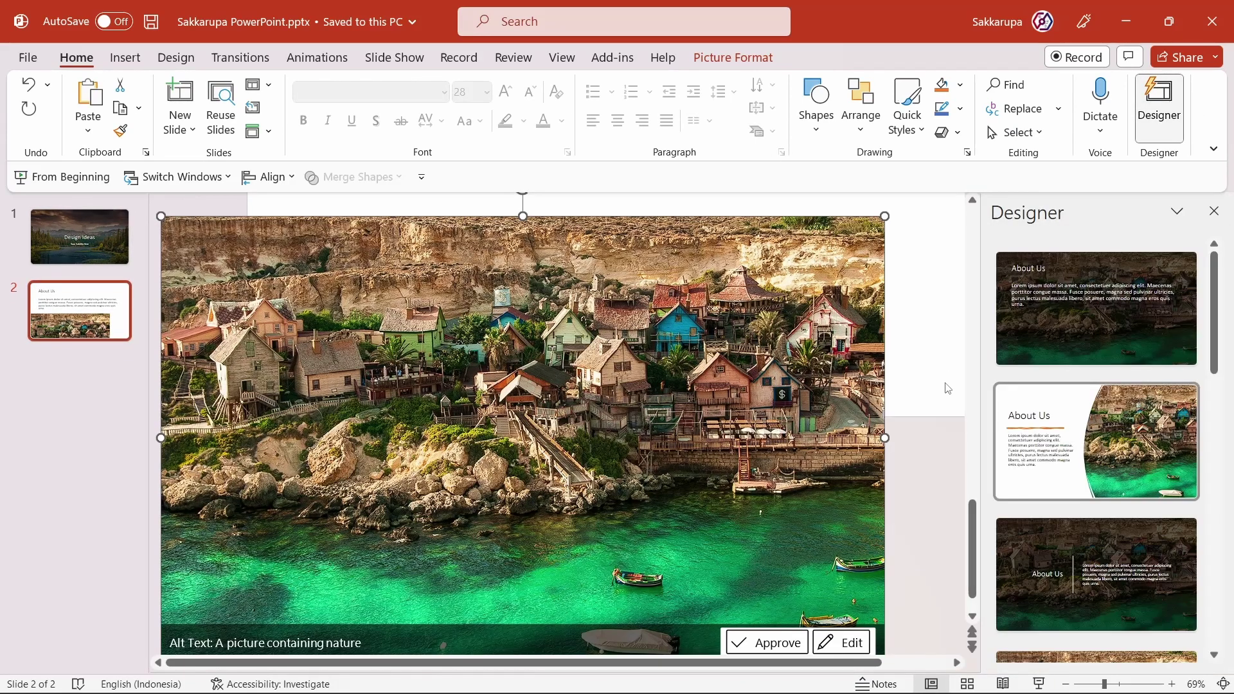
click(1107, 421)
scroll(1108, 420, down, 2)
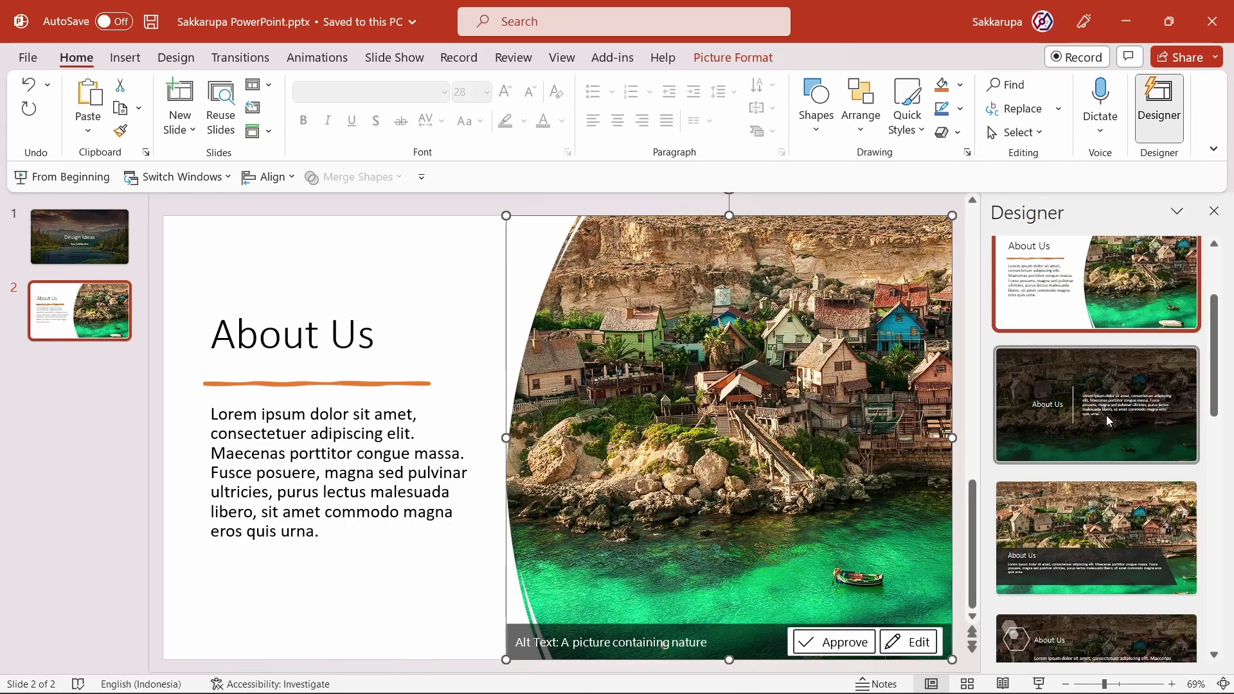
click(1106, 418)
scroll(1107, 421, down, 4)
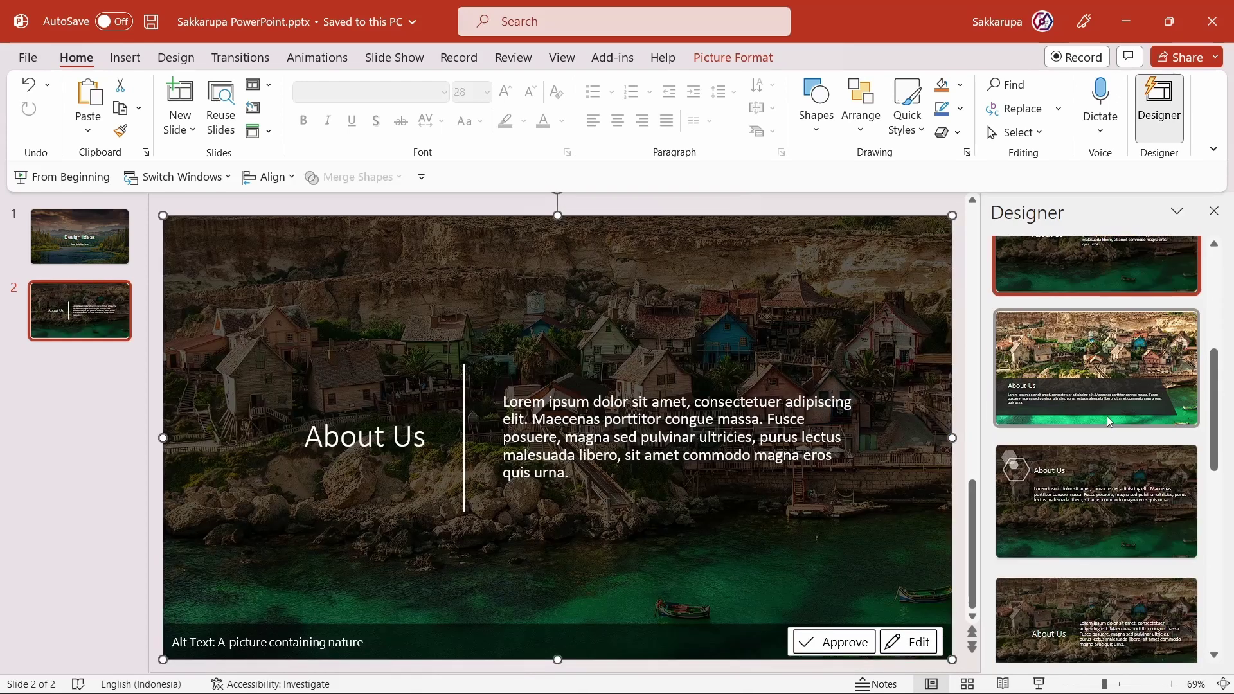
scroll(1107, 421, up, 1)
click(1107, 421)
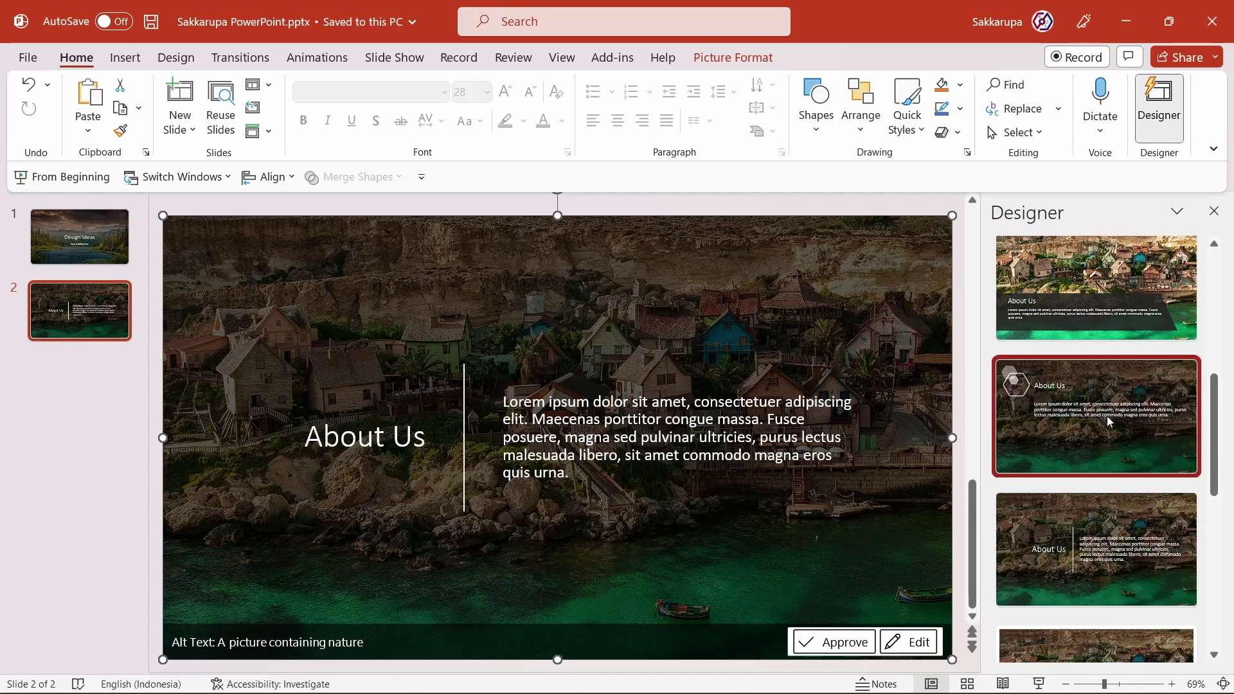
scroll(1108, 420, down, 2)
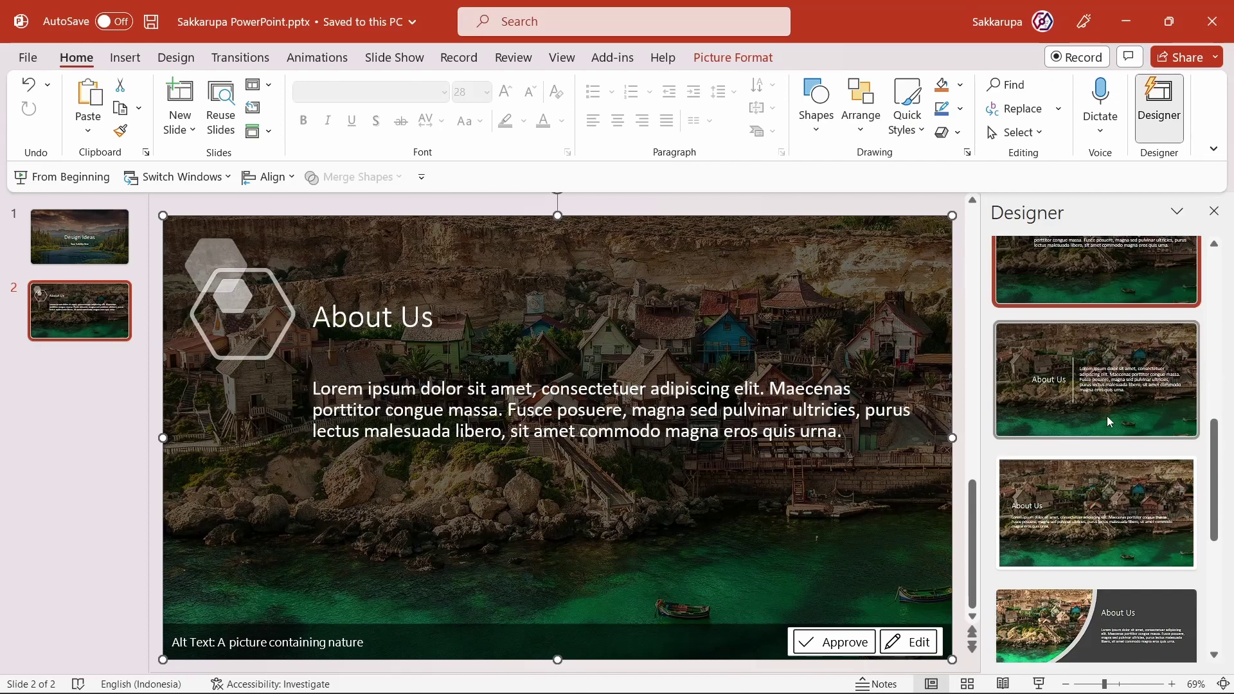
scroll(1108, 420, down, 1)
scroll(1108, 420, down, 2)
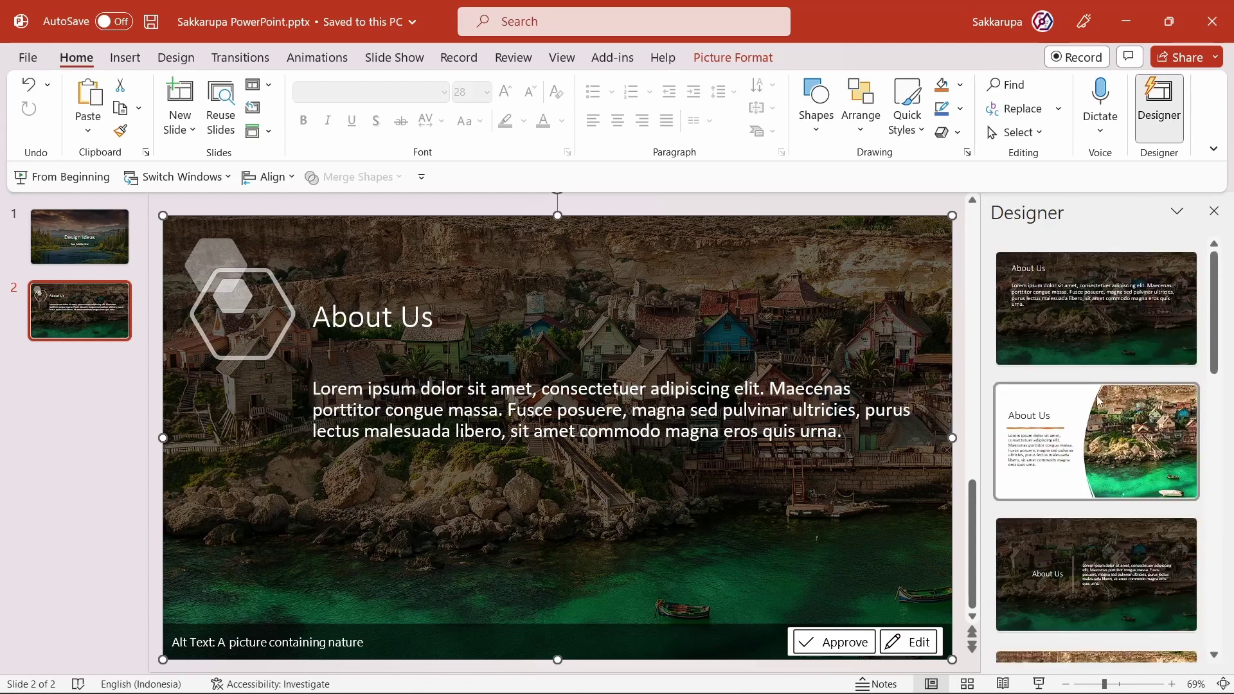
Apply the curved-photo layout with text at left and close Designer.
click(1091, 425)
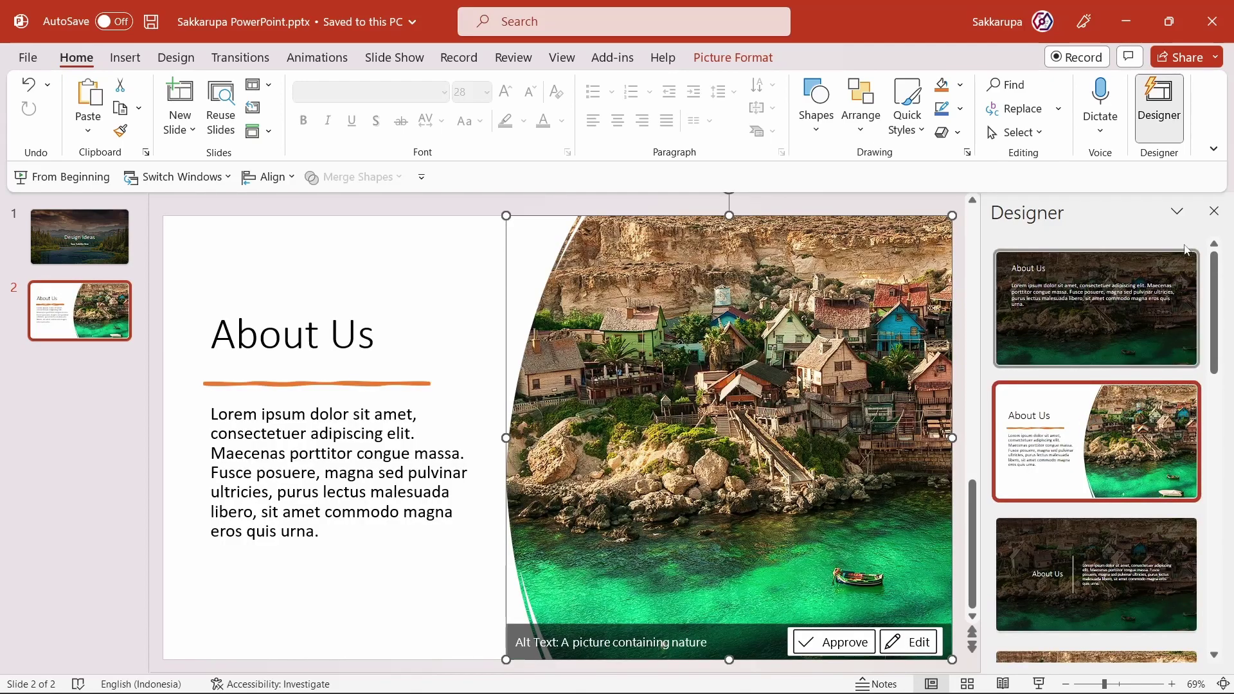
click(1214, 212)
click(1142, 345)
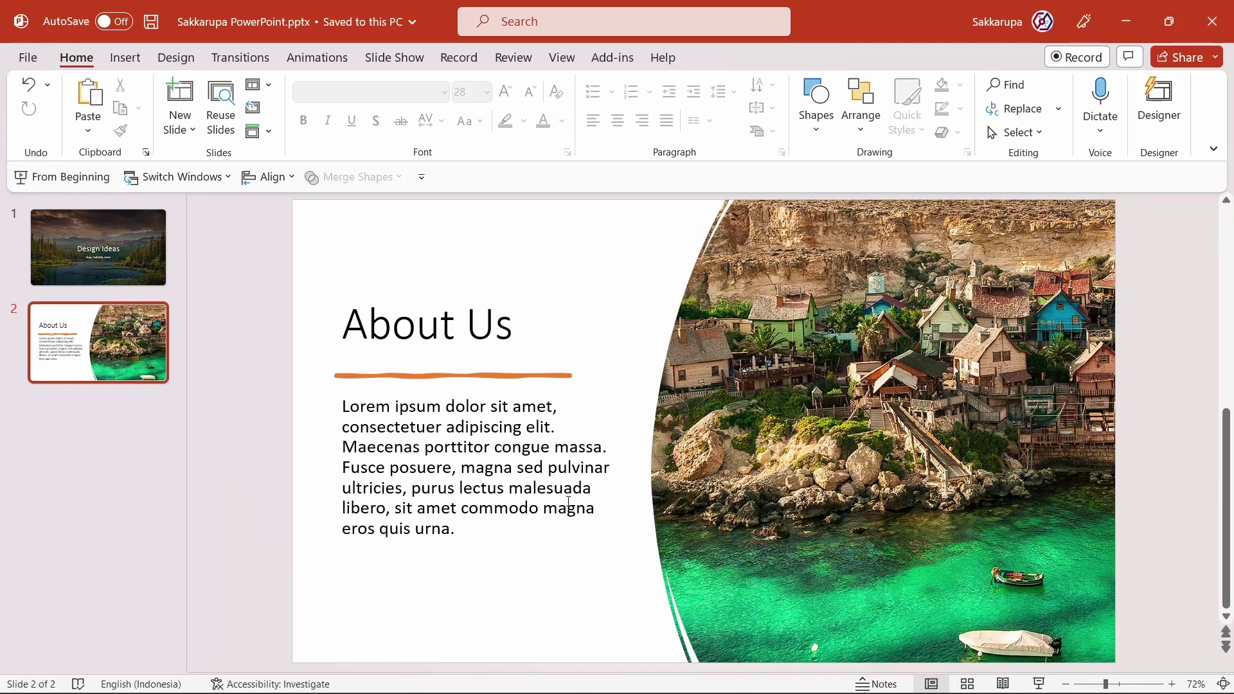
Set the About Us body text box to 18 pt font and 1.5 line spacing.
click(517, 511)
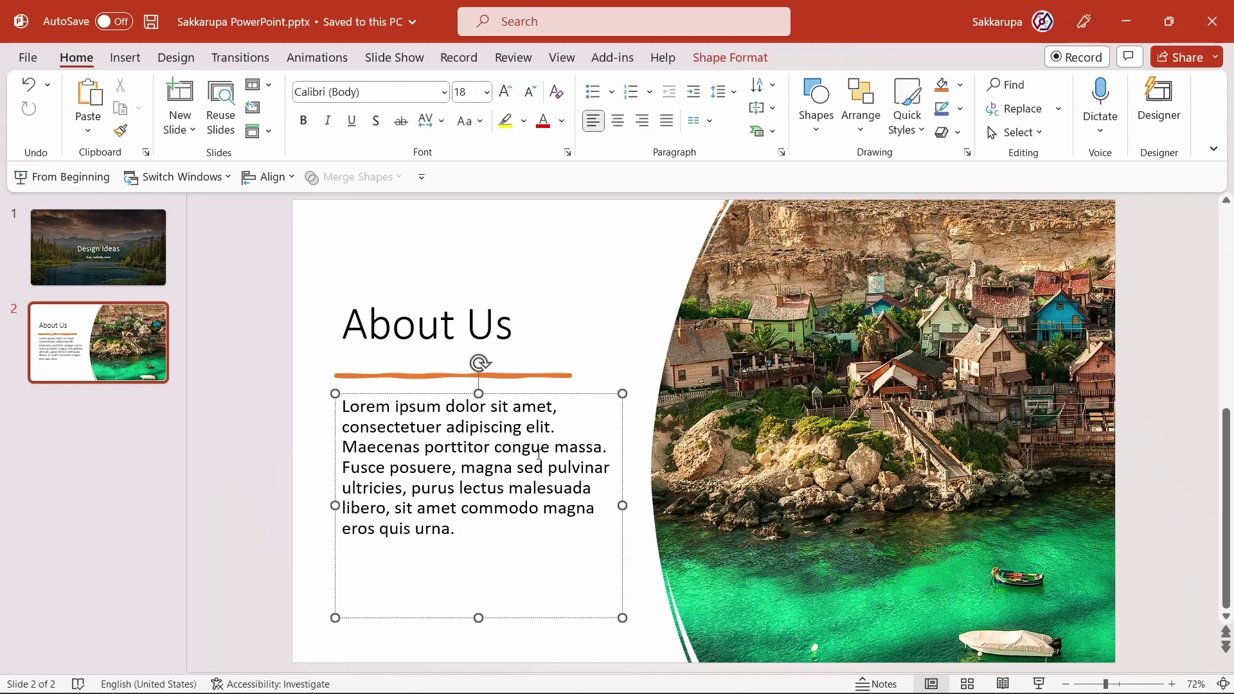
click(626, 455)
click(628, 458)
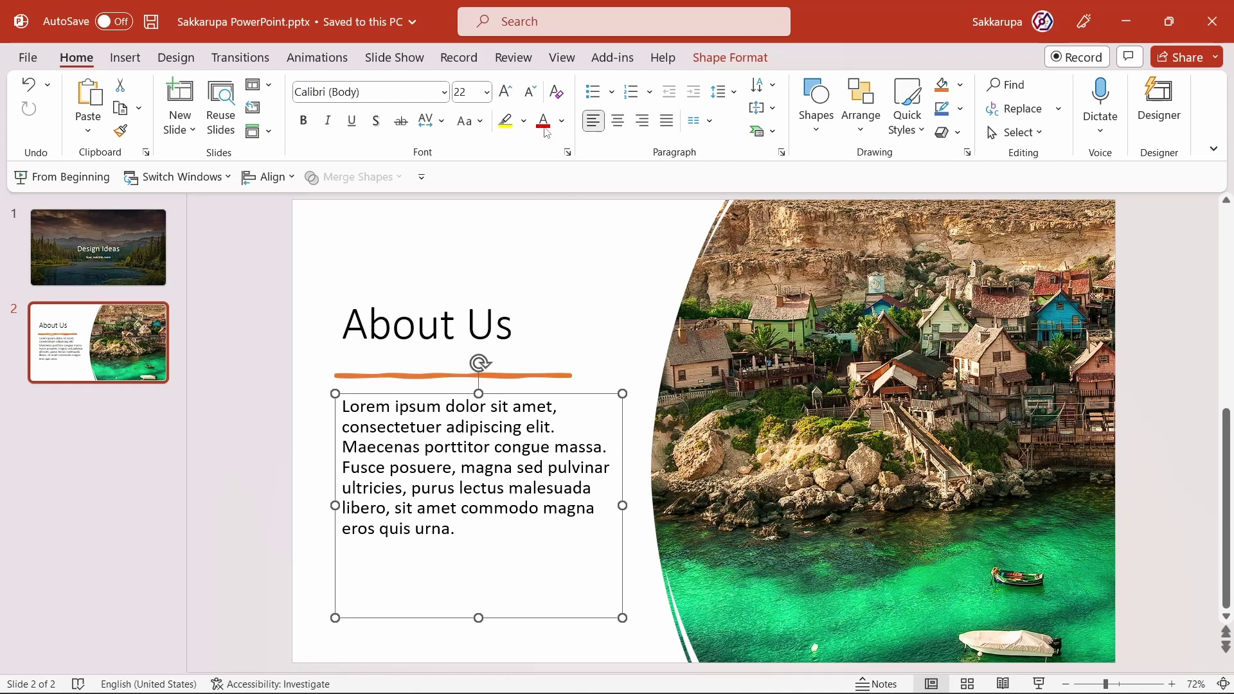
click(531, 91)
click(531, 92)
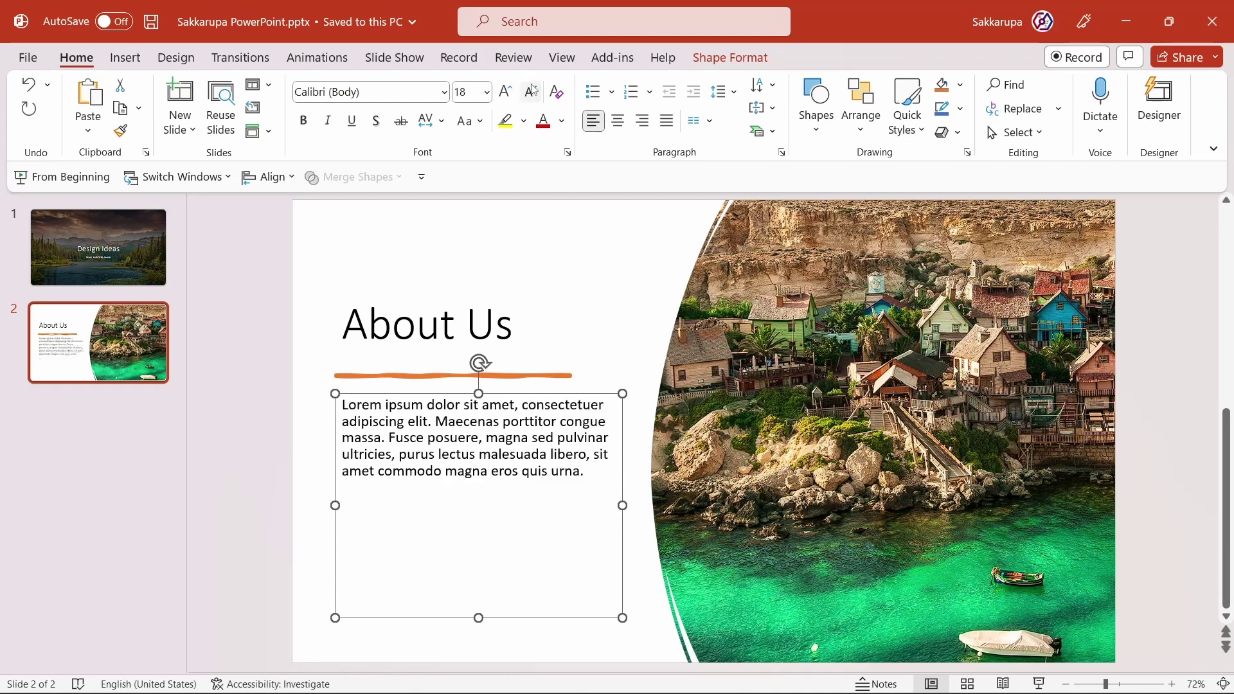
click(724, 91)
click(758, 141)
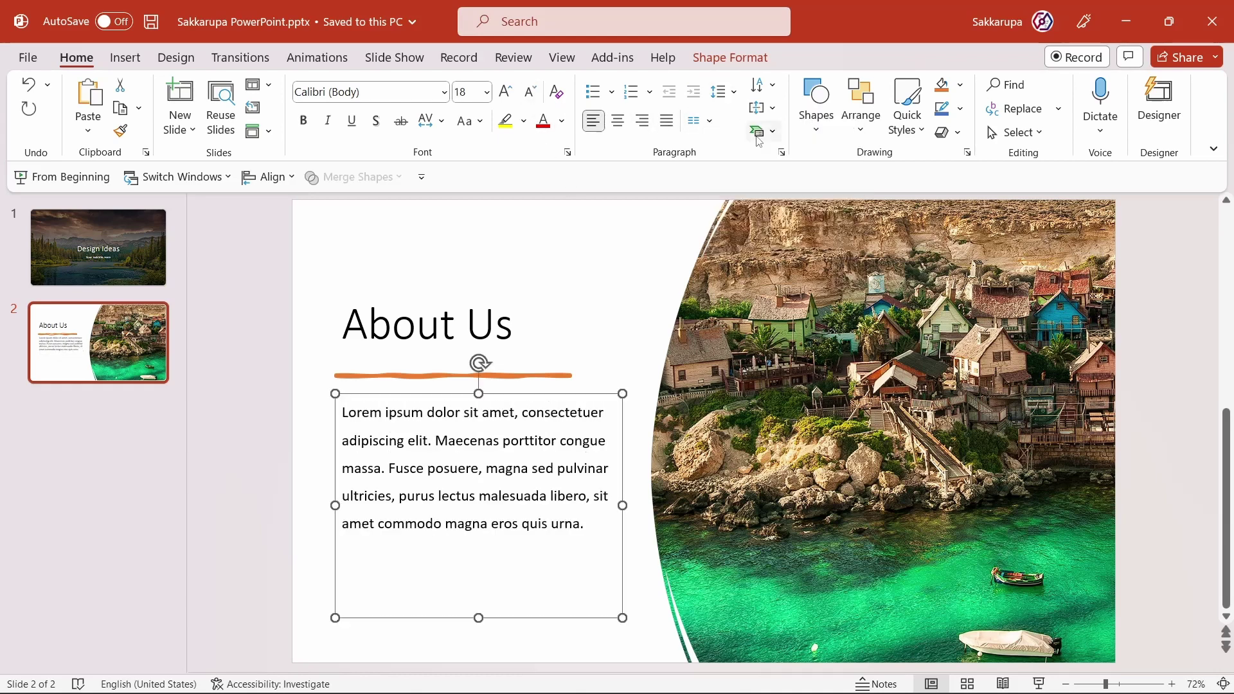
click(667, 257)
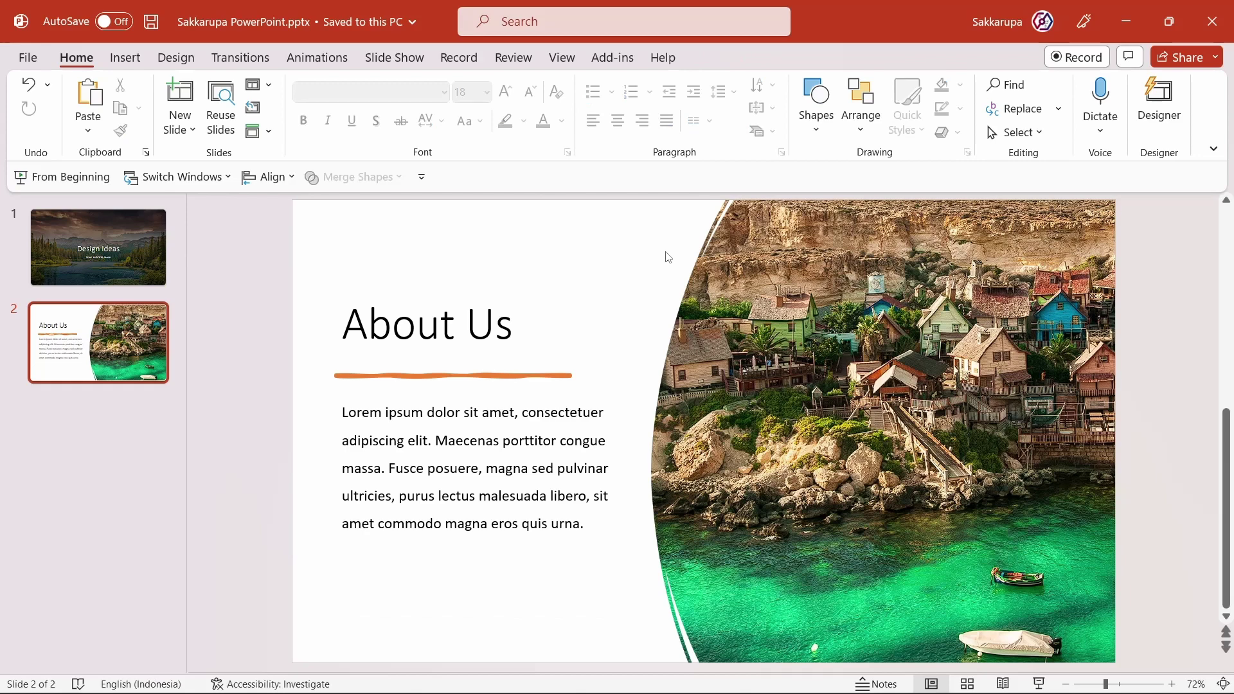
click(129, 382)
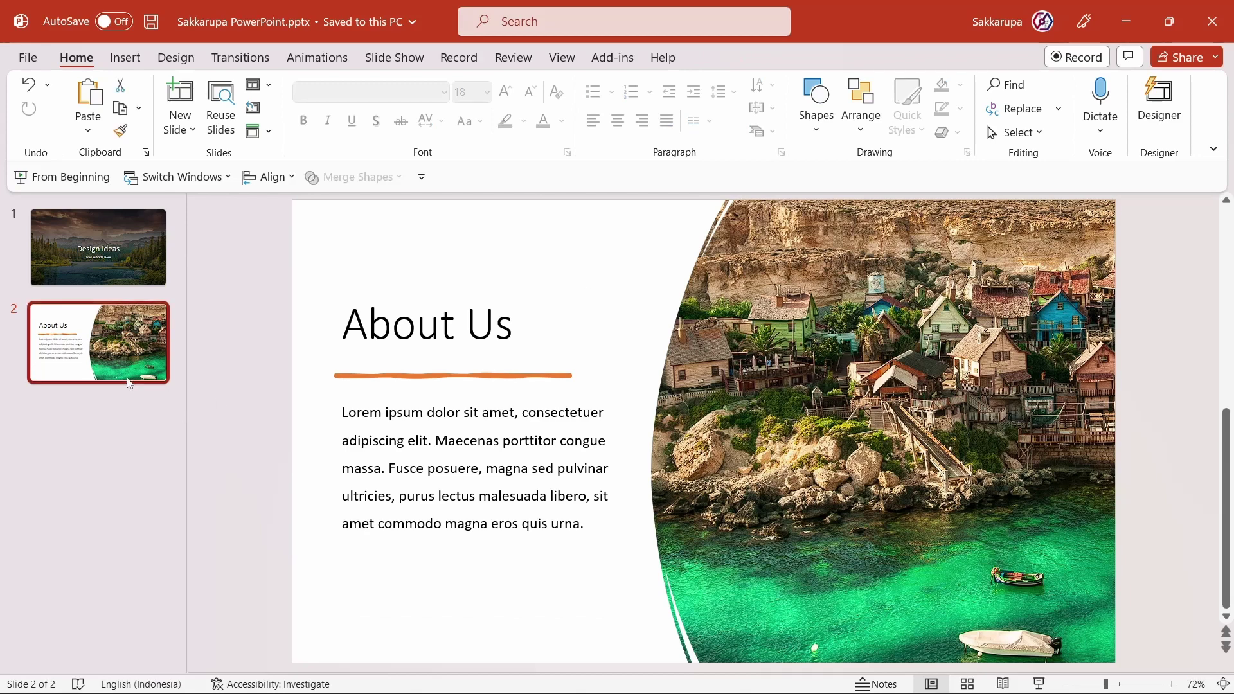
Add slide 3 titled 'Our Services' with bullets Service 01, 02, 03 and 04.
key(Return)
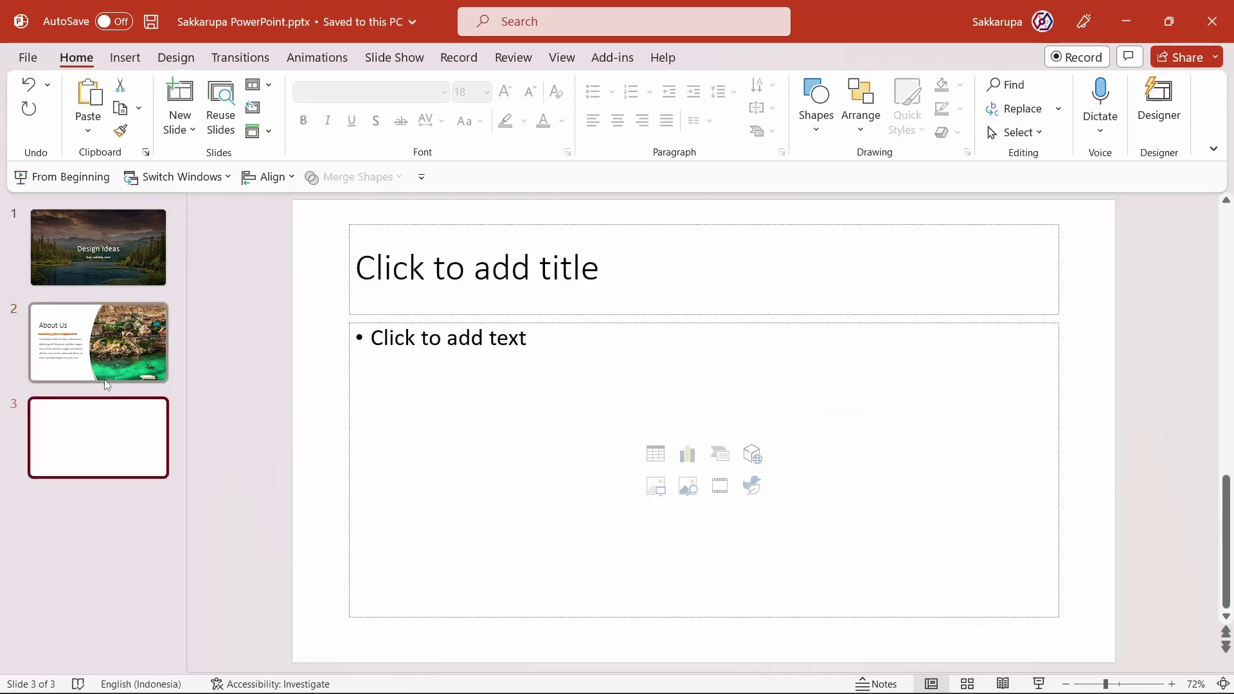
click(482, 262)
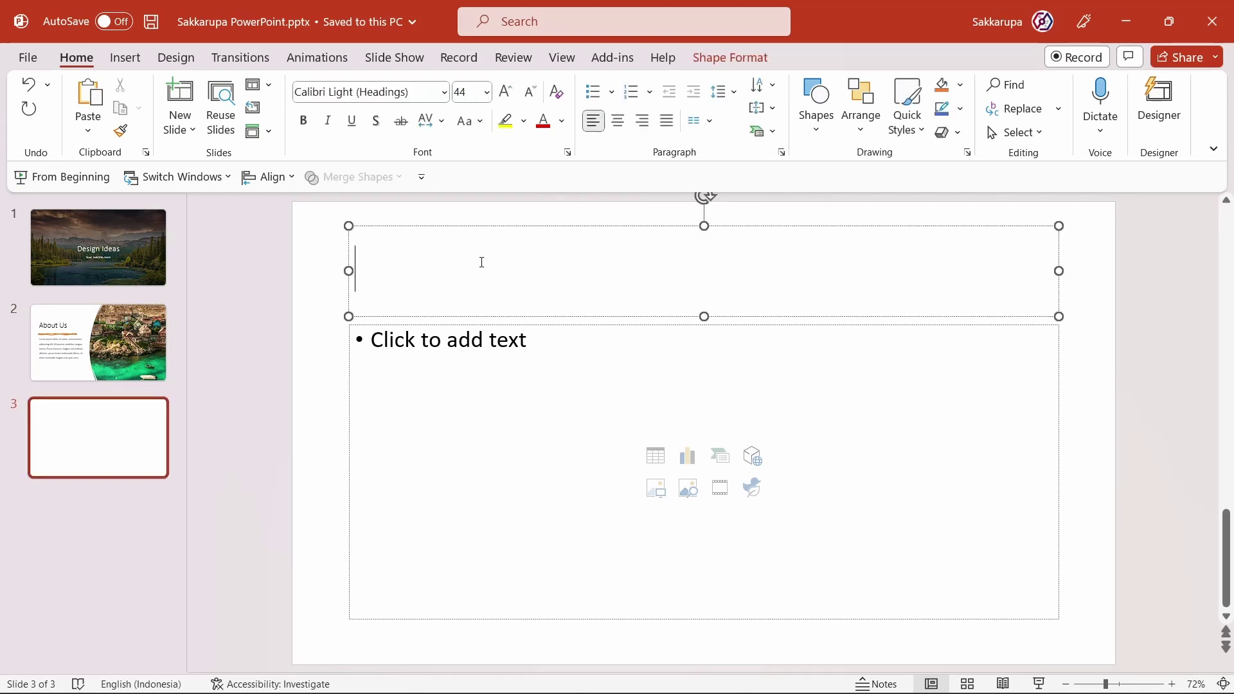
text(Our S)
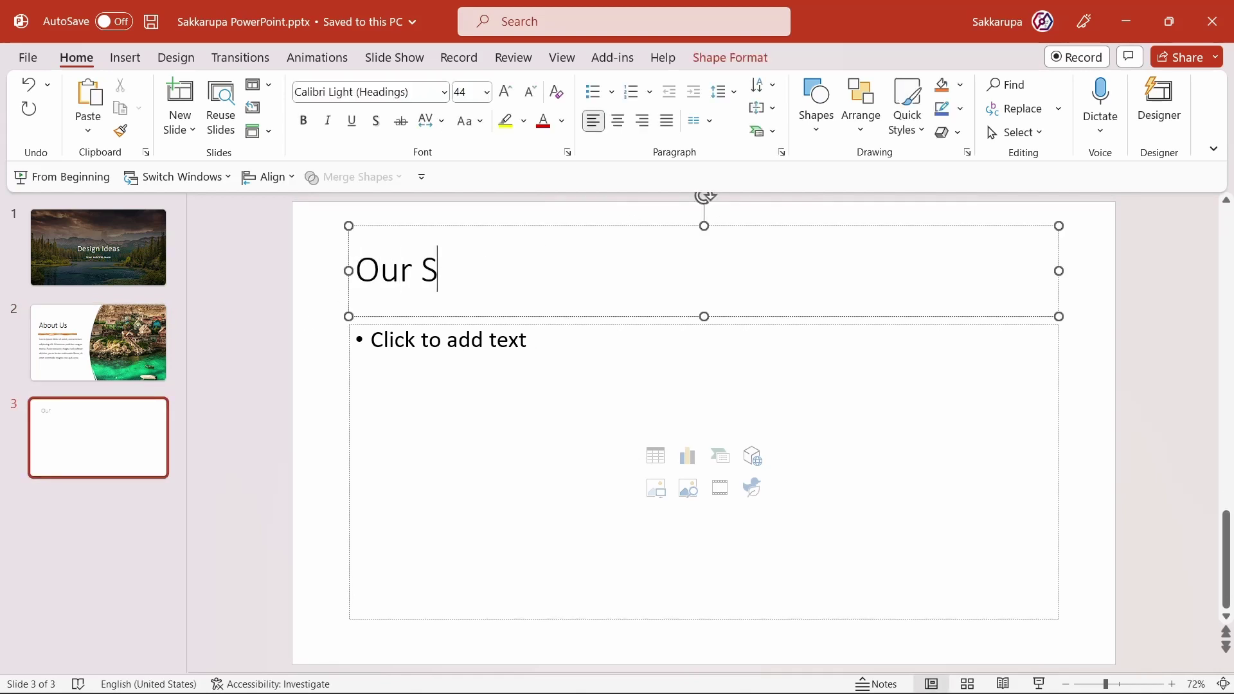
text(ervices)
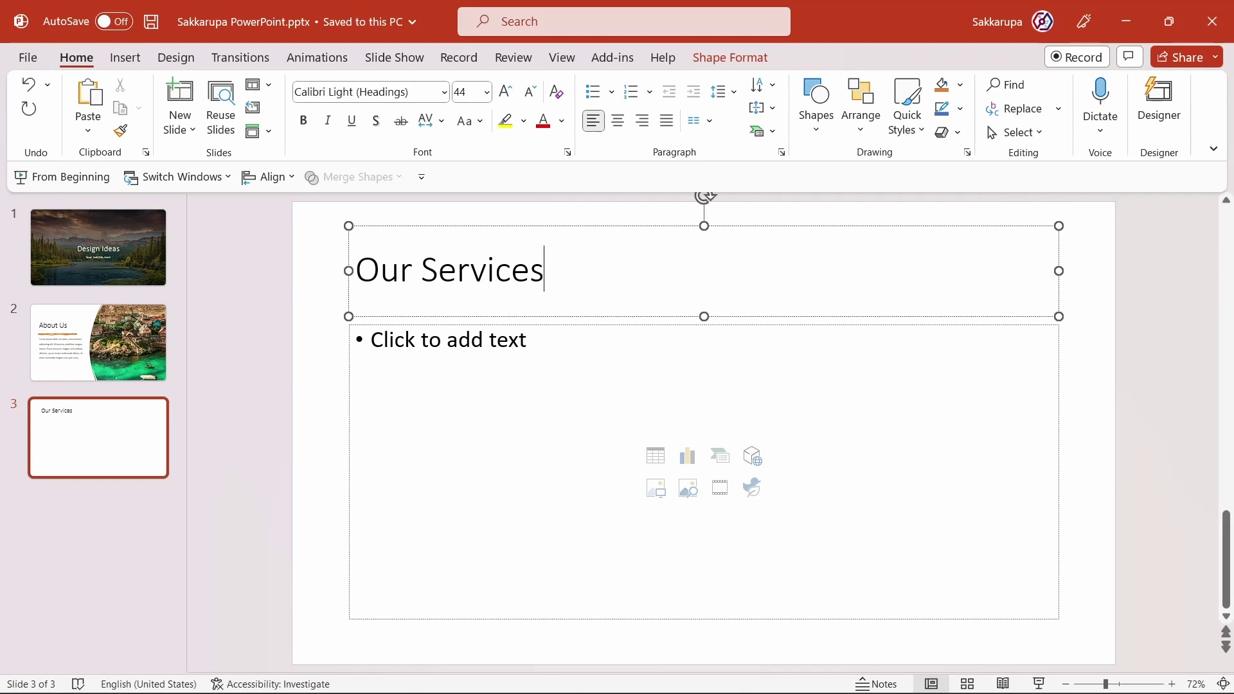
click(572, 344)
text(S)
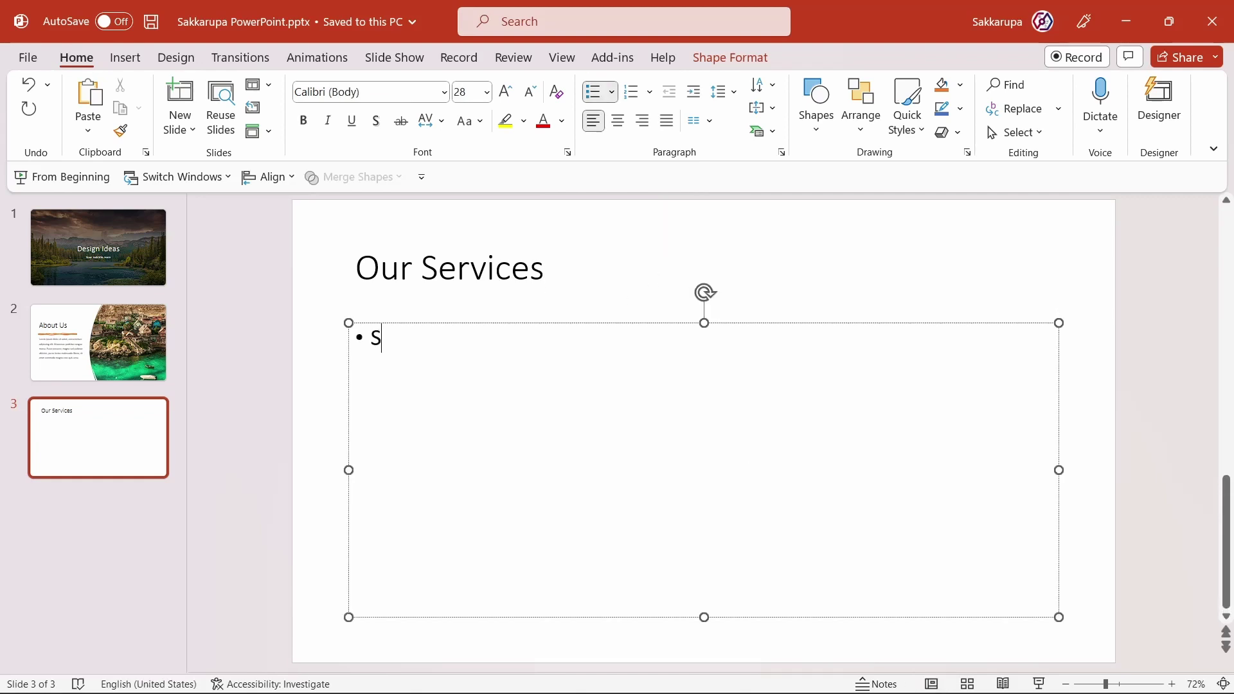
text(ervice 01)
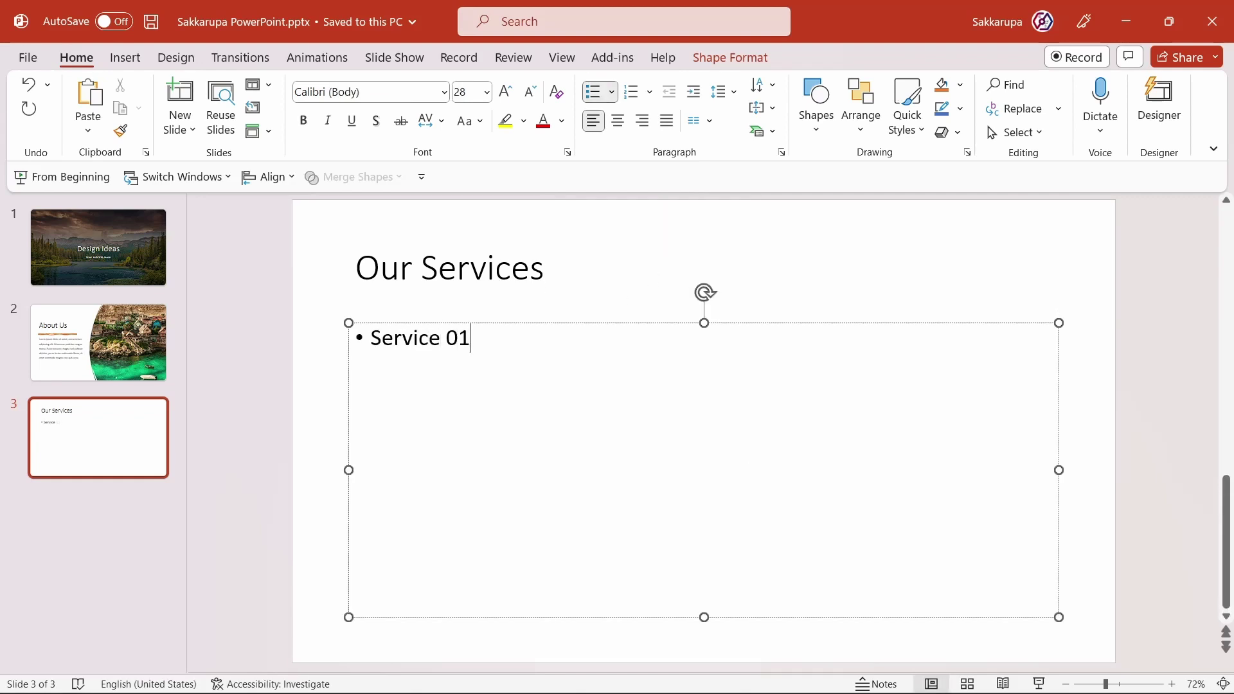
key(Return)
text(Service)
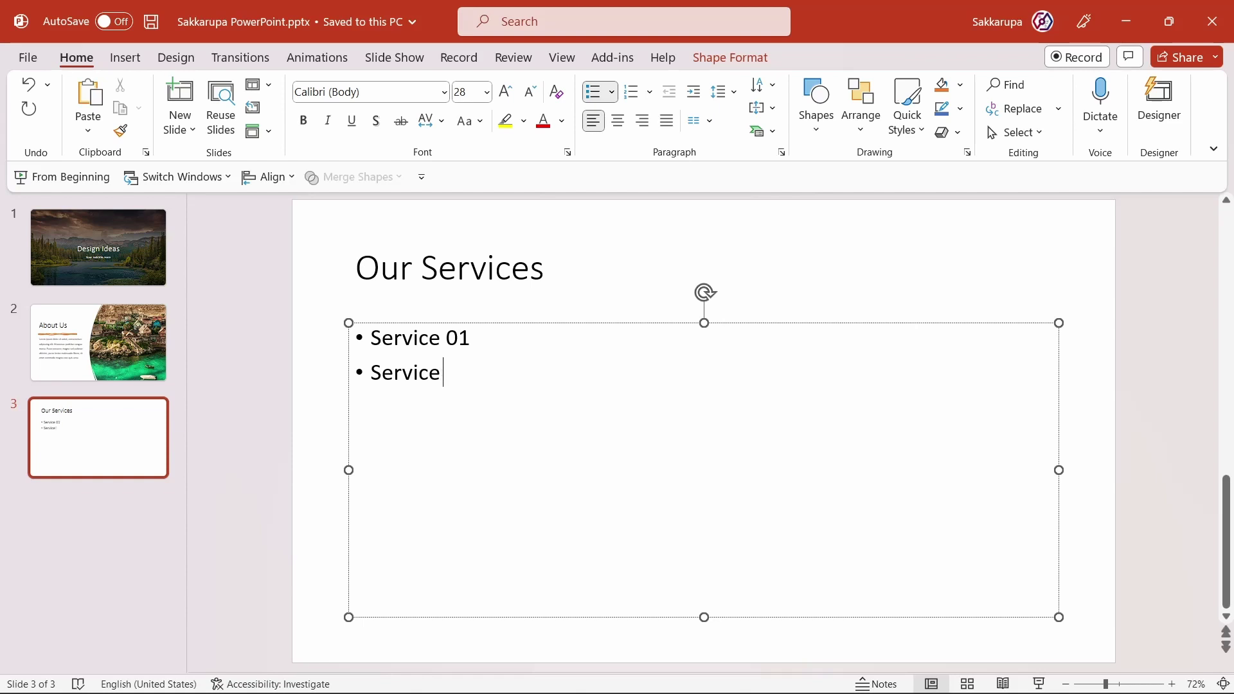
text( 0)
text(Se)
text(rvice 0)
text(3)
key(Return)
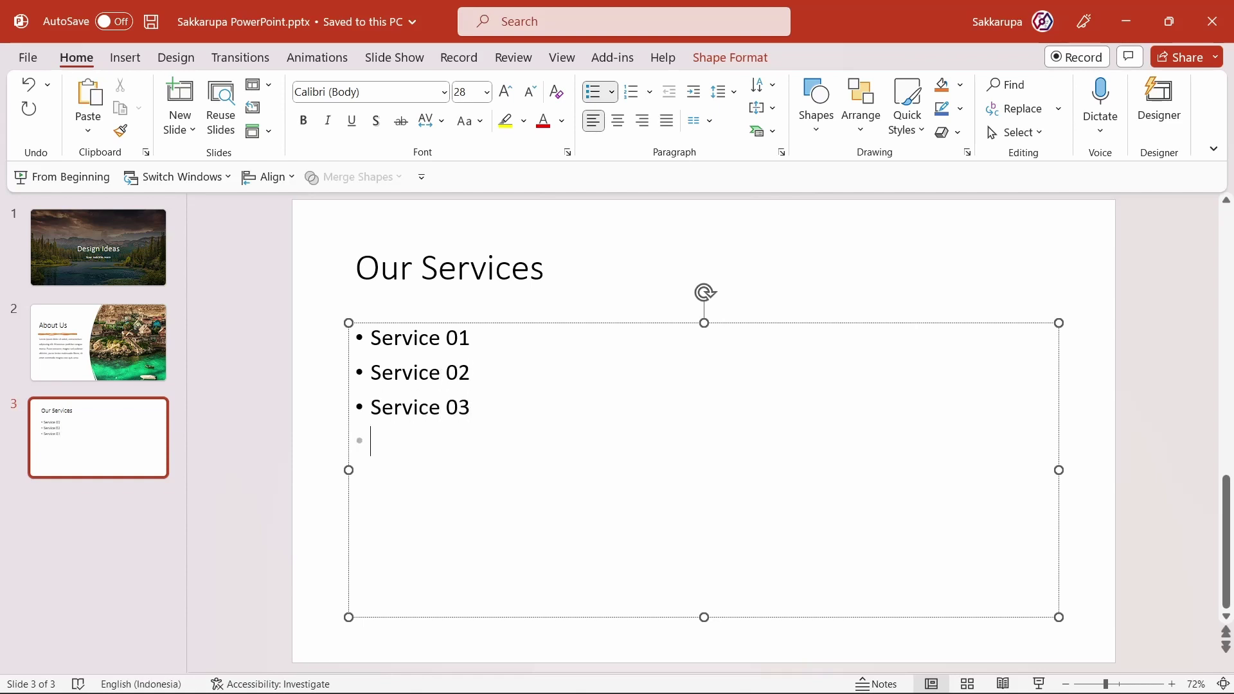
text(Service 0)
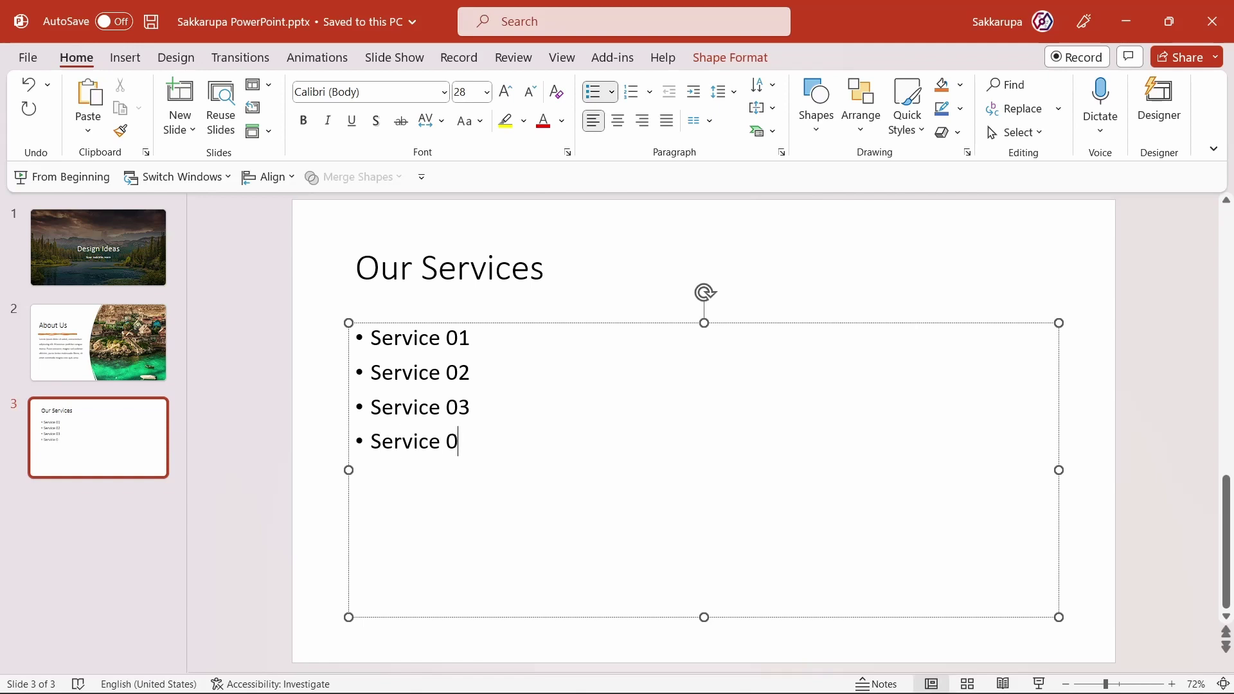
text(4)
click(322, 337)
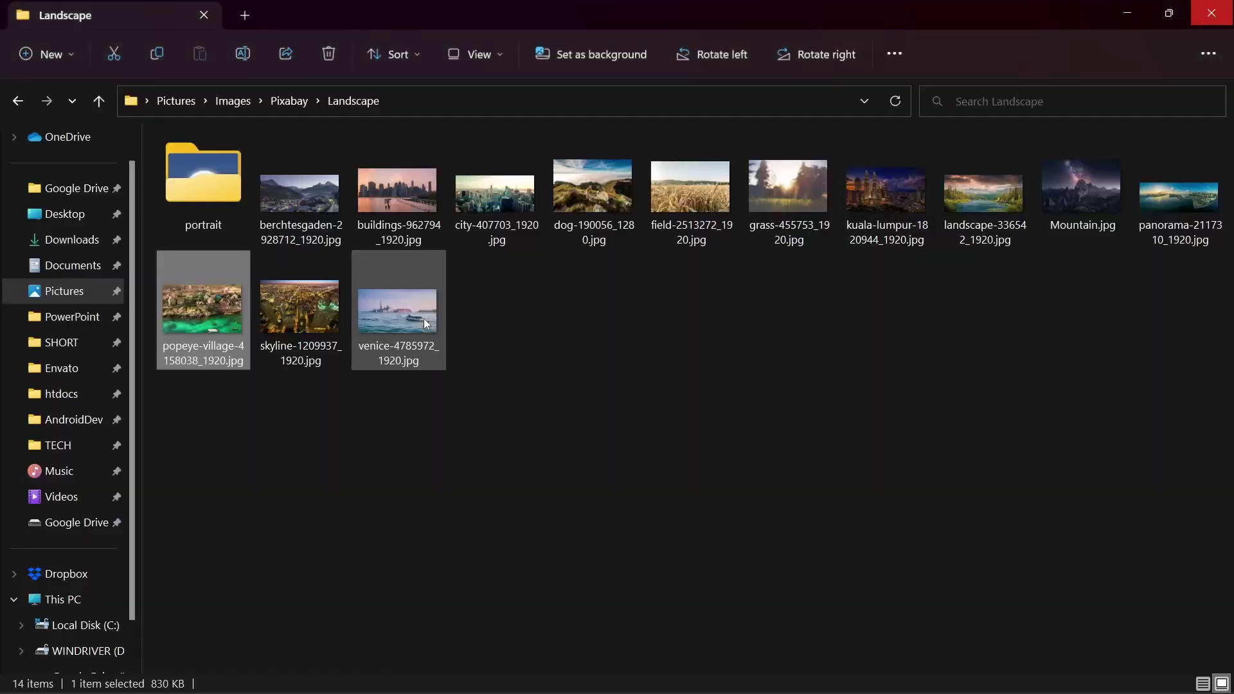
Drag the Venice harbour photo from File Explorer beside the bullet list.
drag(381, 310, 623, 444)
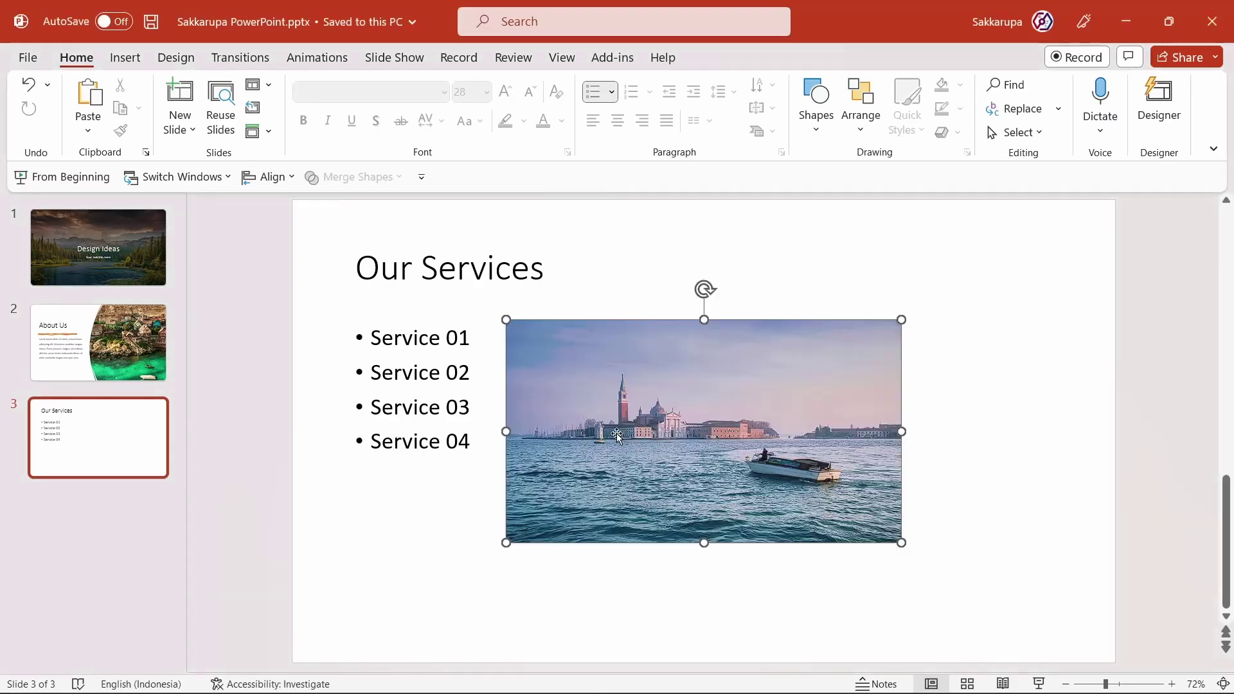
mouse_move(730, 383)
mouse_down()
mouse_move(694, 460)
mouse_move(746, 424)
mouse_up()
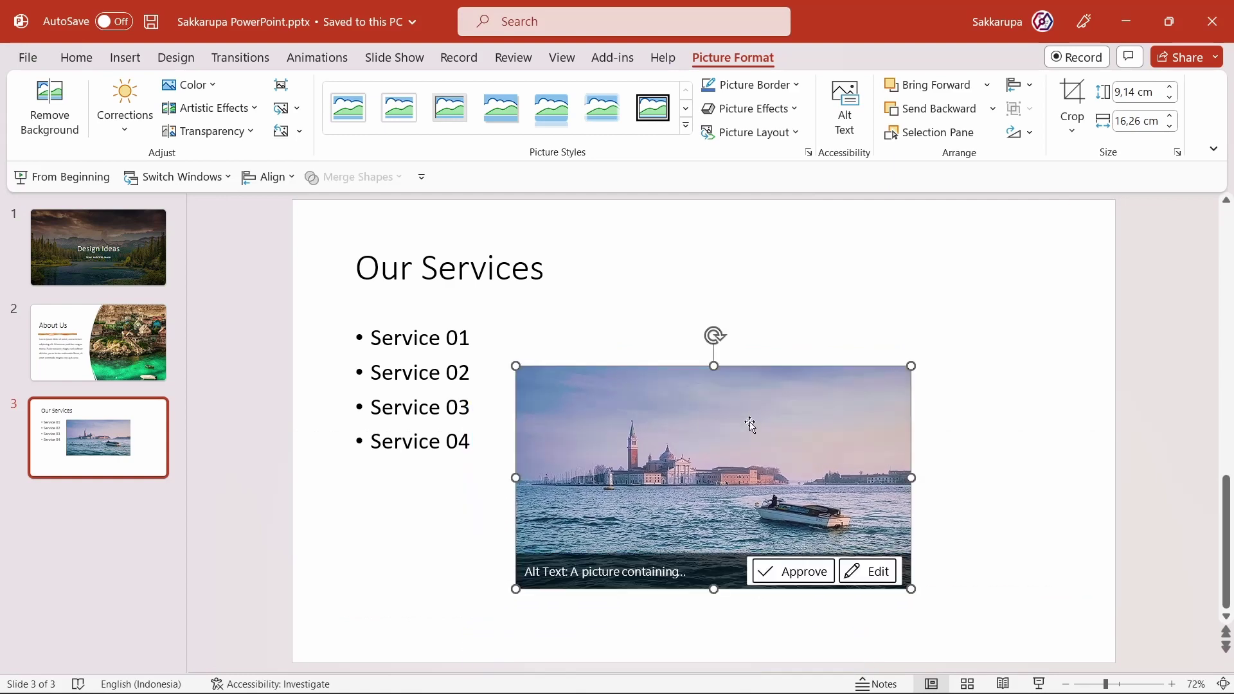
Try several Designer layouts for Our Services and apply the translucent circle design.
click(75, 57)
click(1159, 107)
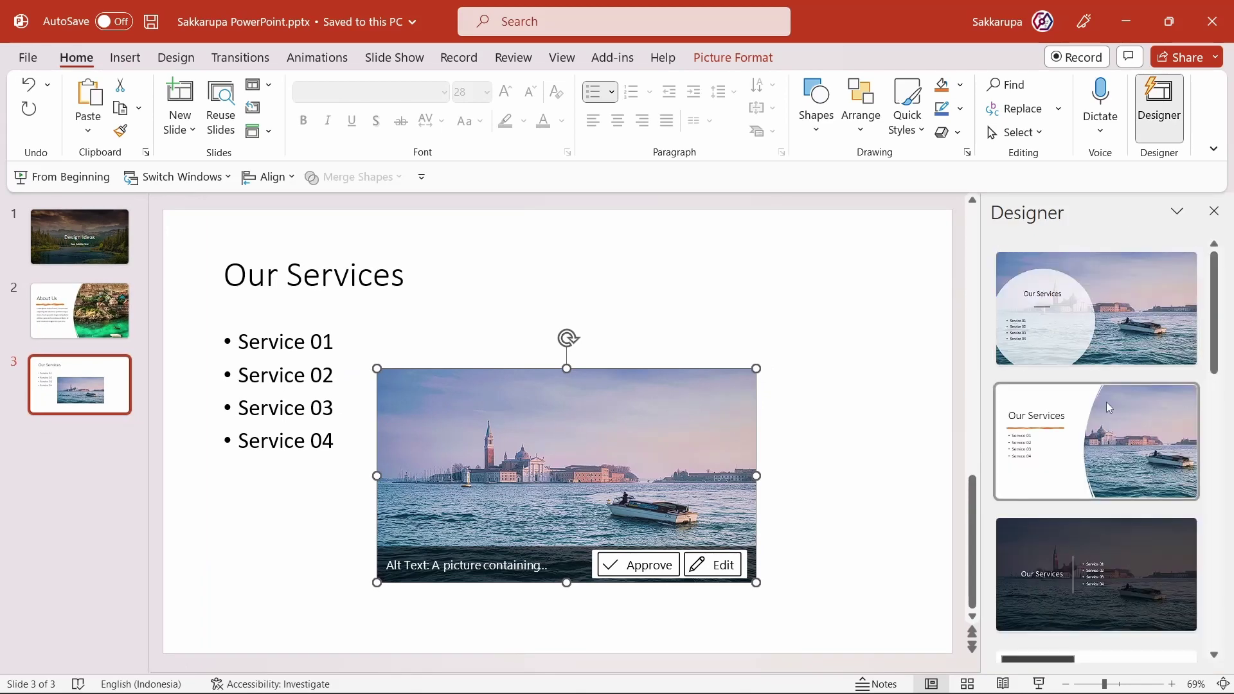
click(1105, 329)
click(1100, 436)
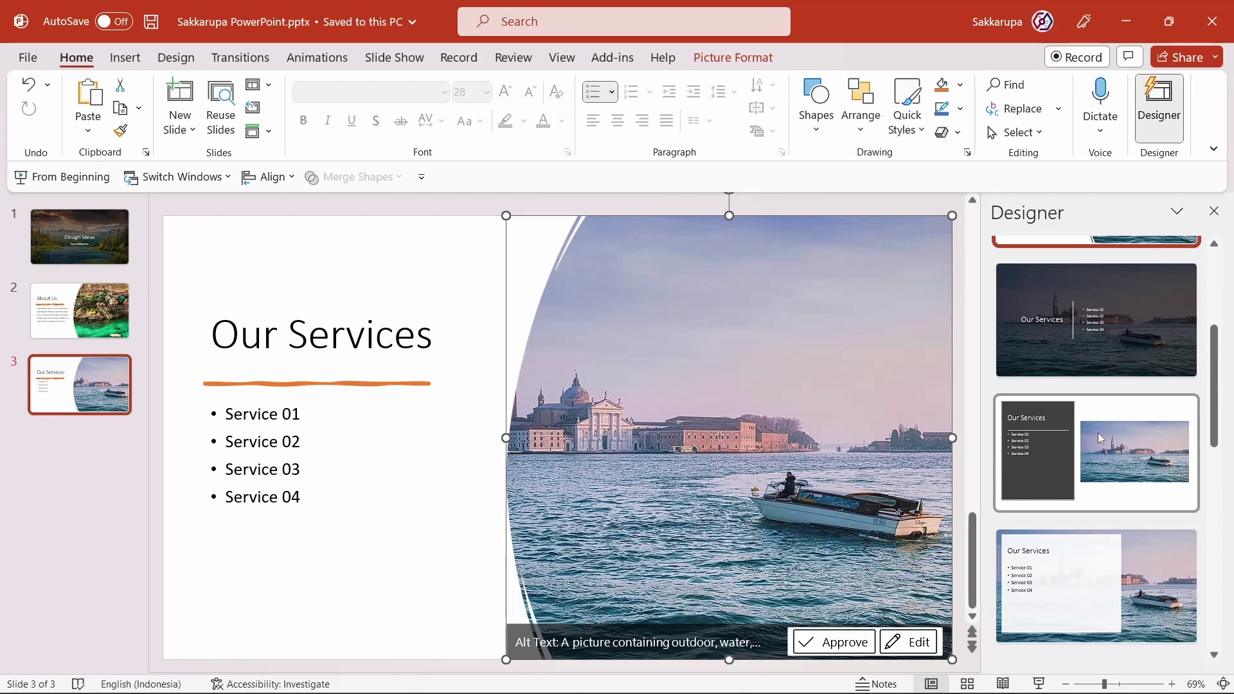
scroll(1098, 433, down, 2)
scroll(1098, 433, down, 3)
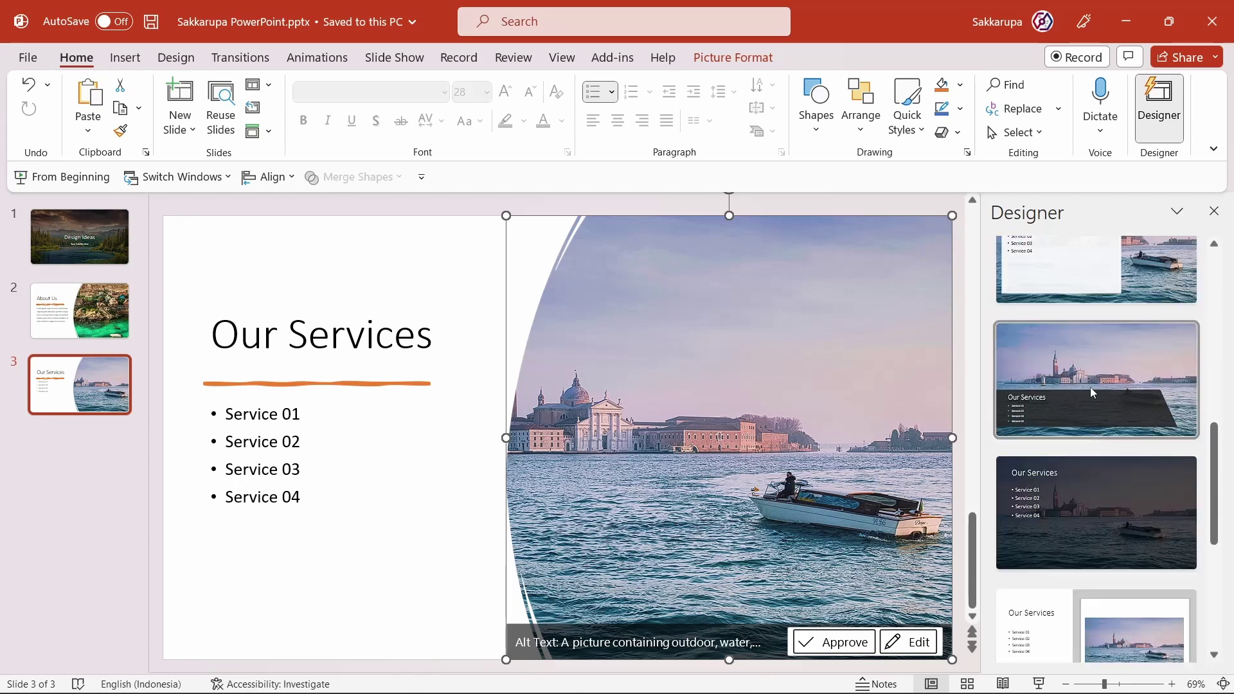
click(1090, 387)
click(1091, 410)
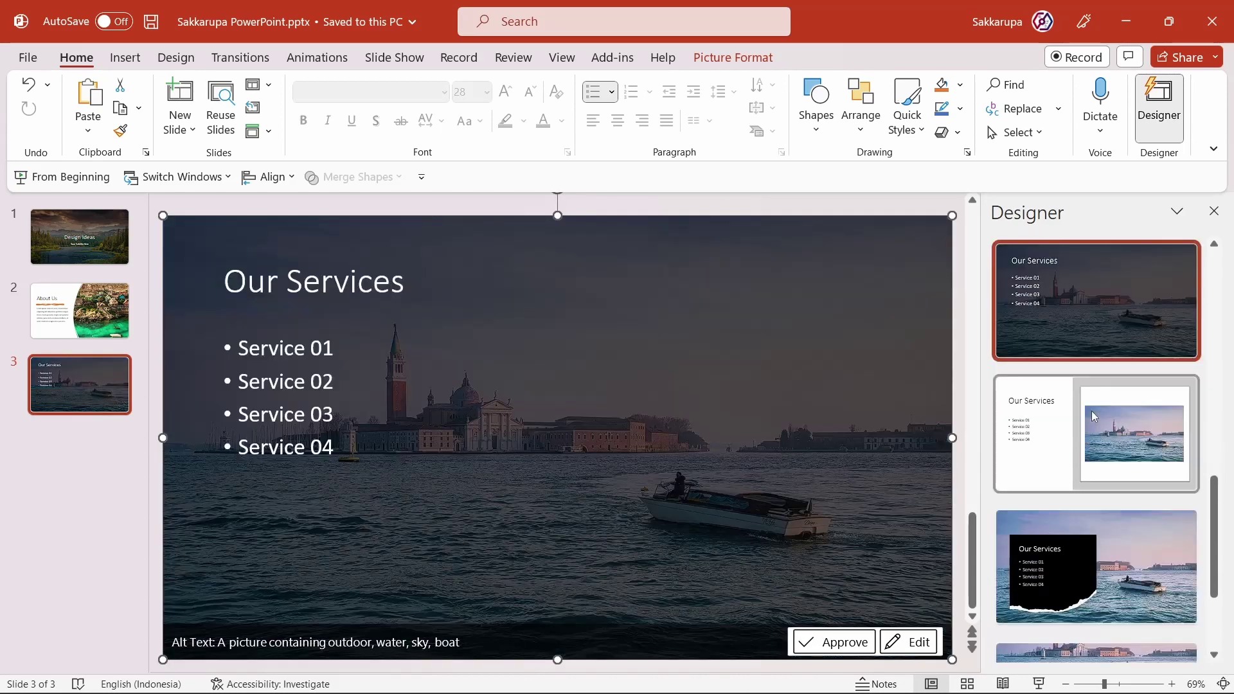
click(1091, 410)
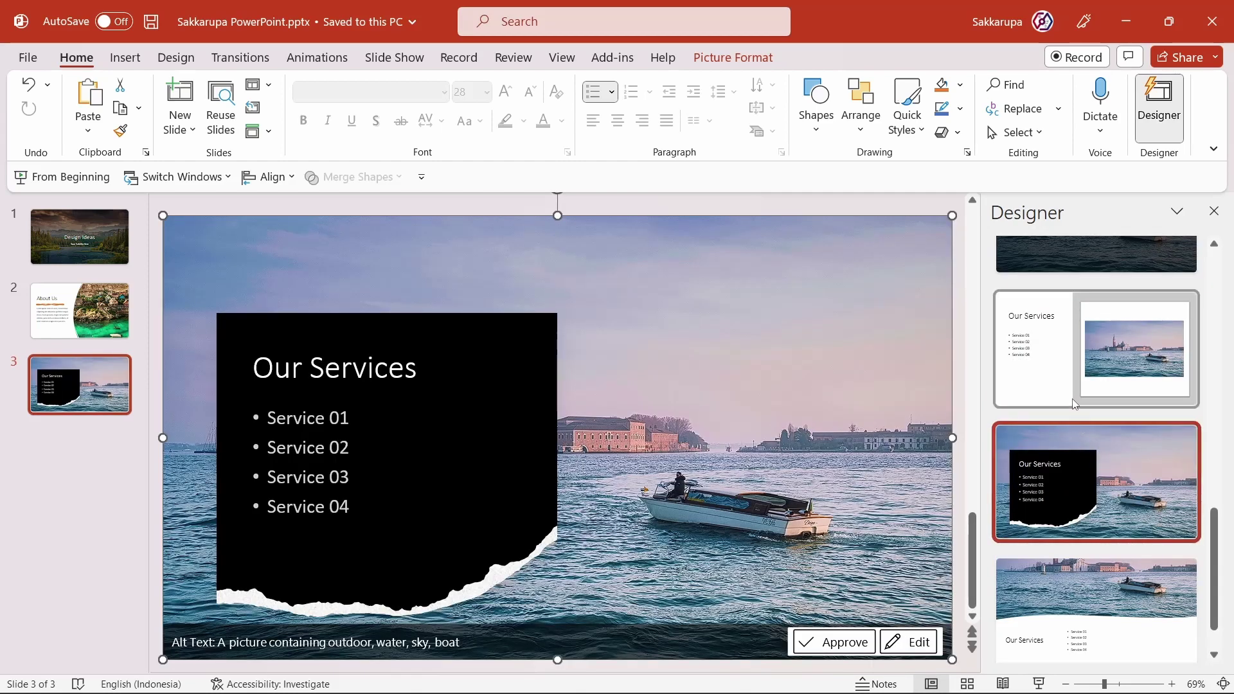
scroll(1072, 399, down, 2)
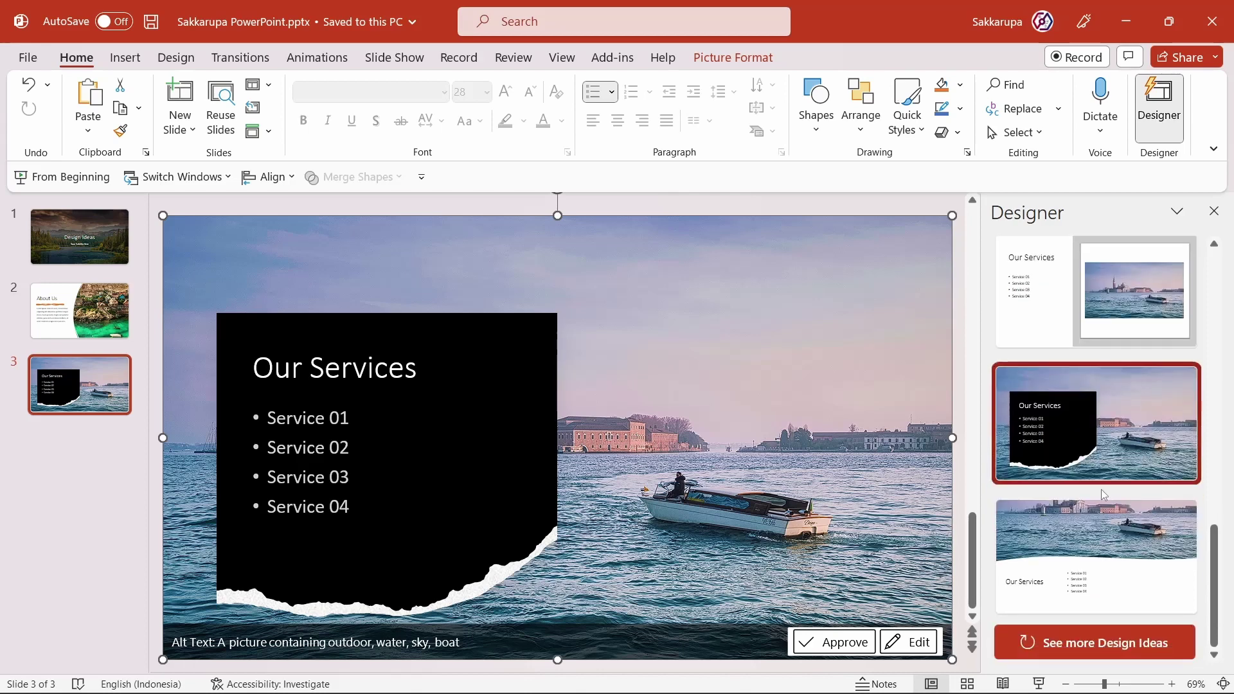
click(1124, 529)
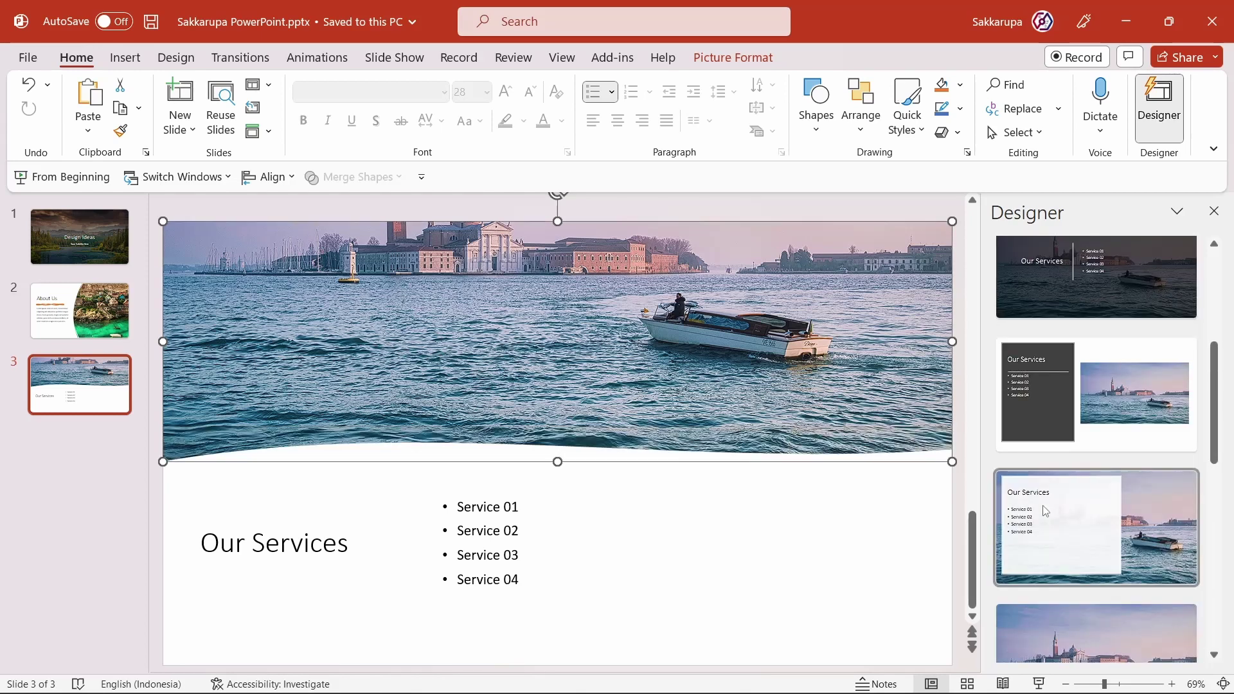
scroll(1042, 505, up, 1)
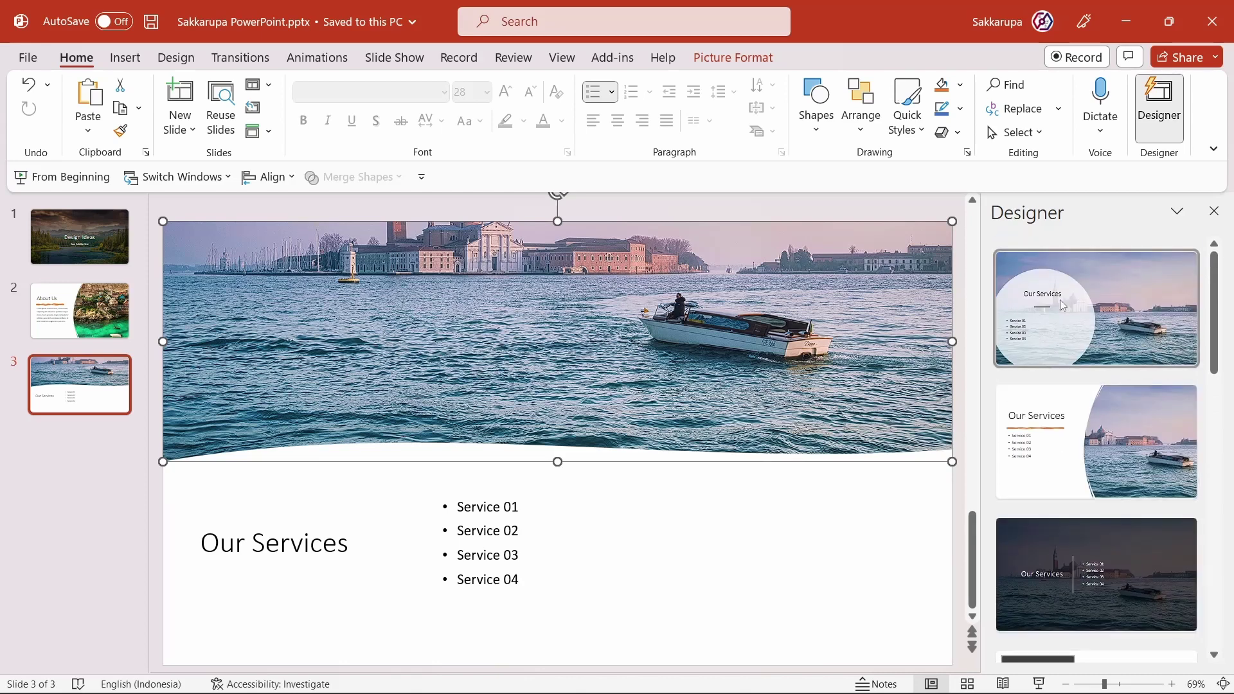
click(1066, 280)
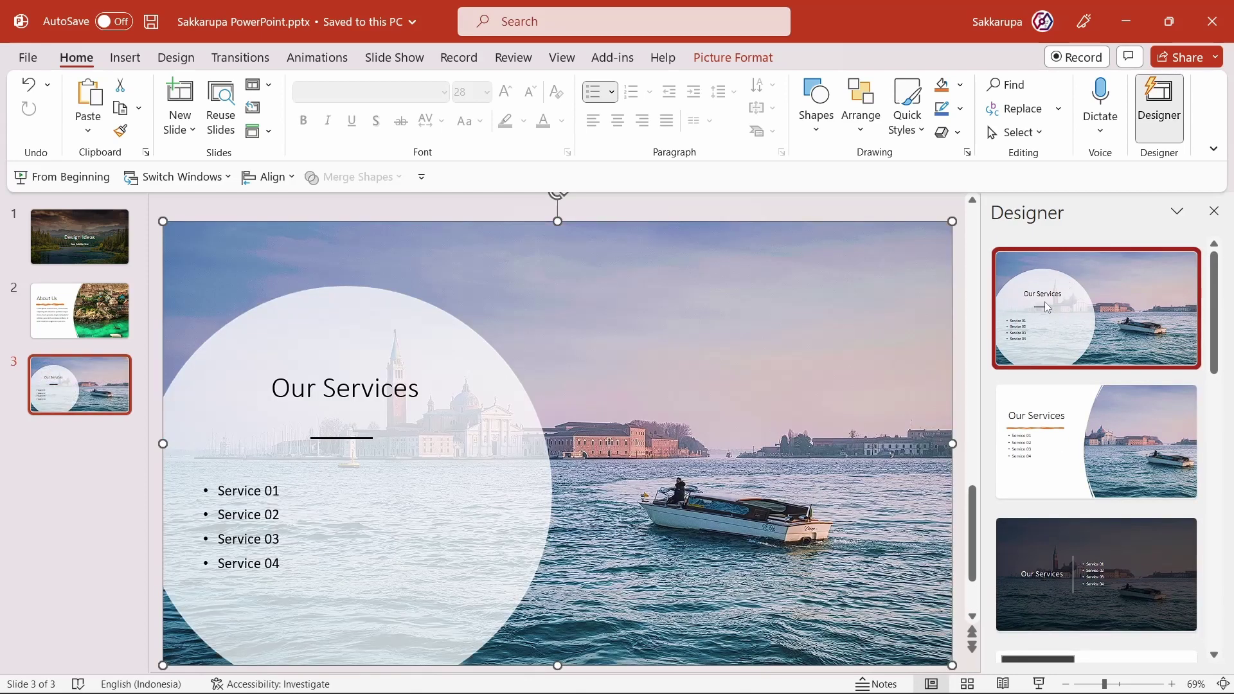
Close Designer and centre-align the service bullet list.
click(1214, 214)
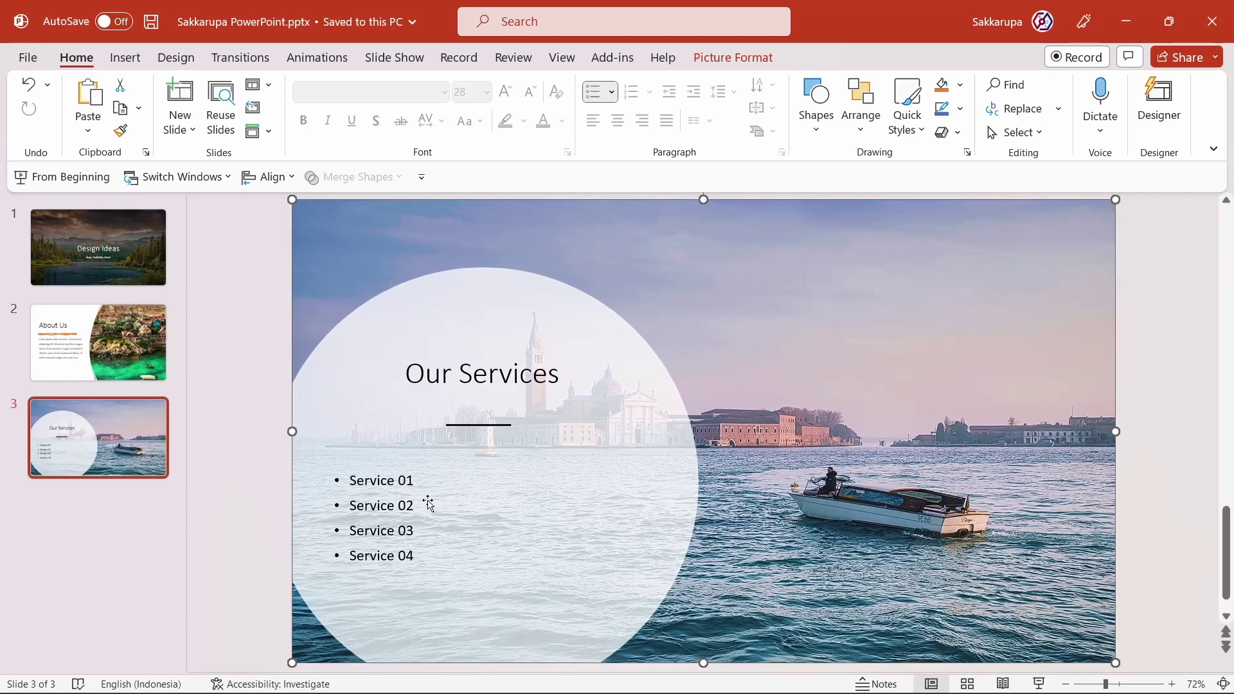
click(399, 521)
click(391, 434)
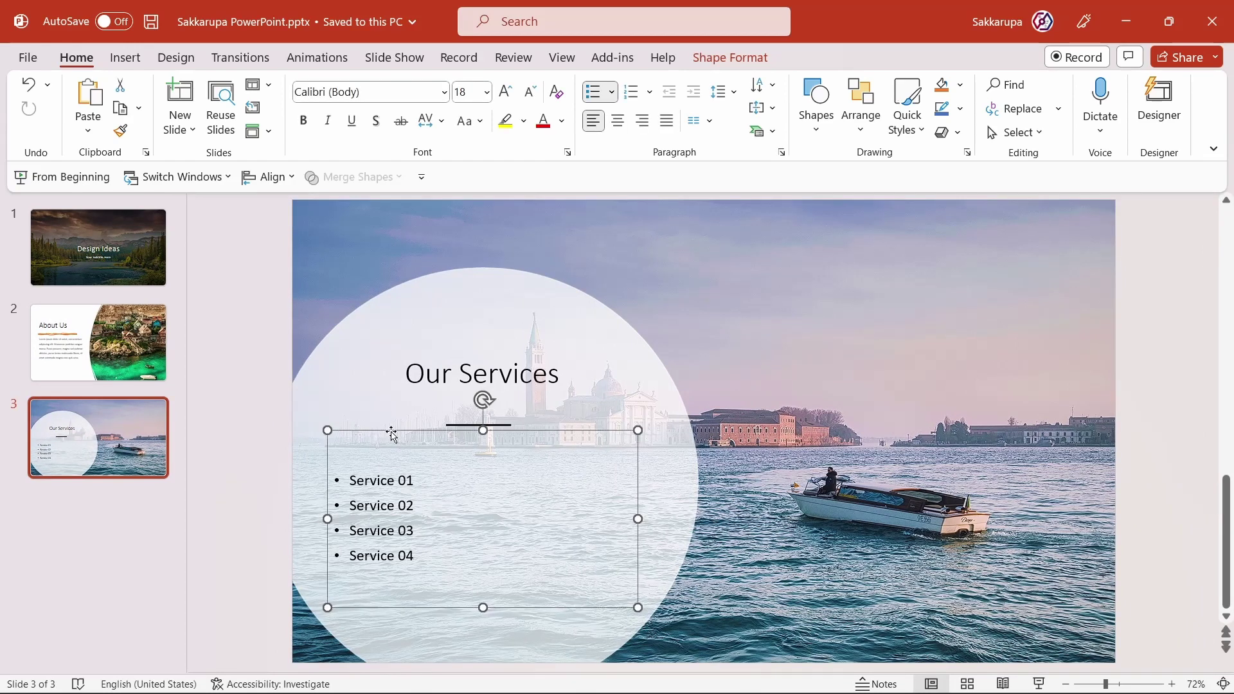
click(610, 120)
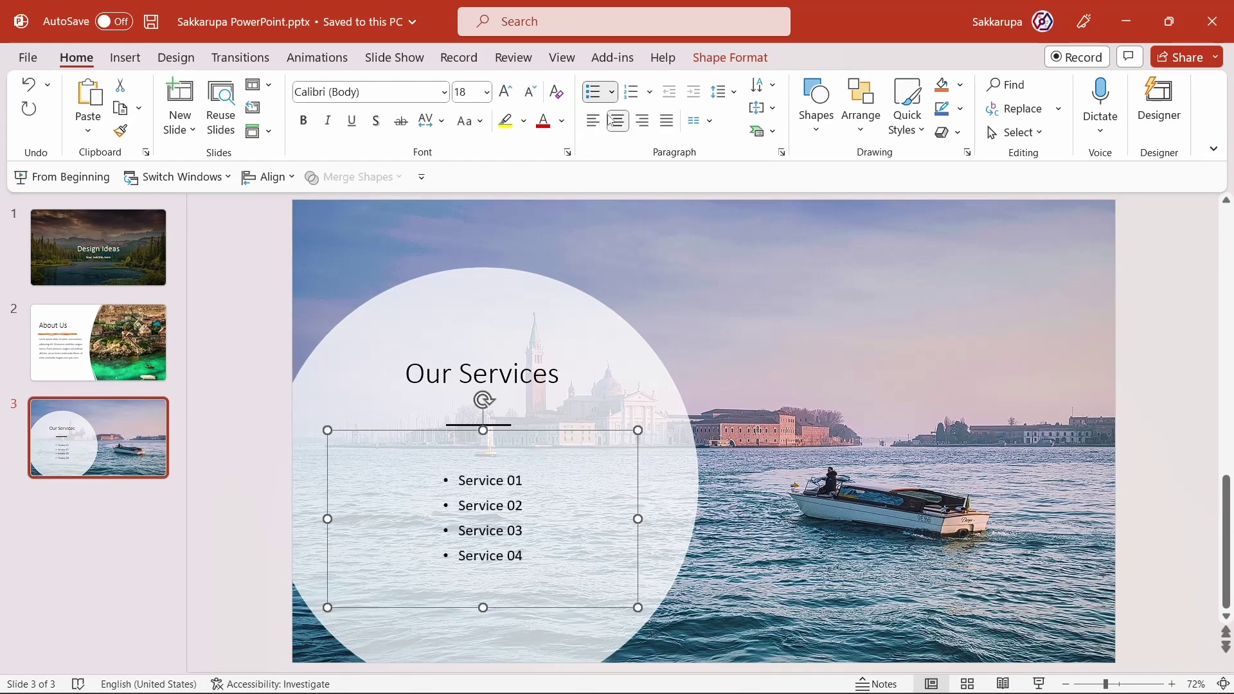
click(1136, 322)
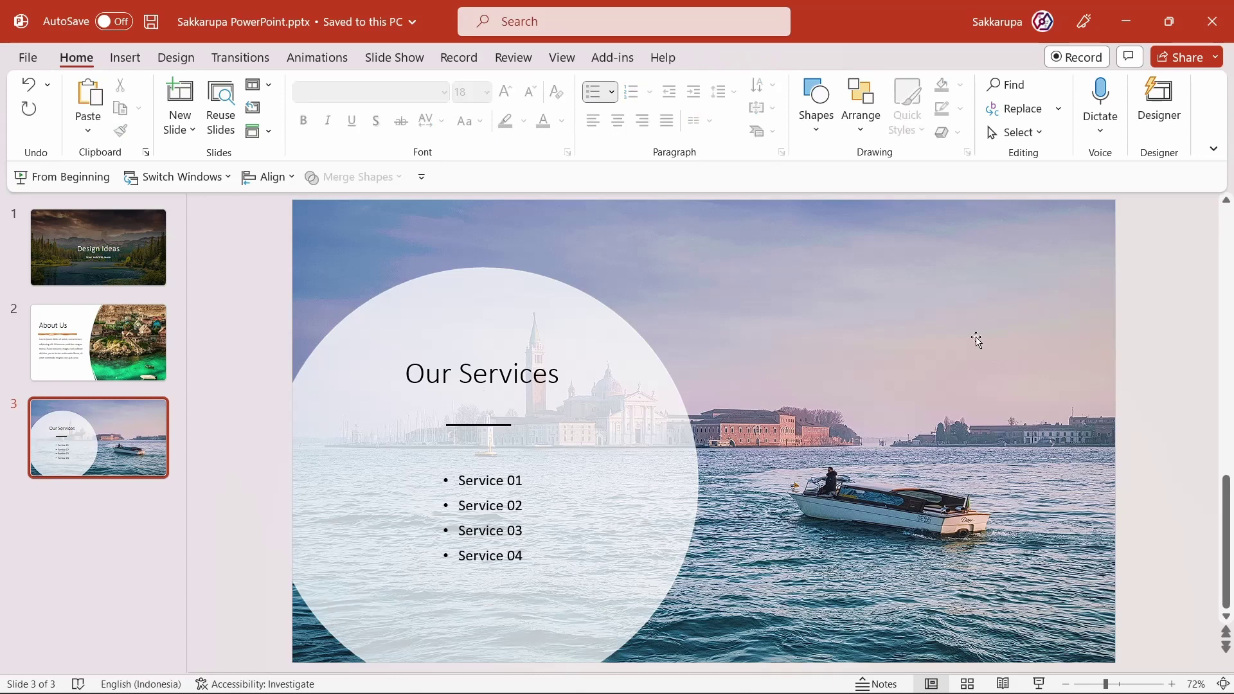
click(95, 448)
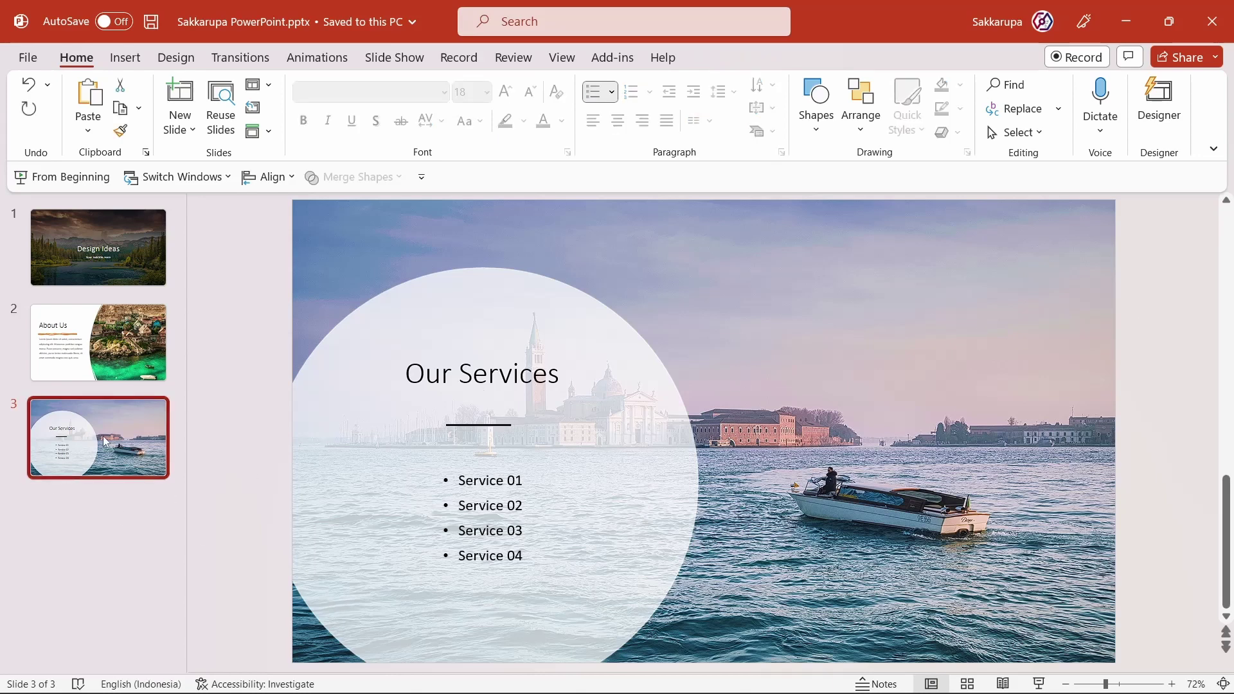
Add slide 4 titled 'Our Portfolio' with a =lorem() placeholder paragraph.
key(Return)
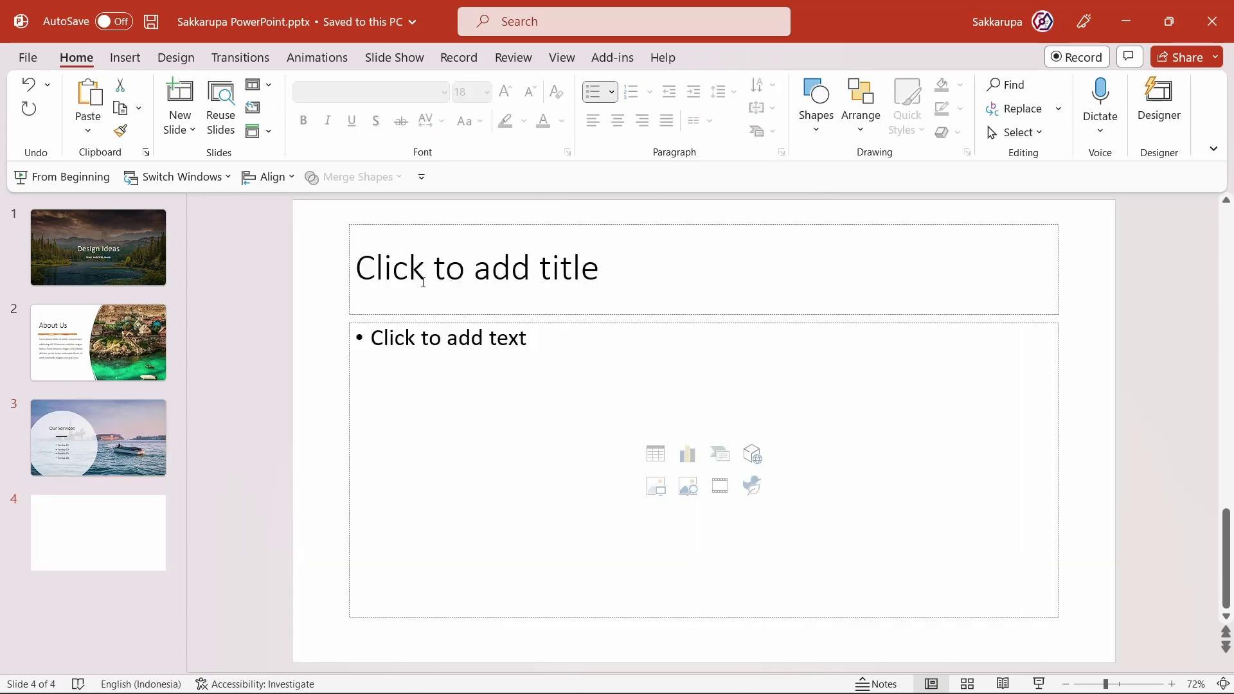
click(423, 282)
text(Our)
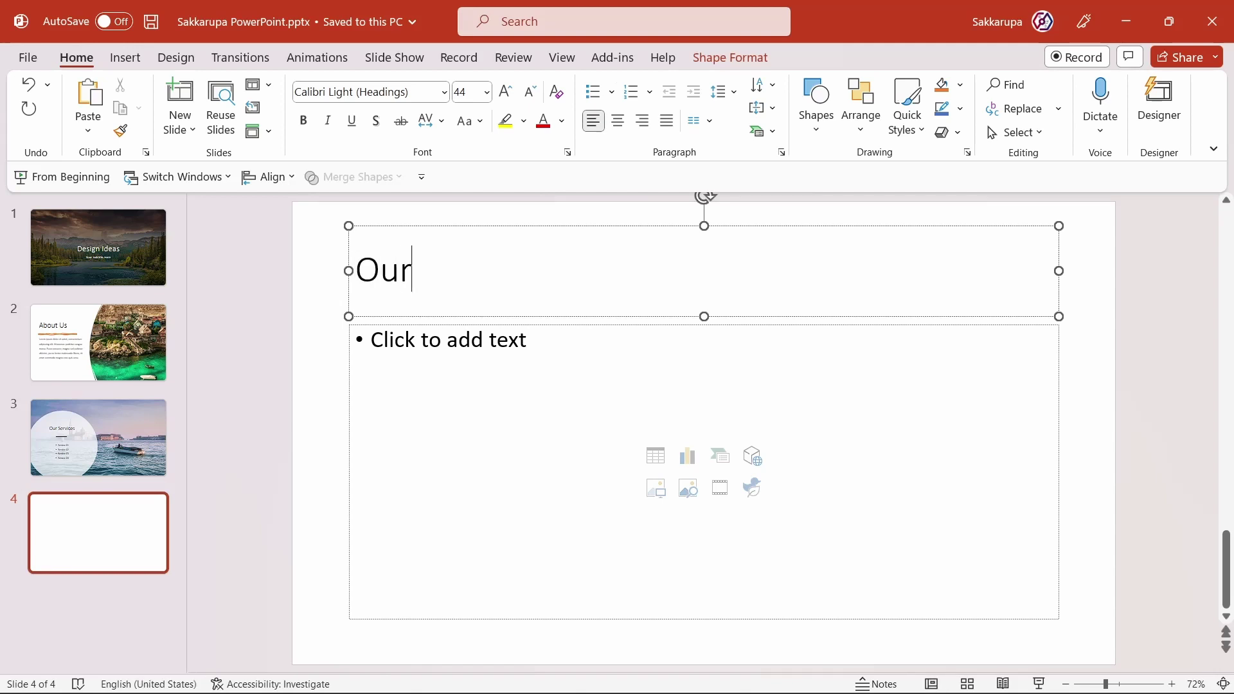
text( Portfl)
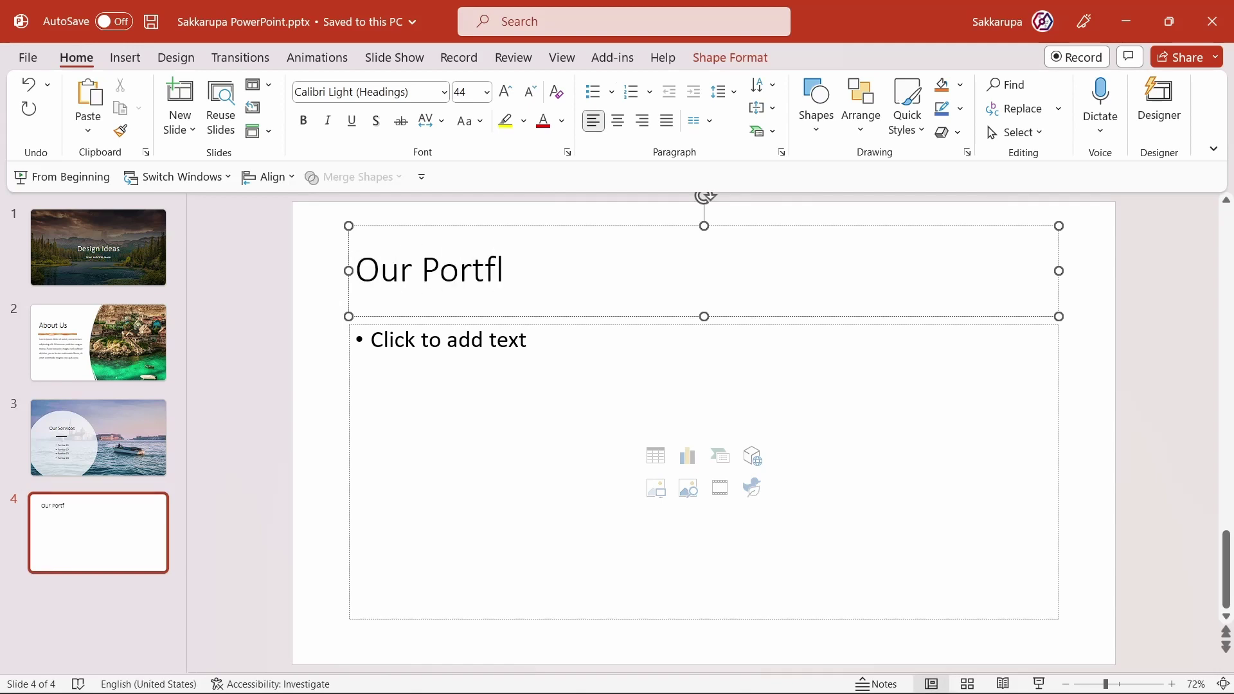
key(BackSpace)
text(olio)
click(384, 358)
key(BackSpace)
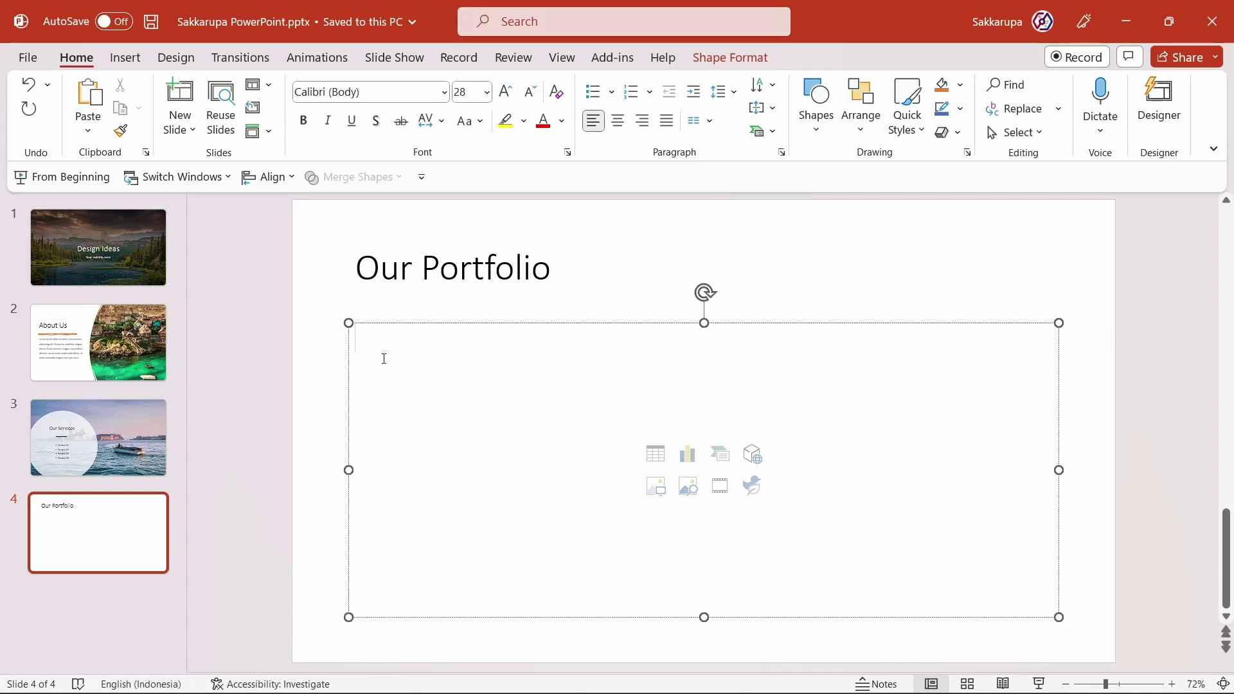
text(=lorem()
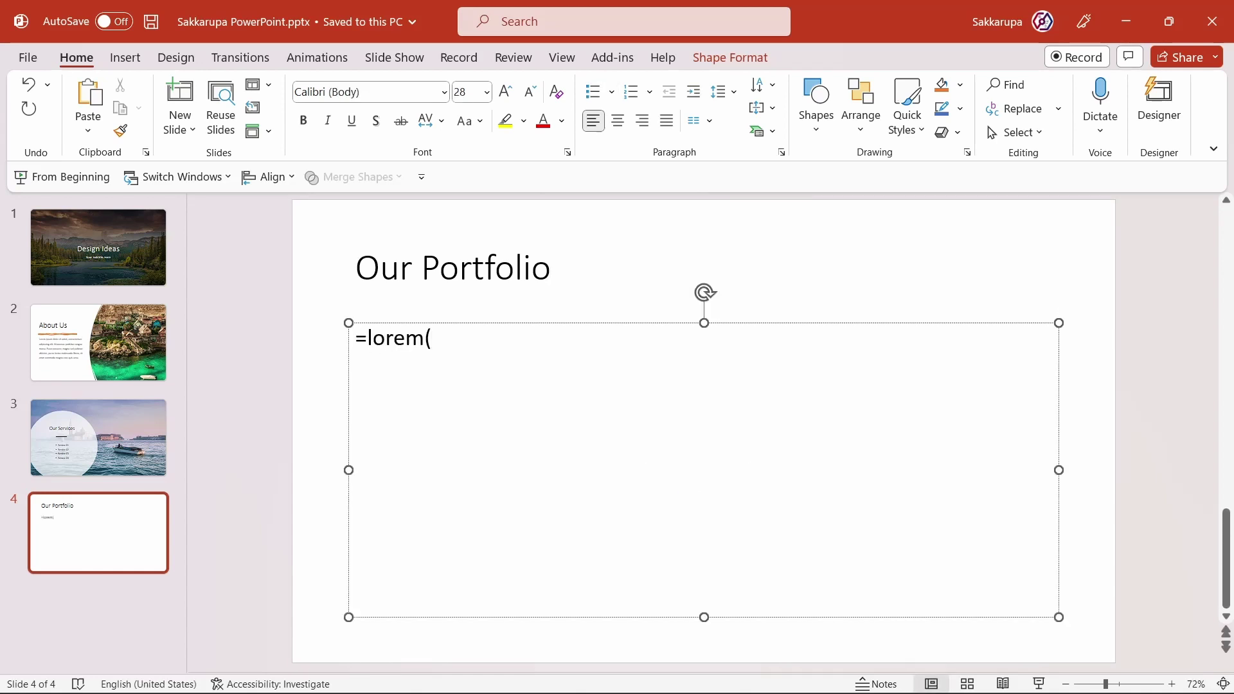
text())
key(Return)
Delete the extra Lorem ipsum sentences, leaving two, then return to the Landscape folder.
key(shift+Up)
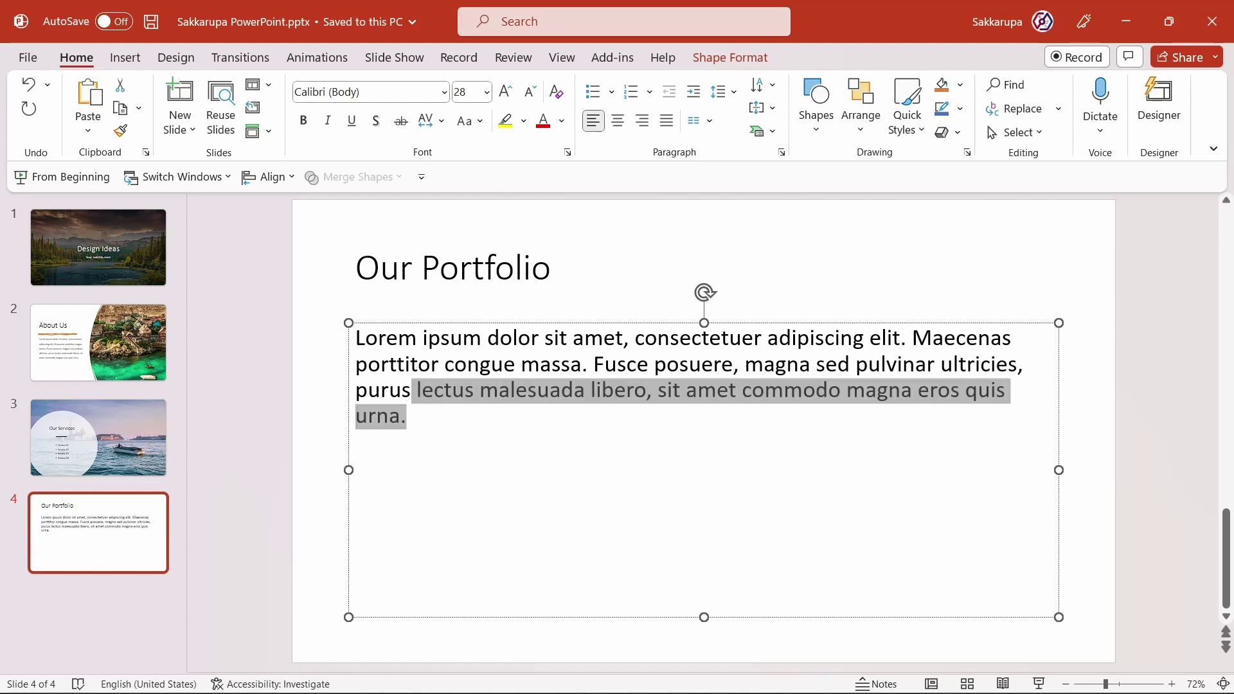
key(shift+Up)
key(ctrl+shift+Right)
key(ctrl+shift+Right)
key(ctrl+shift+Right)
key(Delete)
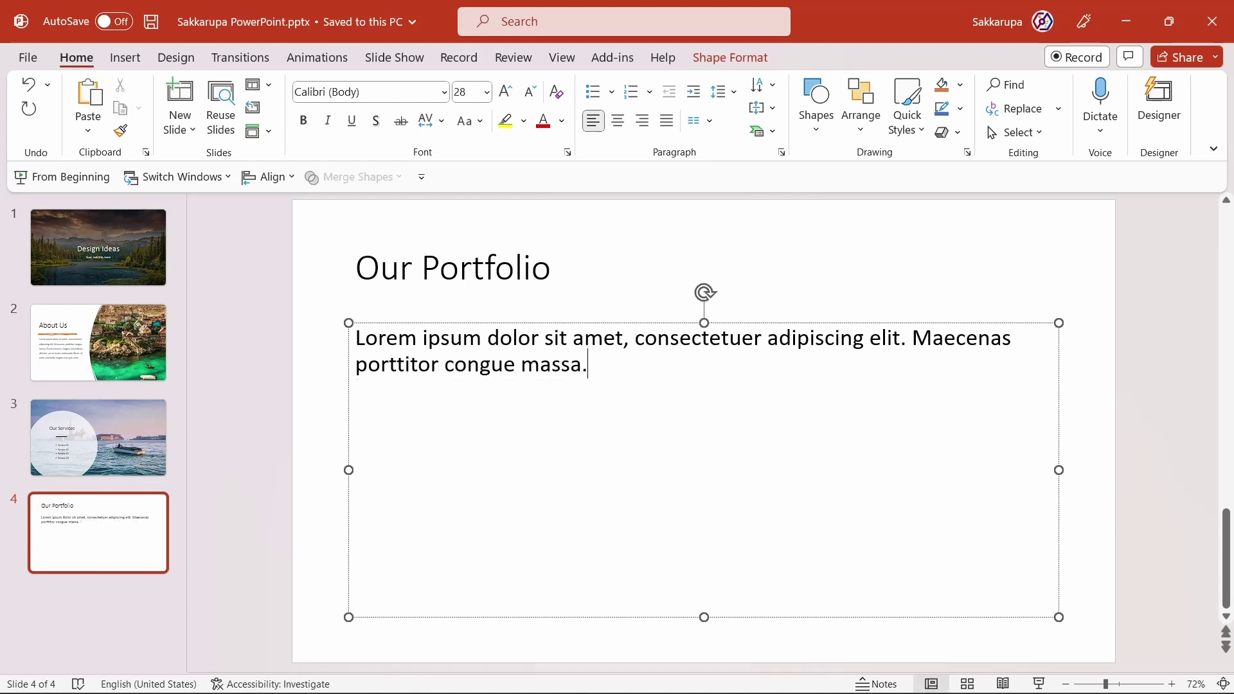
click(218, 426)
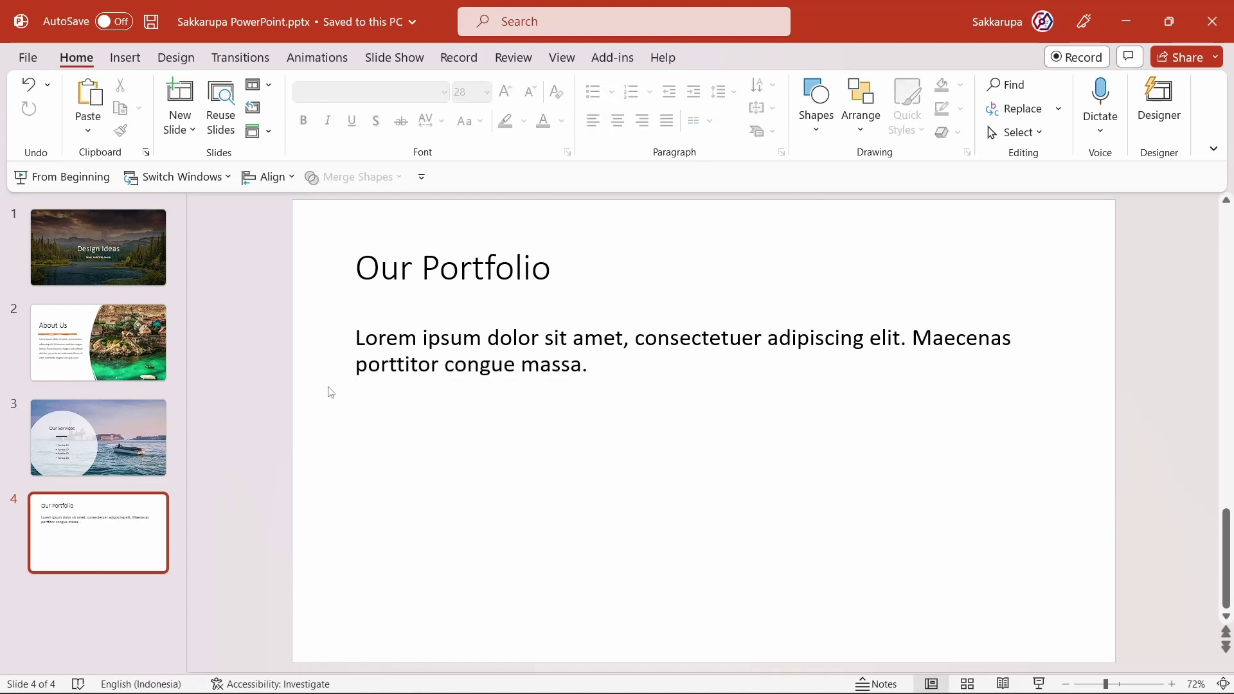
key(alt+Tab)
click(616, 350)
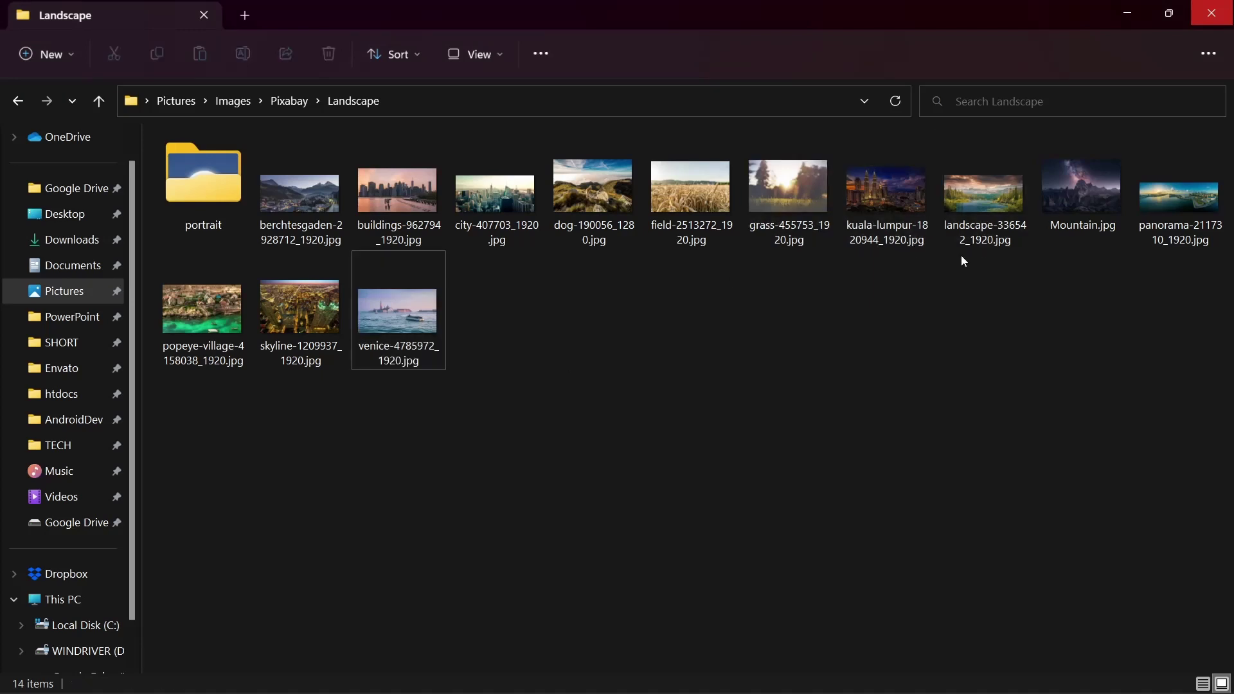
Drag the kuala-lumpur, landscape-336542, Mountain and panorama photos from File Explorer onto slide 4.
drag(901, 280, 1221, 213)
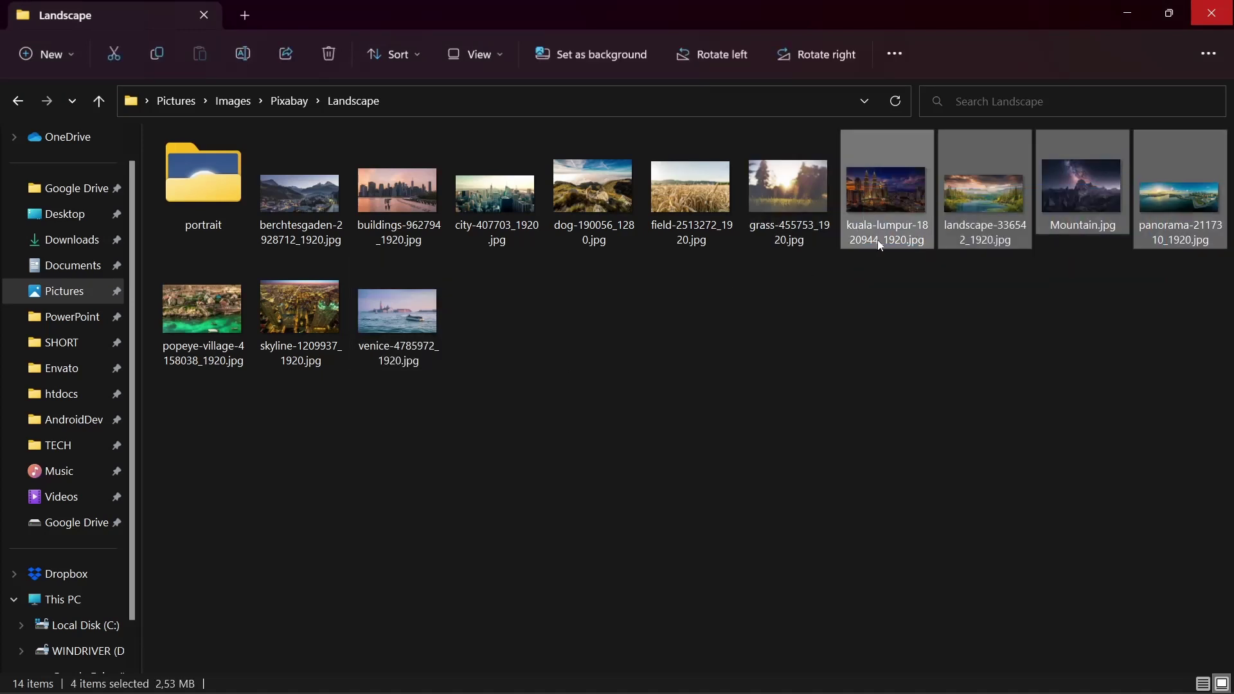
drag(856, 231, 782, 416)
key(alt+Tab)
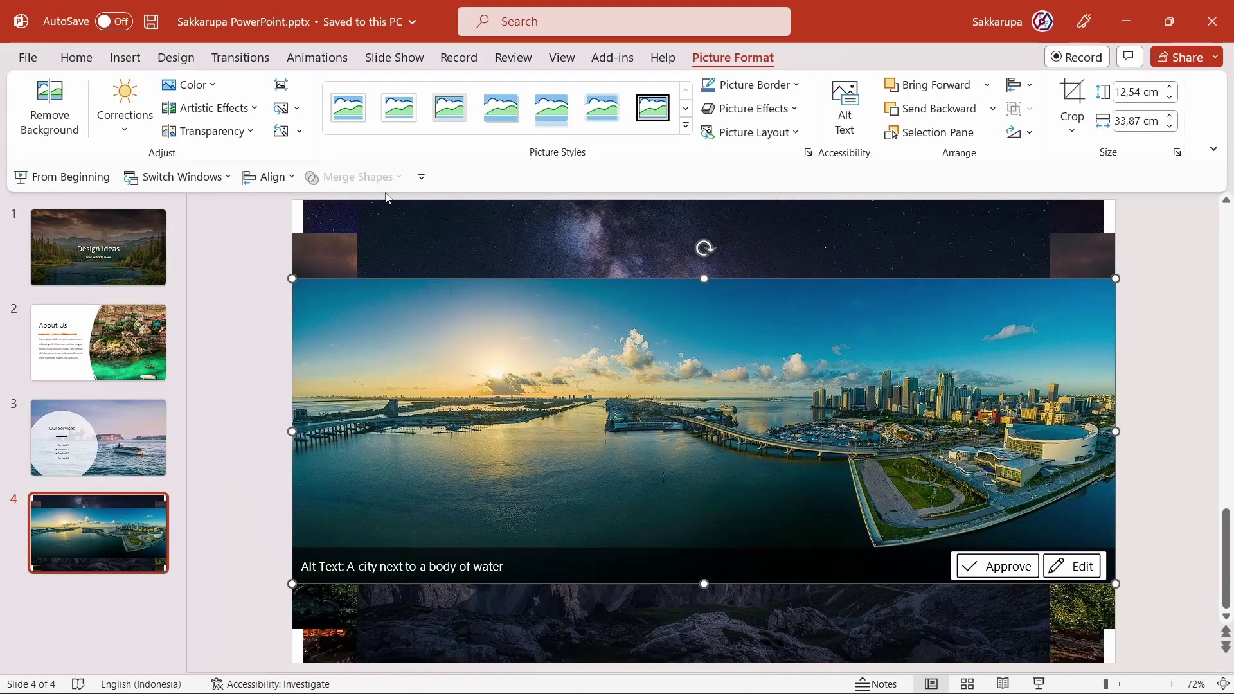
Preview Designer ideas for slide 4: the diamond layout and the large-mountain-photo column layout.
click(89, 65)
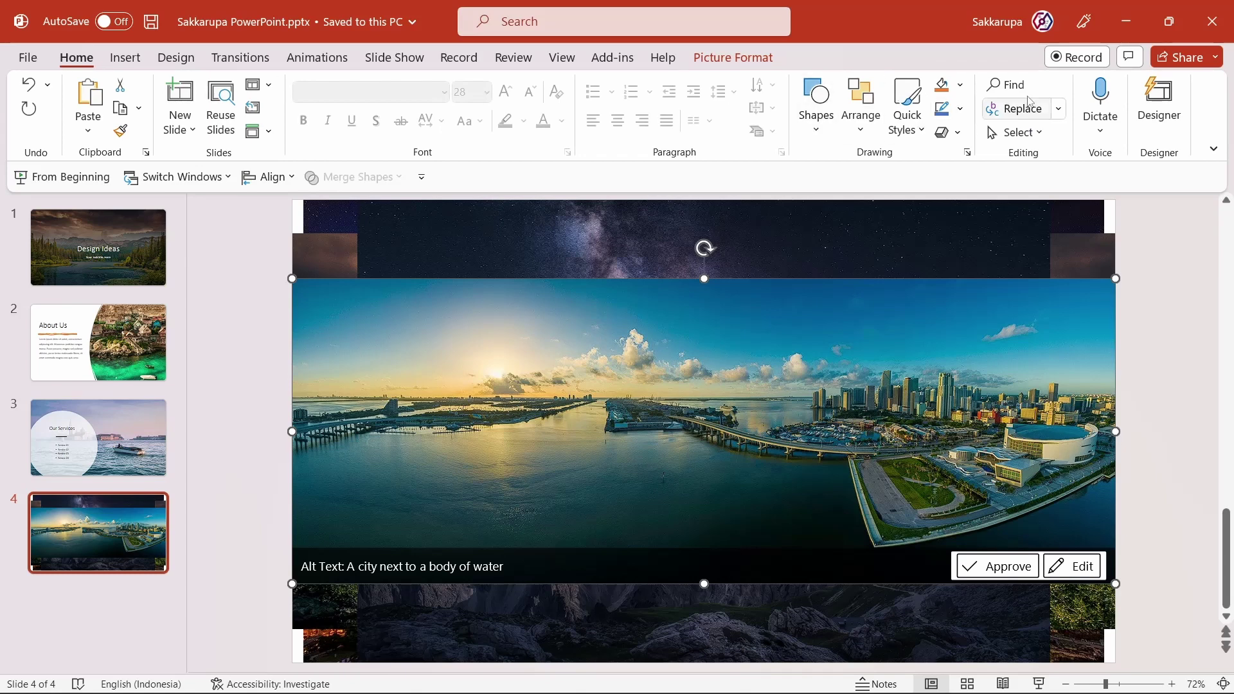
click(1144, 118)
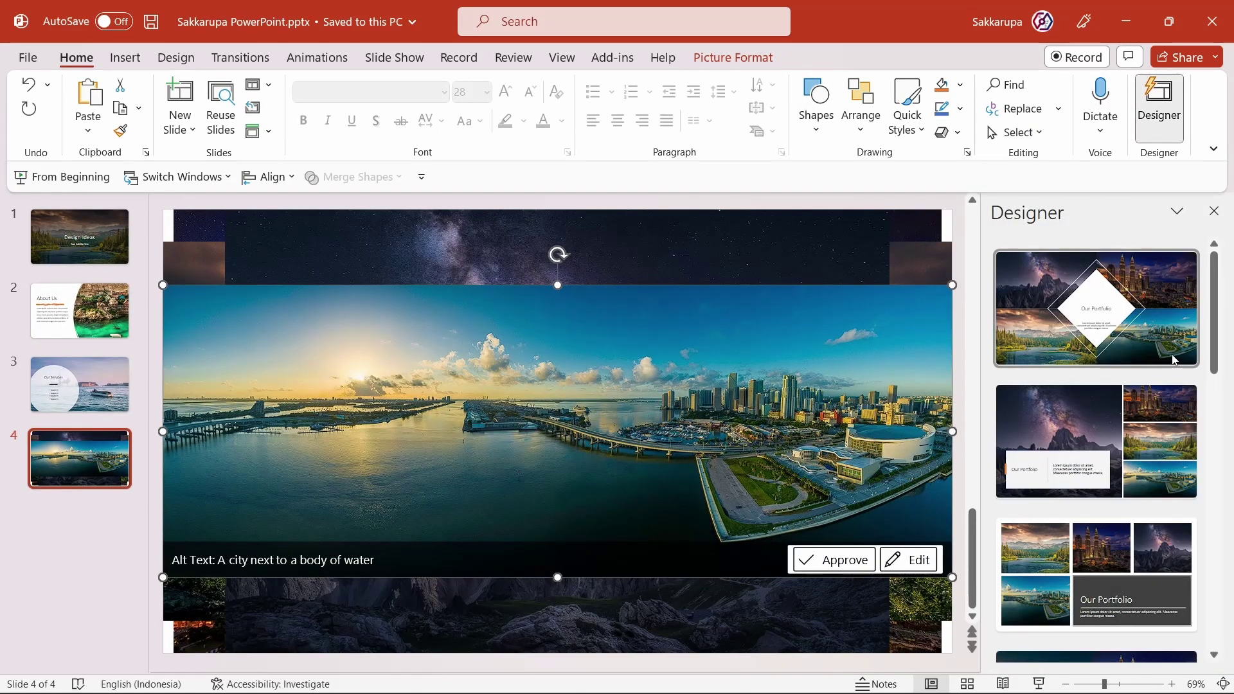
click(1106, 322)
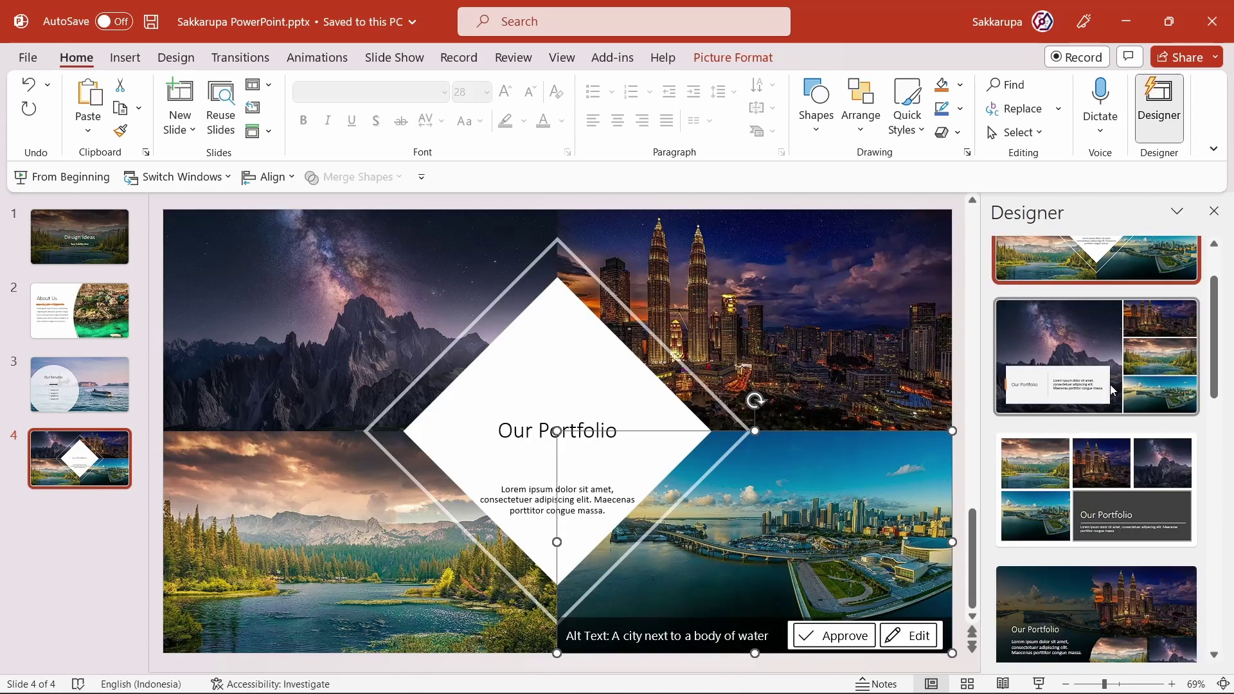
scroll(1111, 390, down, 2)
scroll(1128, 410, up, 2)
click(1131, 361)
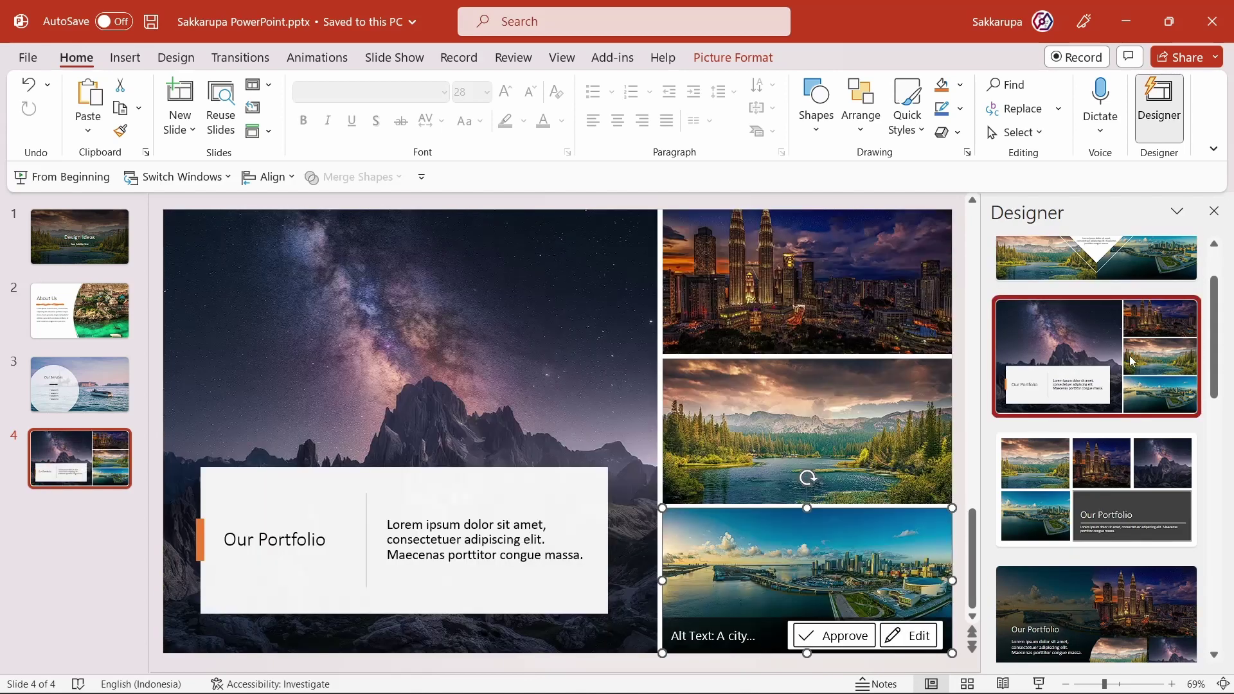
Try the arch and circular-frame ideas, then apply the slanted photo banners design and close Designer.
scroll(1112, 376, down, 3)
scroll(1112, 376, down, 3)
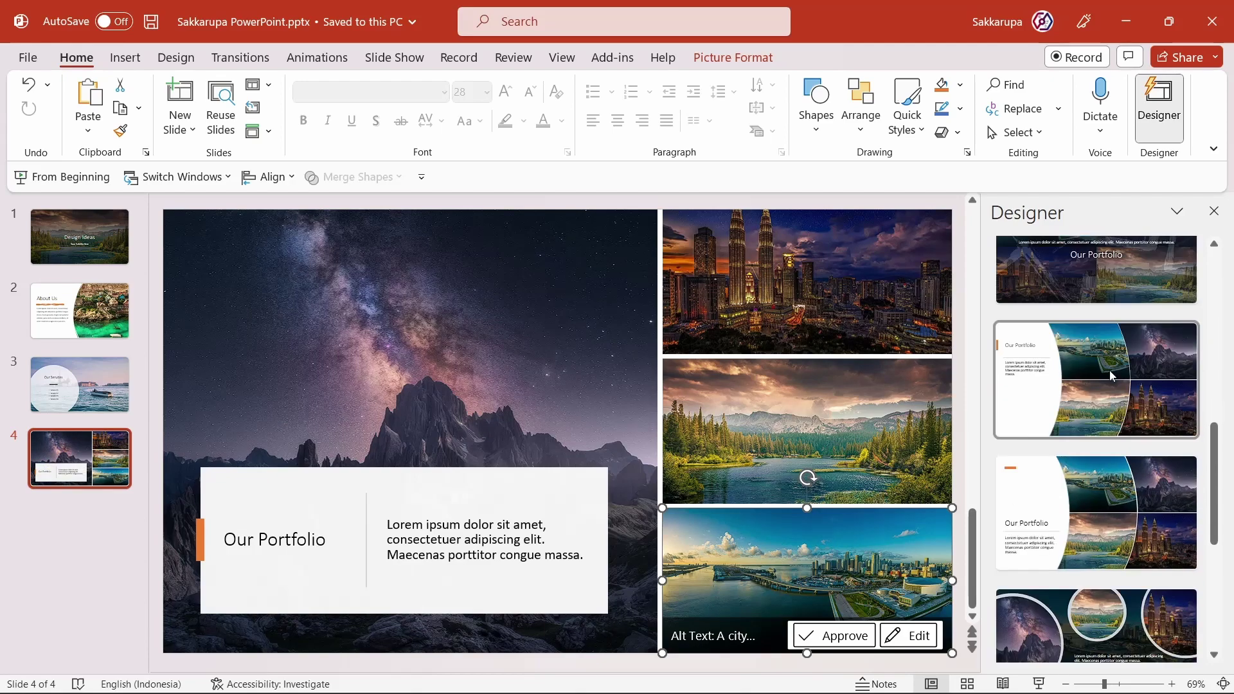
click(1109, 375)
click(1111, 410)
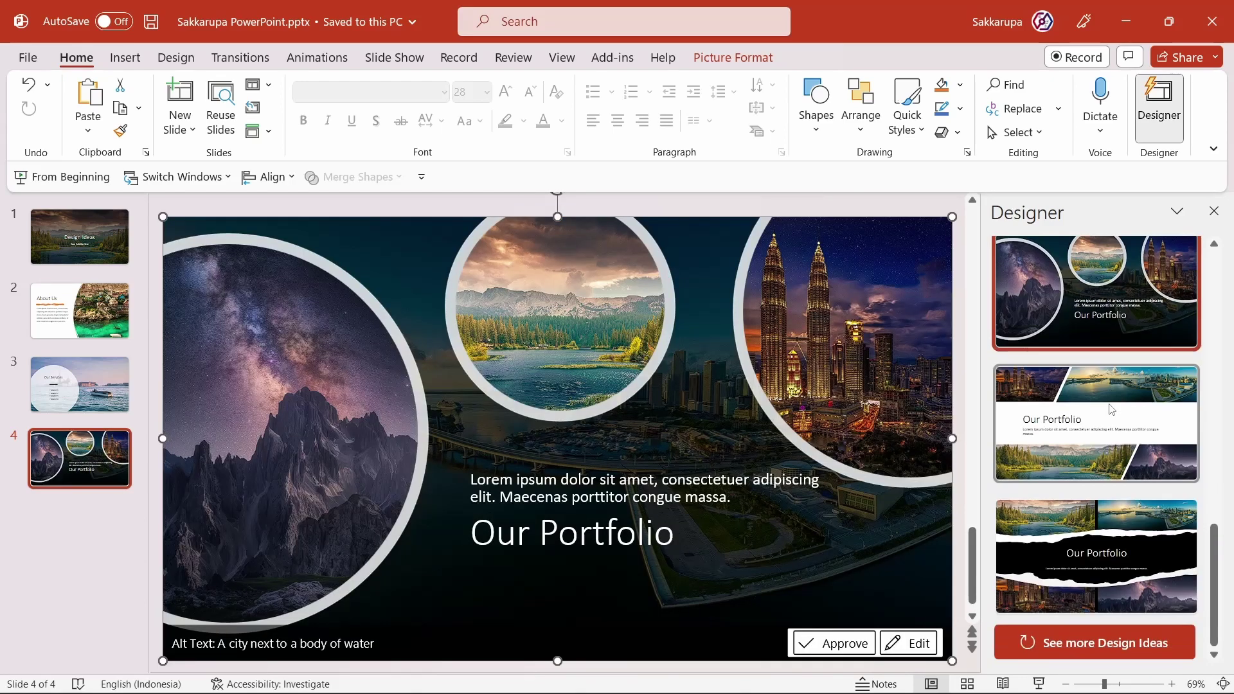
click(1111, 409)
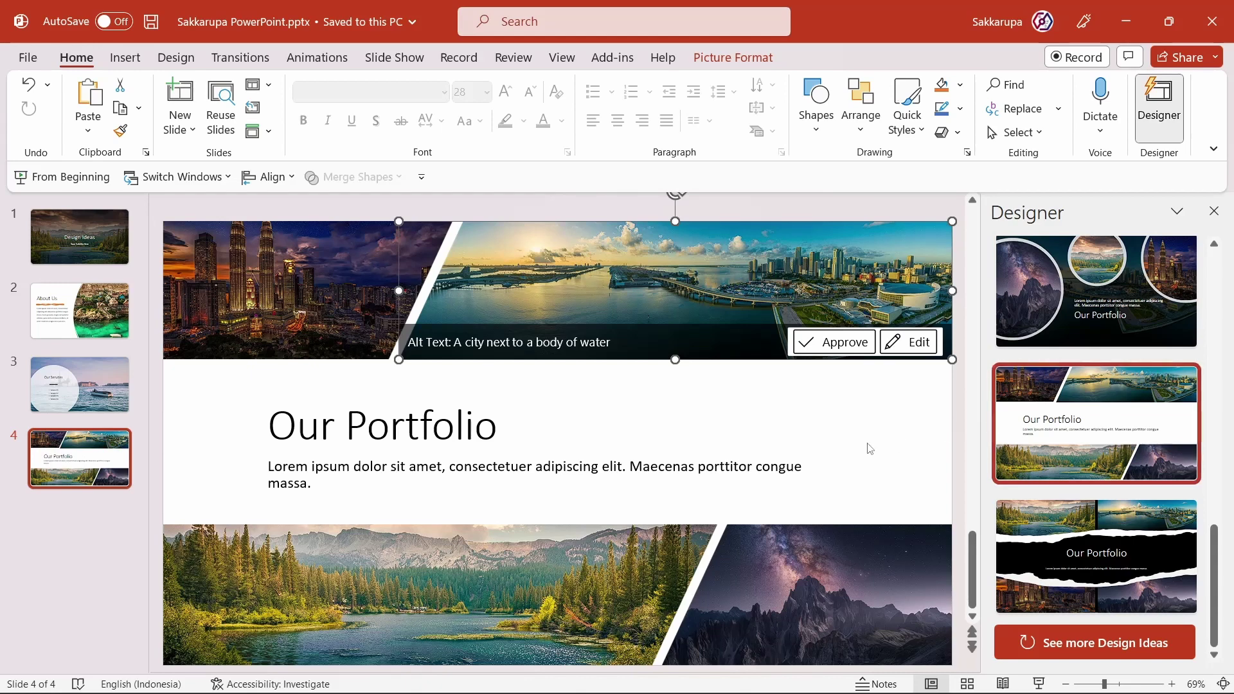
click(1220, 248)
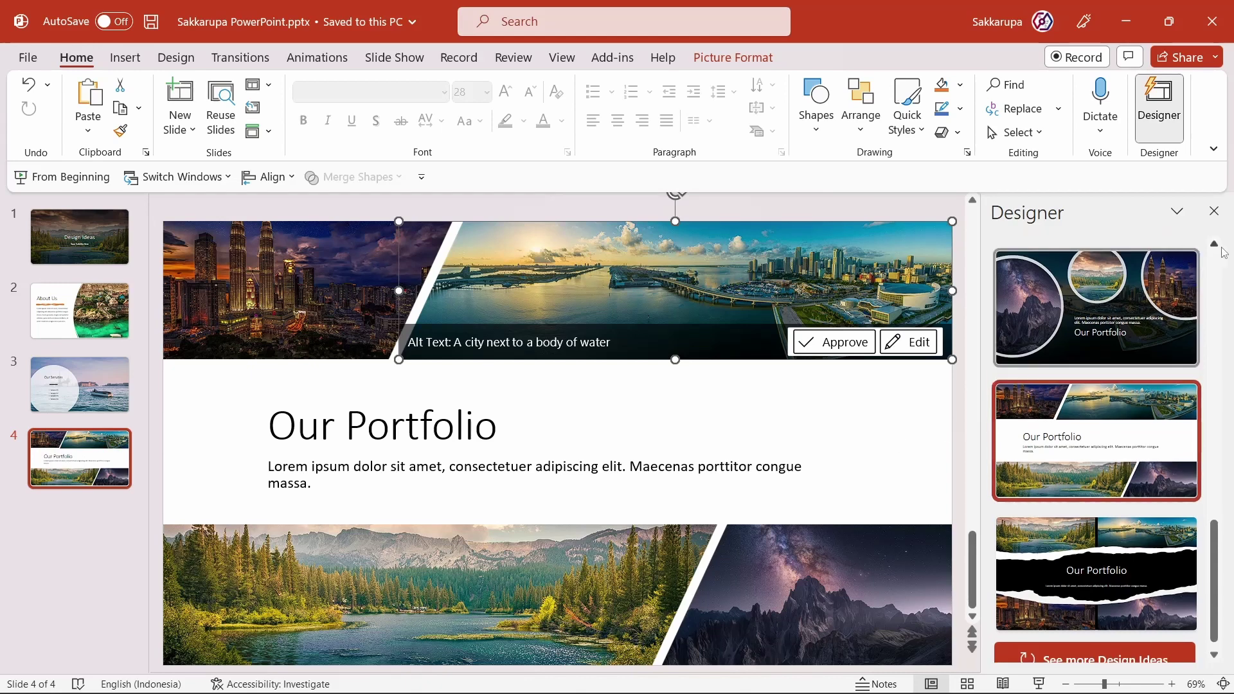
click(1214, 211)
click(1174, 324)
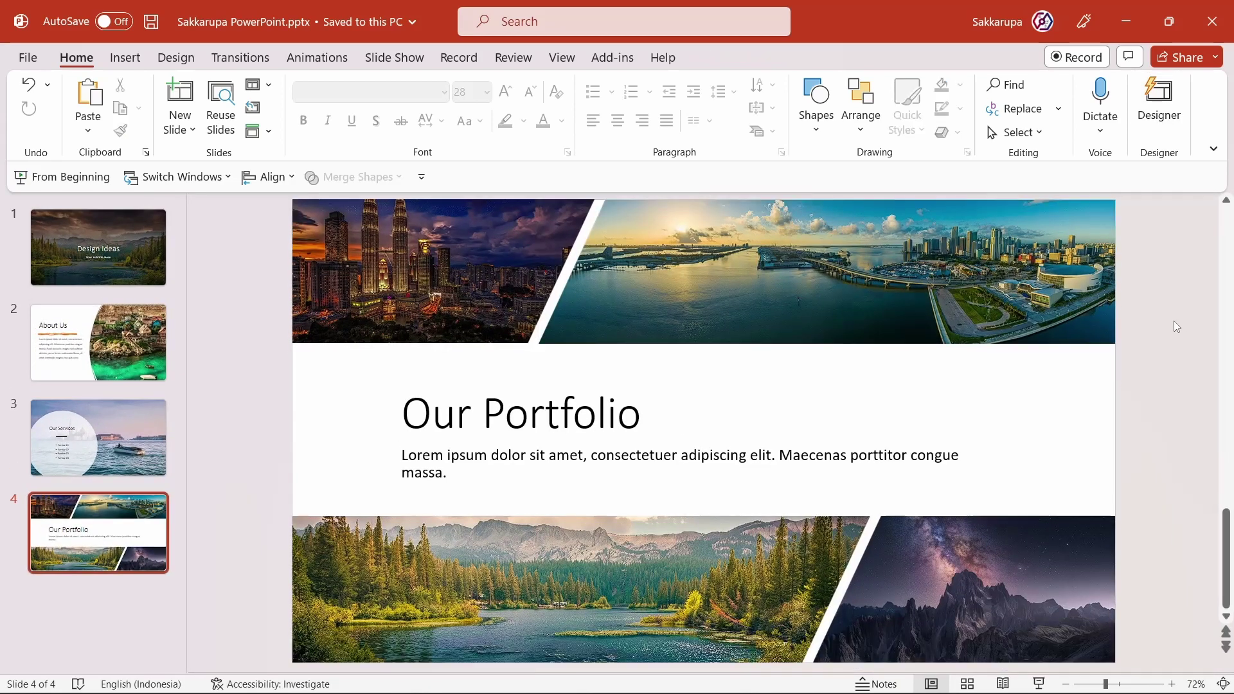
Insert a new slide 5 after slide 4 and title it Timeline.
click(152, 612)
key(Return)
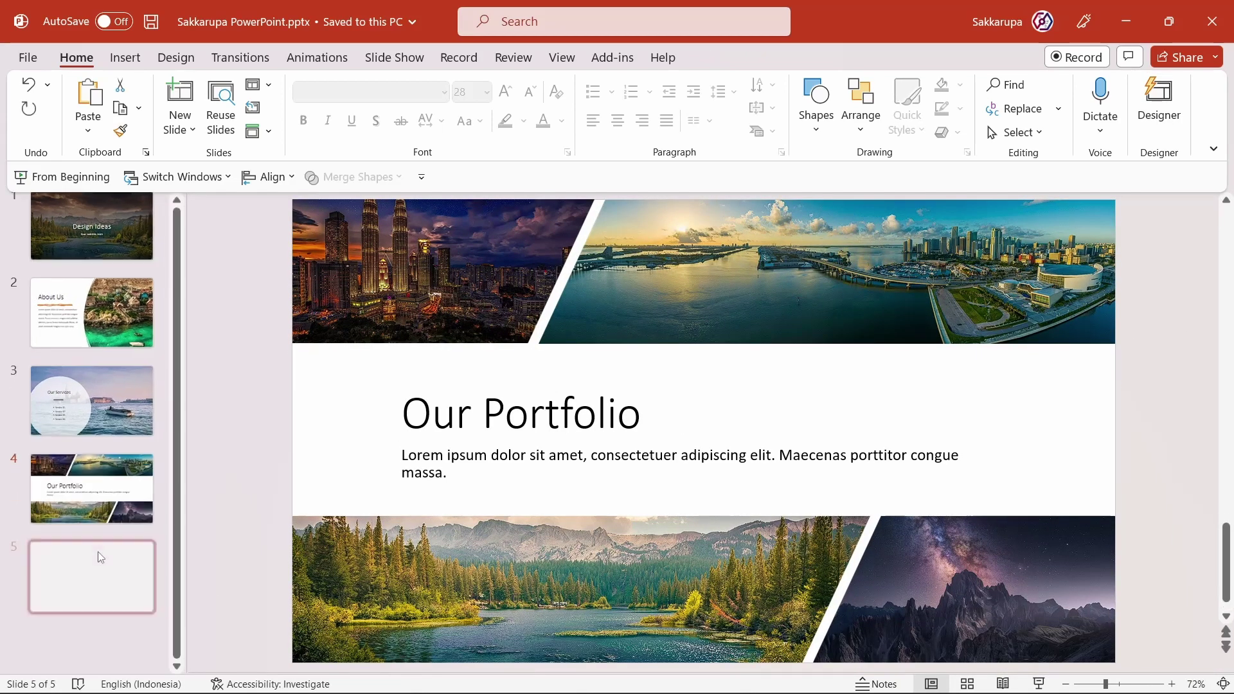
click(523, 248)
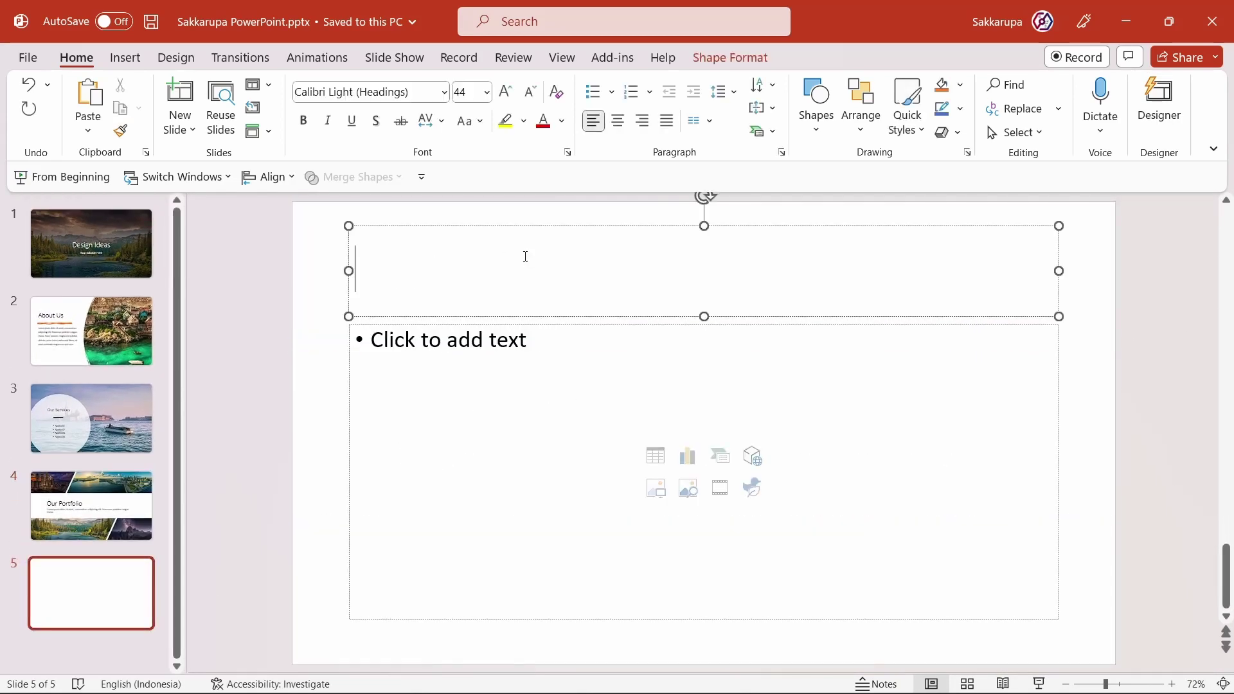
text(Timeline)
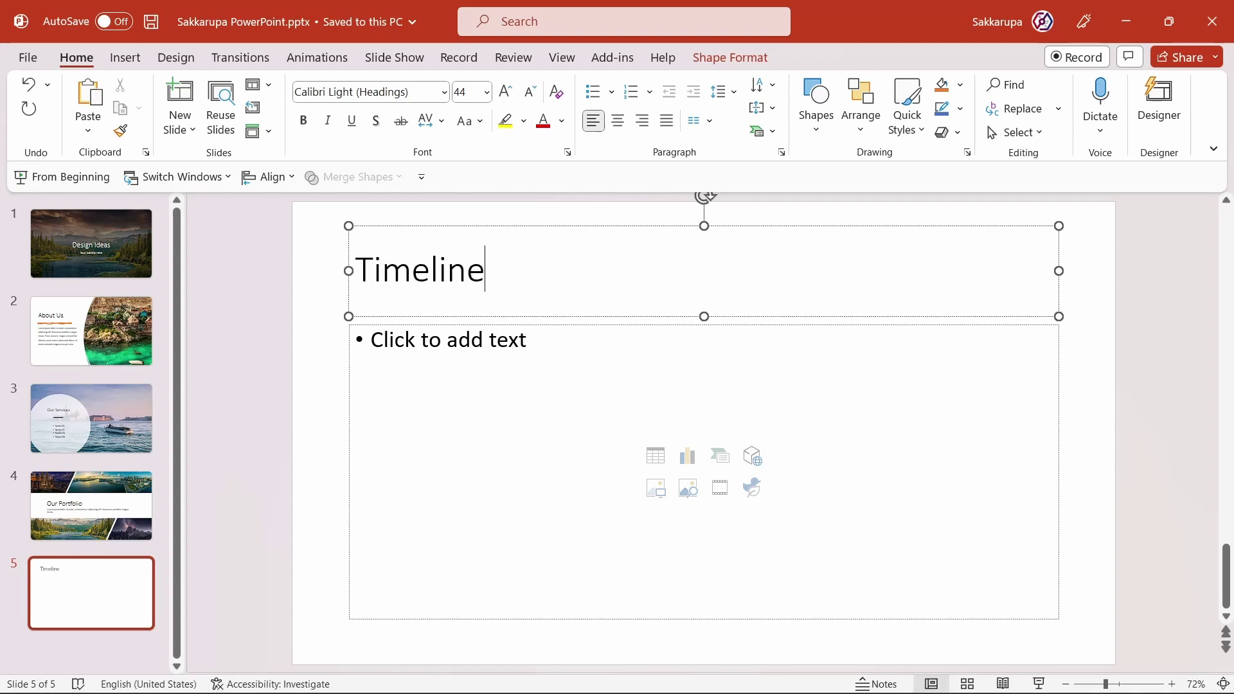
Type the bullet '08/03/2023 : Event 1', copy the date, and paste it into a second bullet ': Event 2'.
click(523, 338)
text(0)
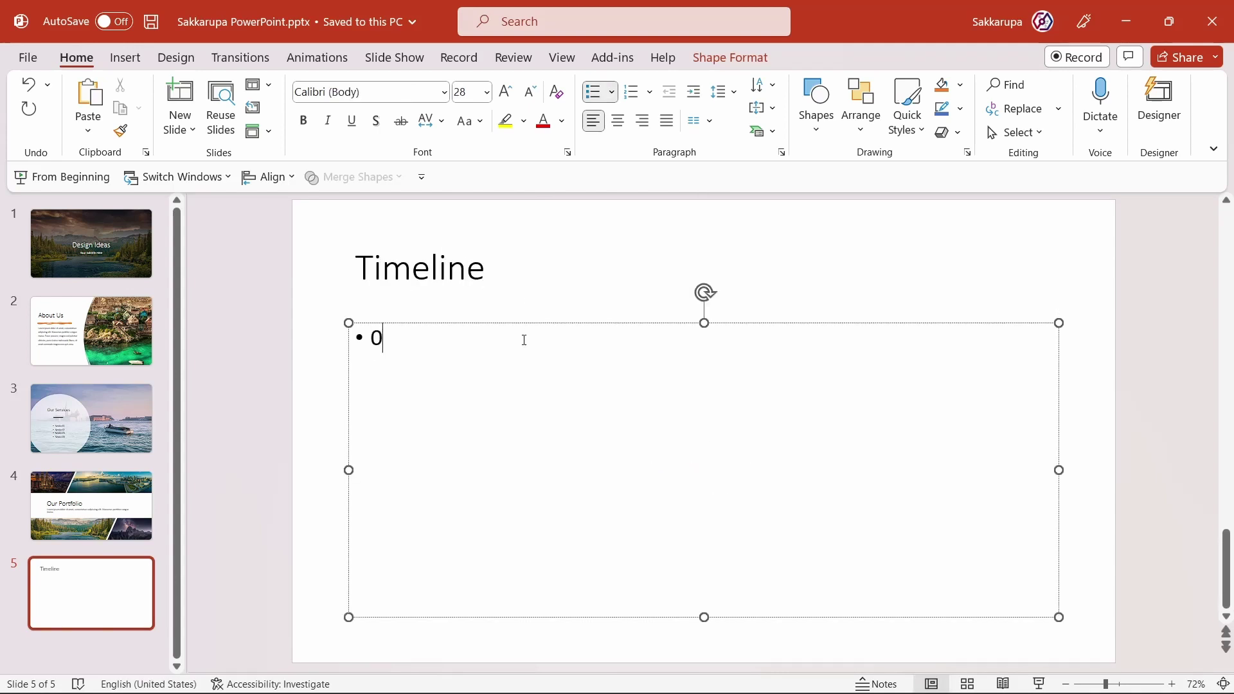
text(8/)
text(/)
key(BackSpace)
key(BackSpace)
key(BackSpace)
text(03/)
text(2023)
key(shift+Home)
key(ctrl+c)
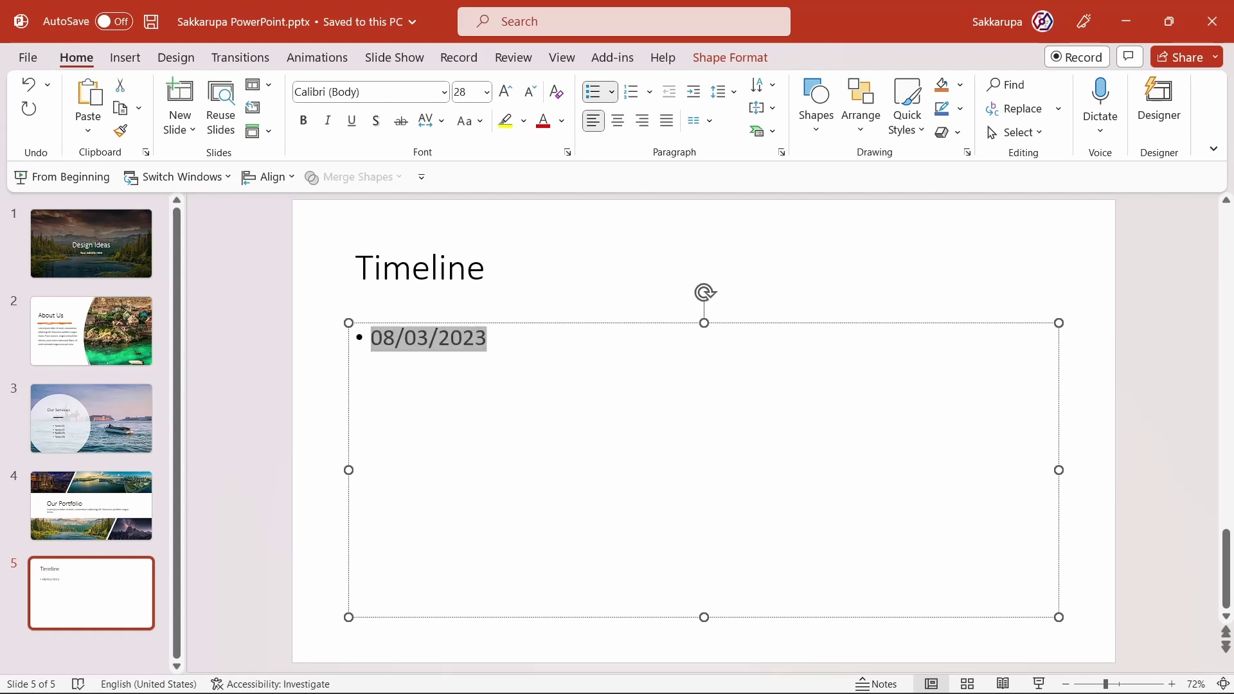
key(Right)
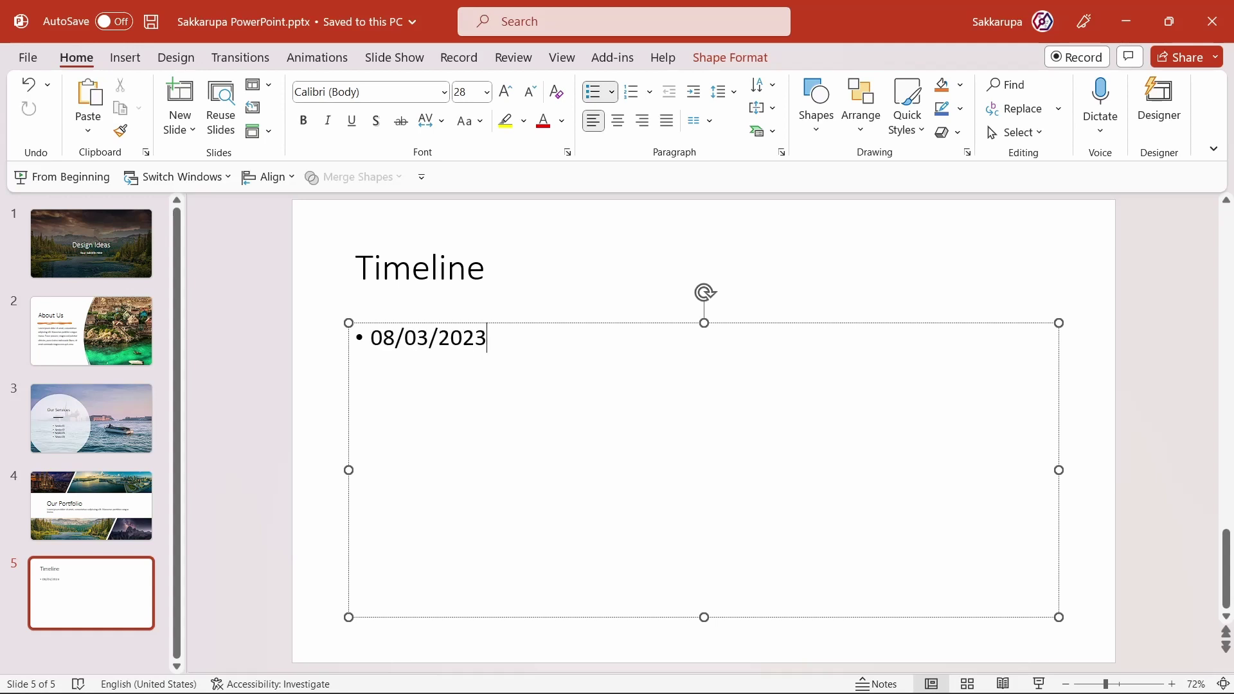
text( :)
text( Eve)
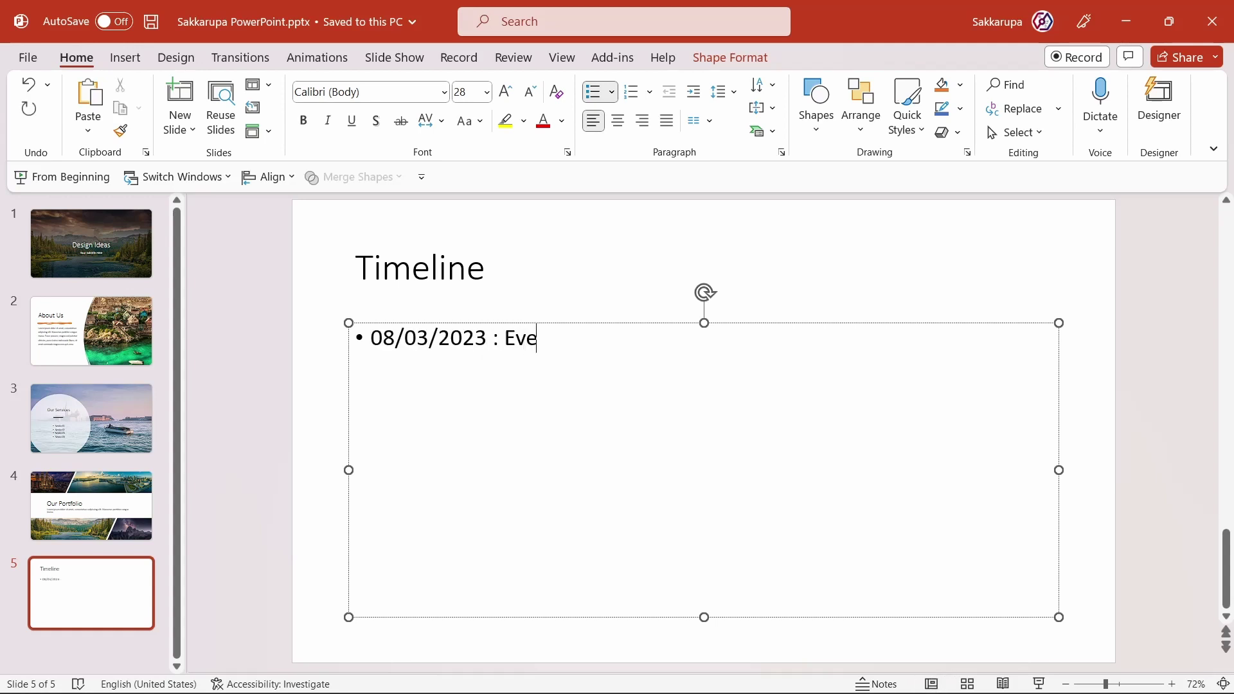
text(nt 1)
key(Return)
key(ctrl+v)
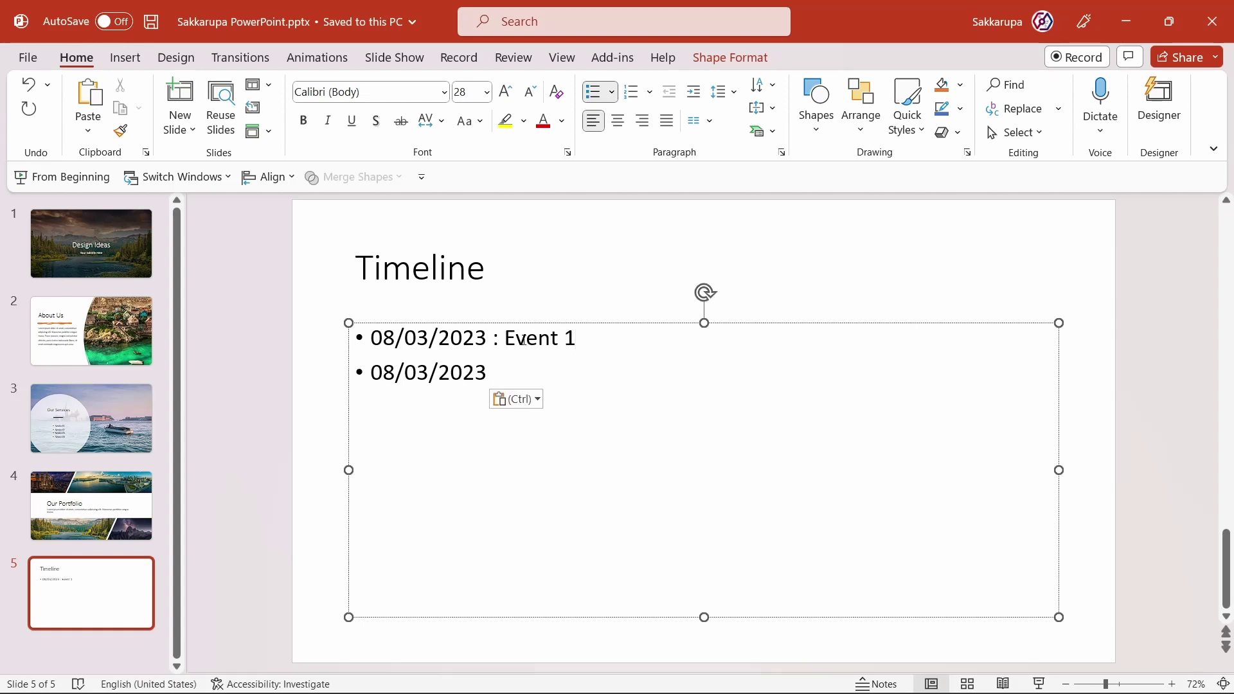
text( : Even)
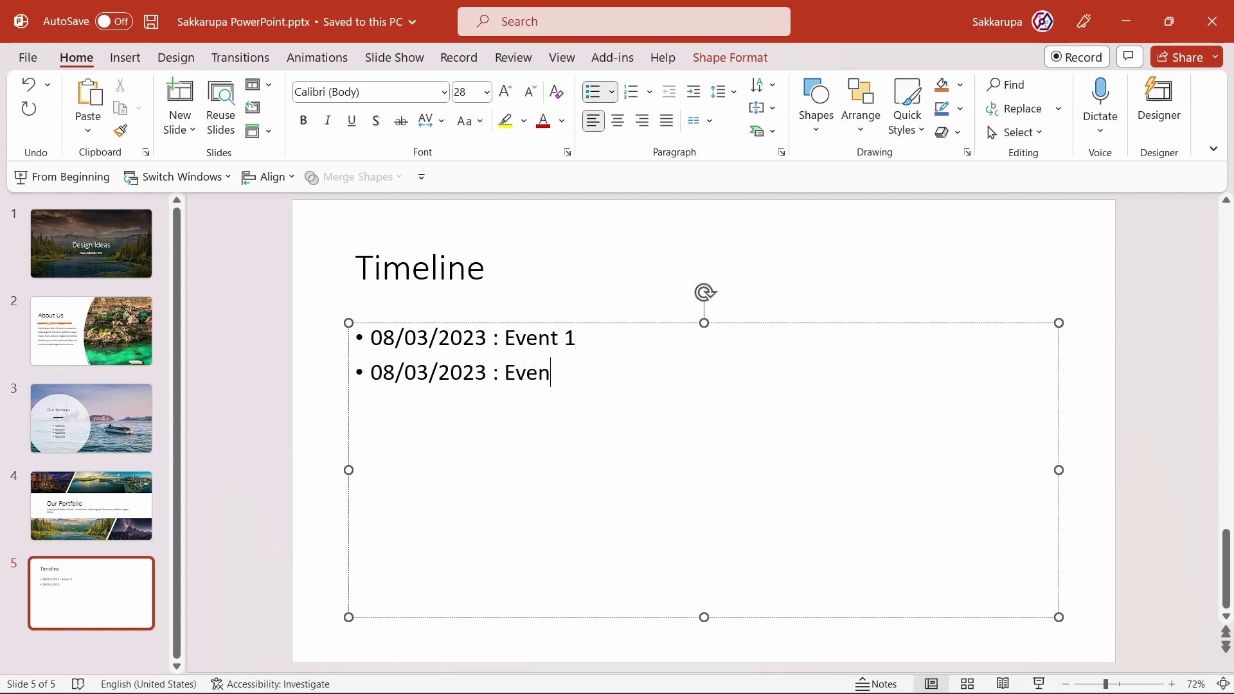
text(t 2)
Change the second date to 09/03/2023 and add third and fourth bullets with pasted dates.
click(389, 373)
key(Delete)
text(9)
key(End)
click(417, 372)
key(Return)
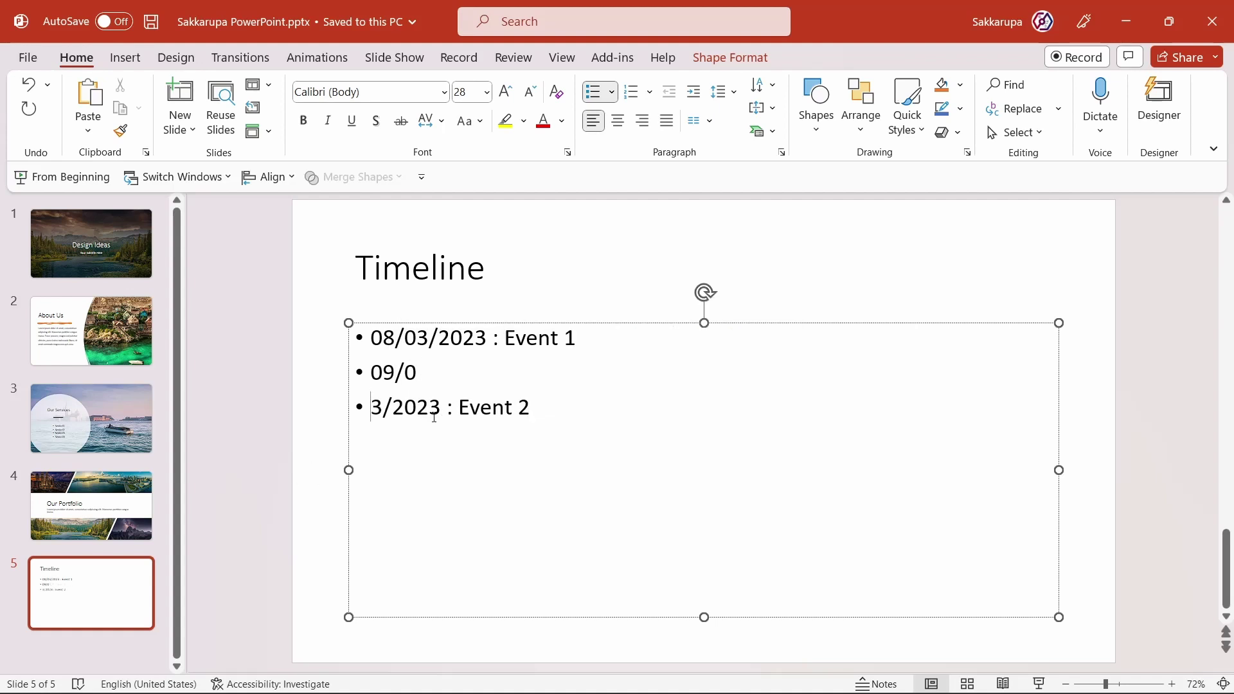
key(BackSpace)
key(ctrl+v)
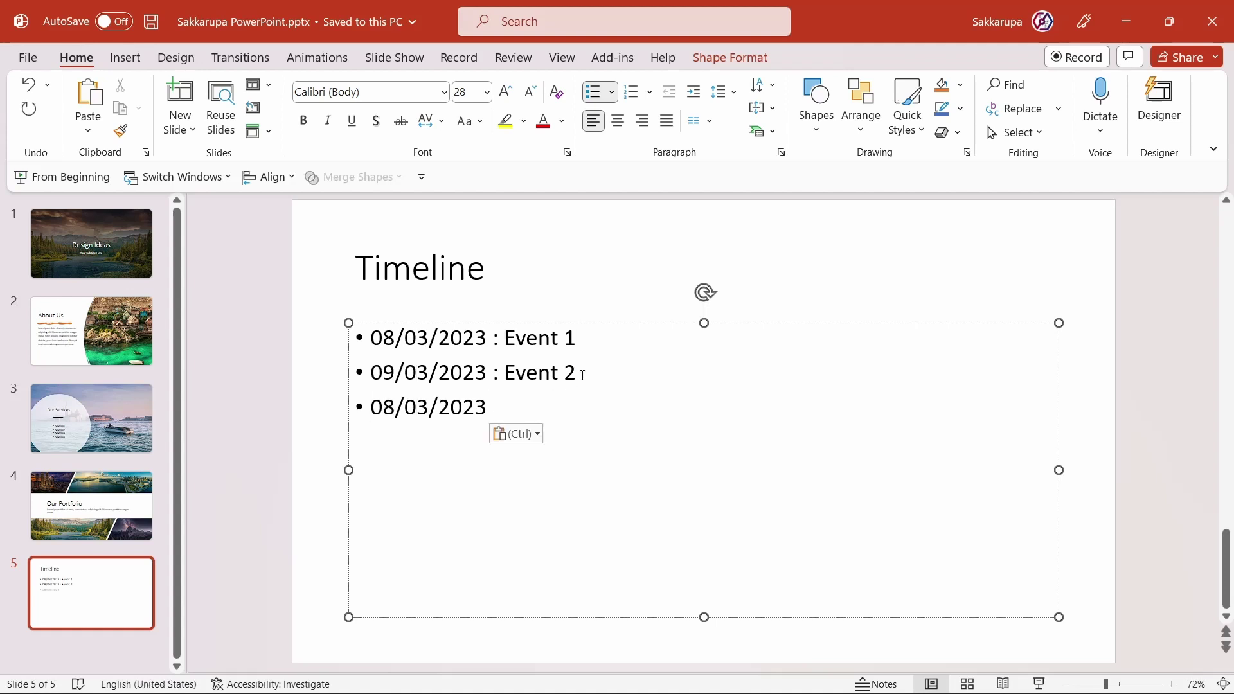
text( : Event 2)
key(Return)
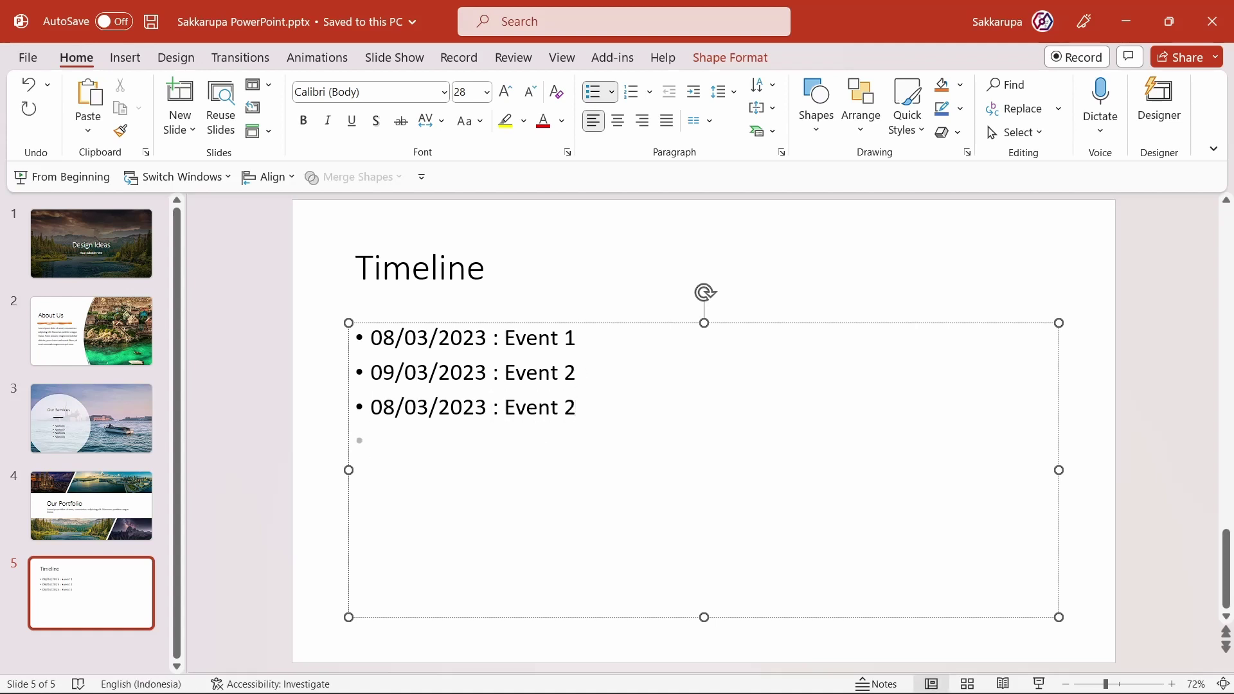
key(ctrl+v)
text(: Event)
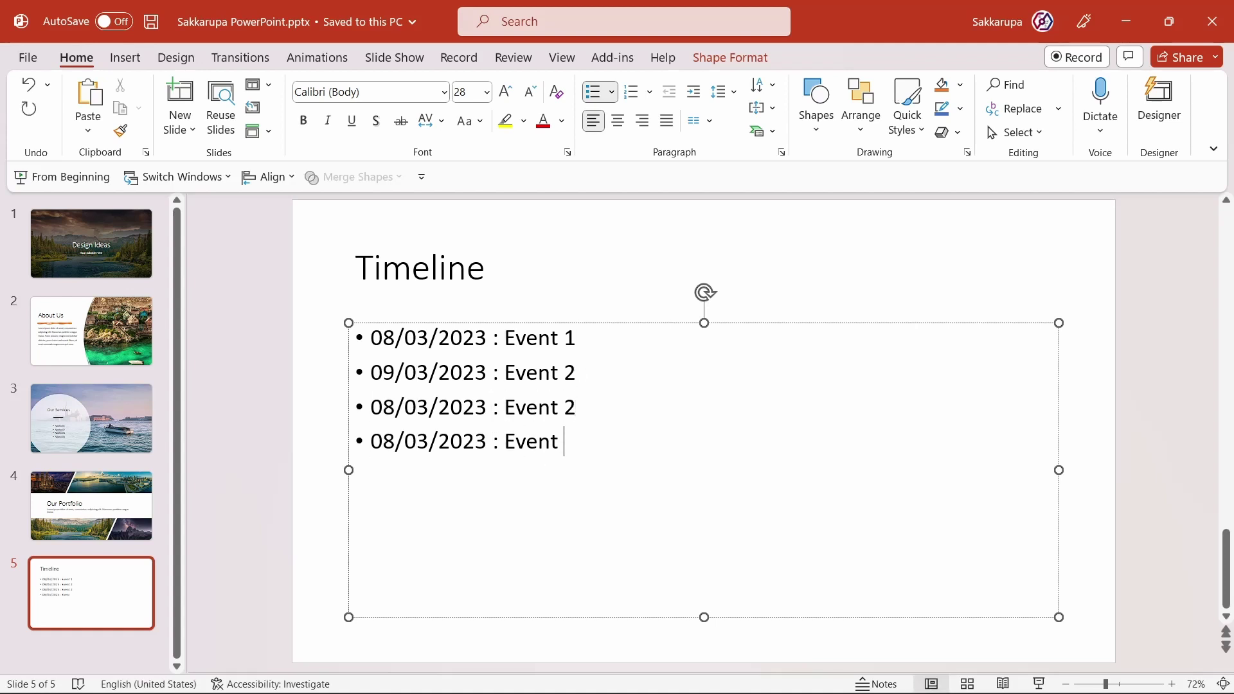
text( 4)
Correct the last bullets to '10/03/2023 : Event 3' and '11/03/2023 : Event 4'.
click(576, 407)
key(BackSpace)
text(3)
double_click(390, 407)
text(10)
double_click(380, 441)
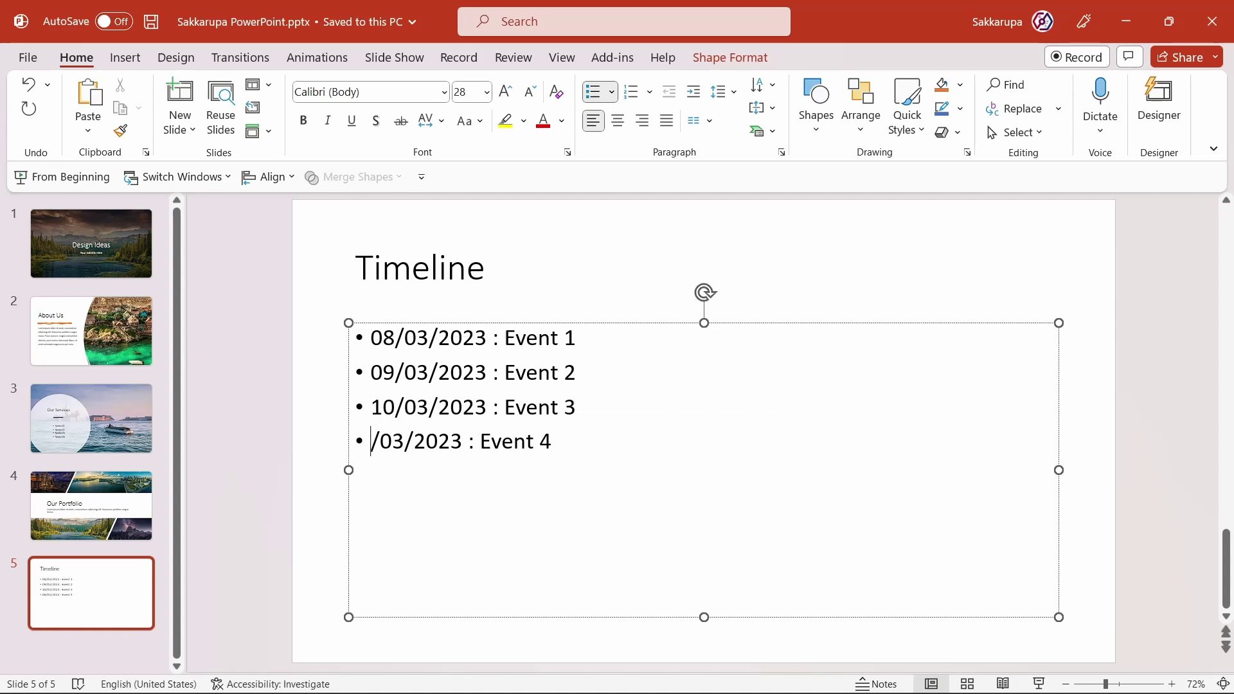
text(11)
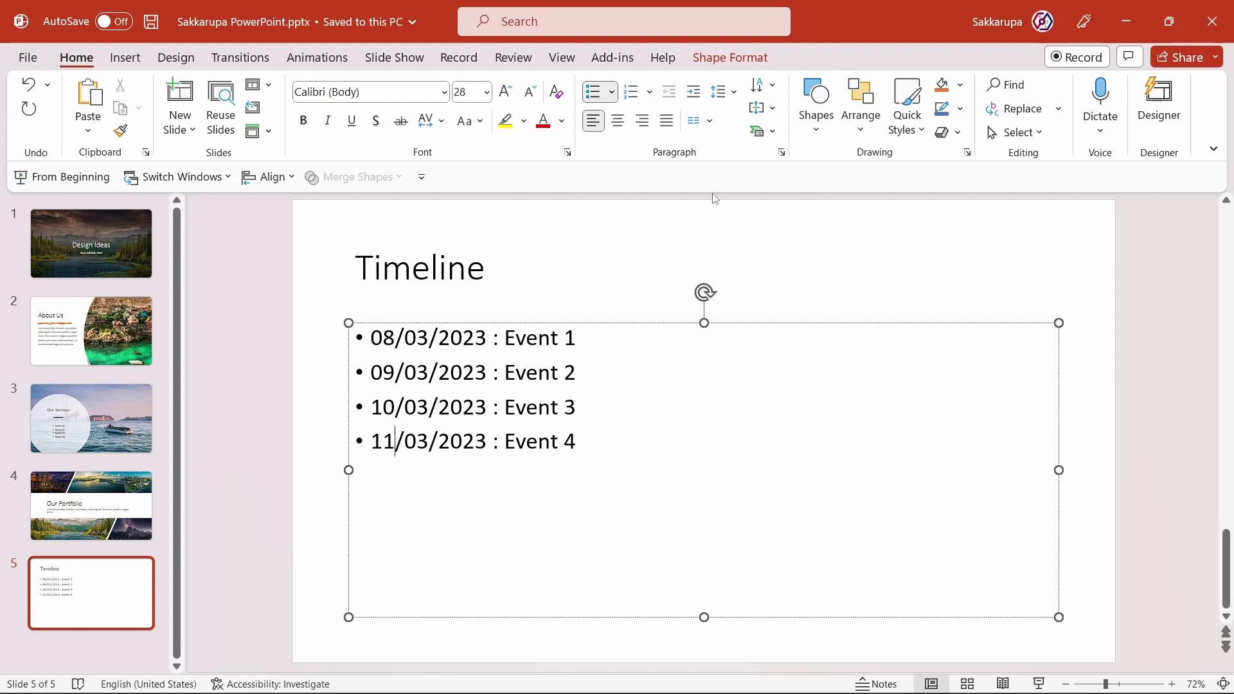
click(728, 216)
Preview Designer timeline ideas: blue event cards, orange icon row, and blue circled icons.
click(1178, 103)
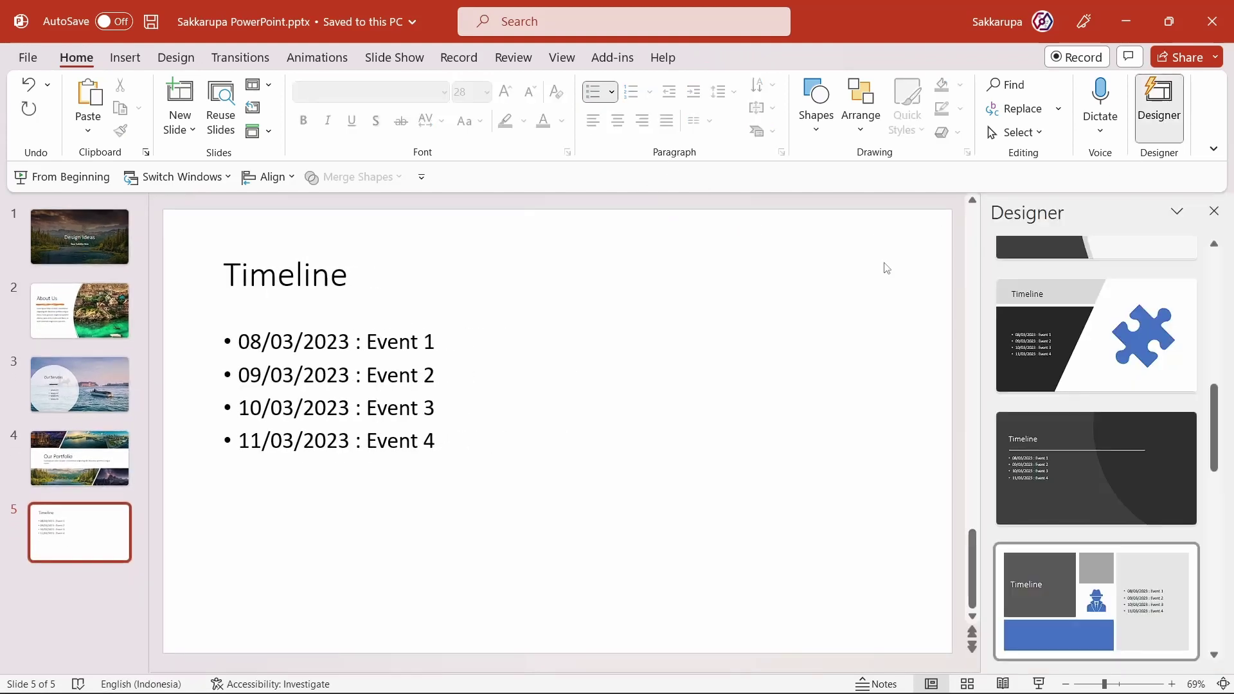
scroll(1035, 354, up, 2)
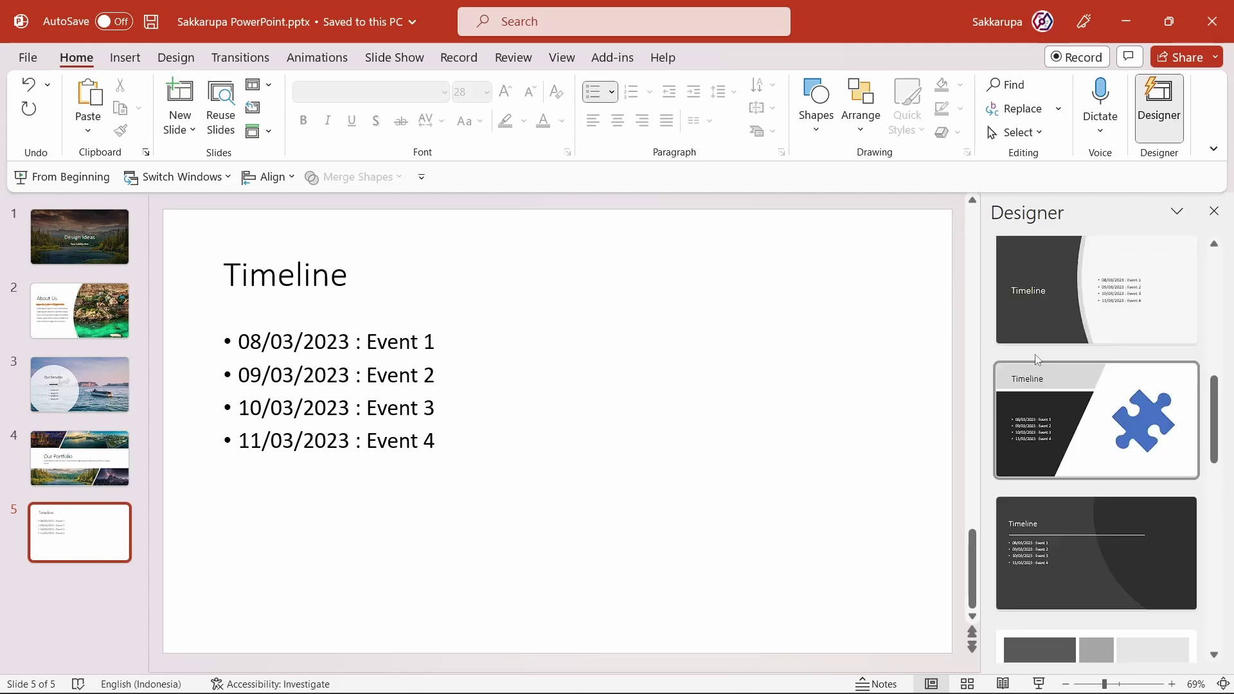
scroll(1035, 354, up, 2)
scroll(1035, 354, up, 2)
scroll(1035, 353, up, 2)
scroll(1038, 359, up, 1)
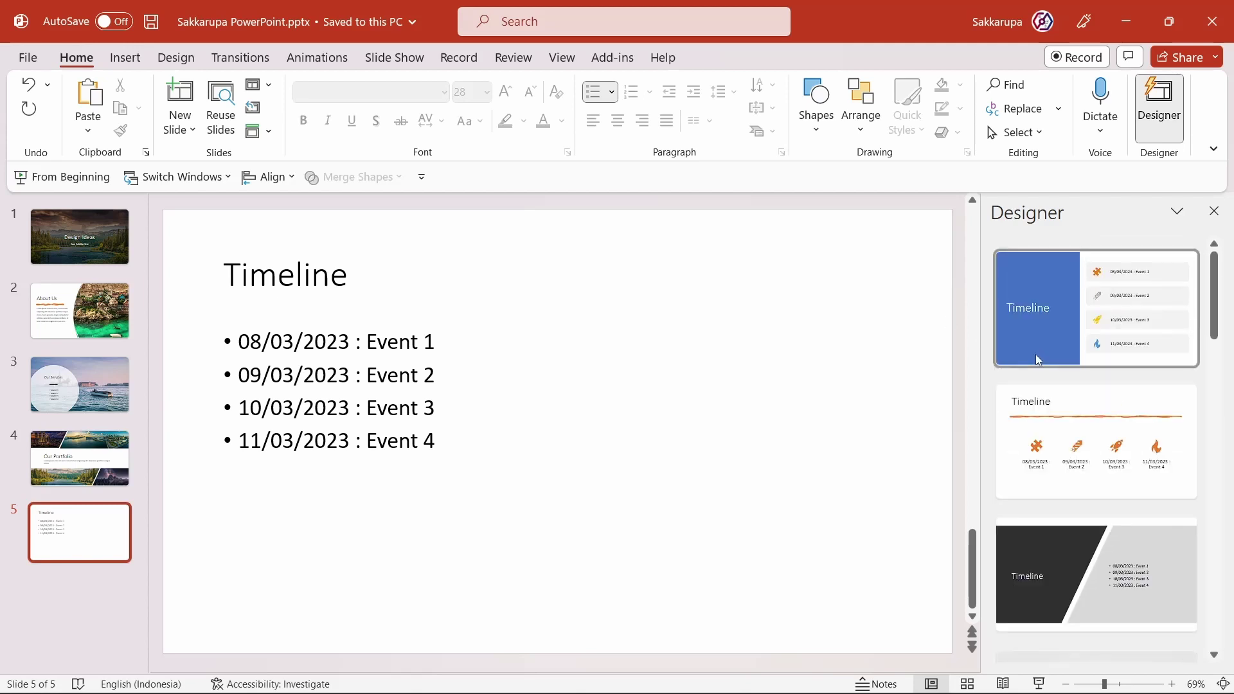
click(1061, 307)
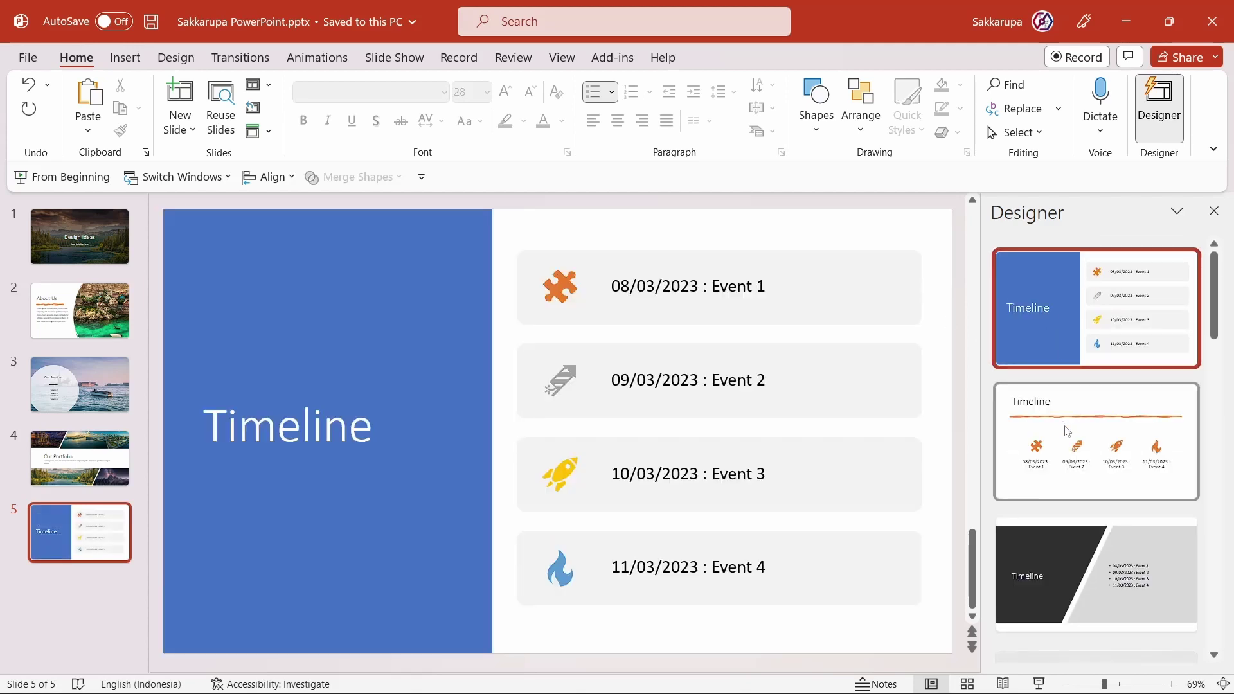
click(1068, 431)
scroll(1065, 427, down, 2)
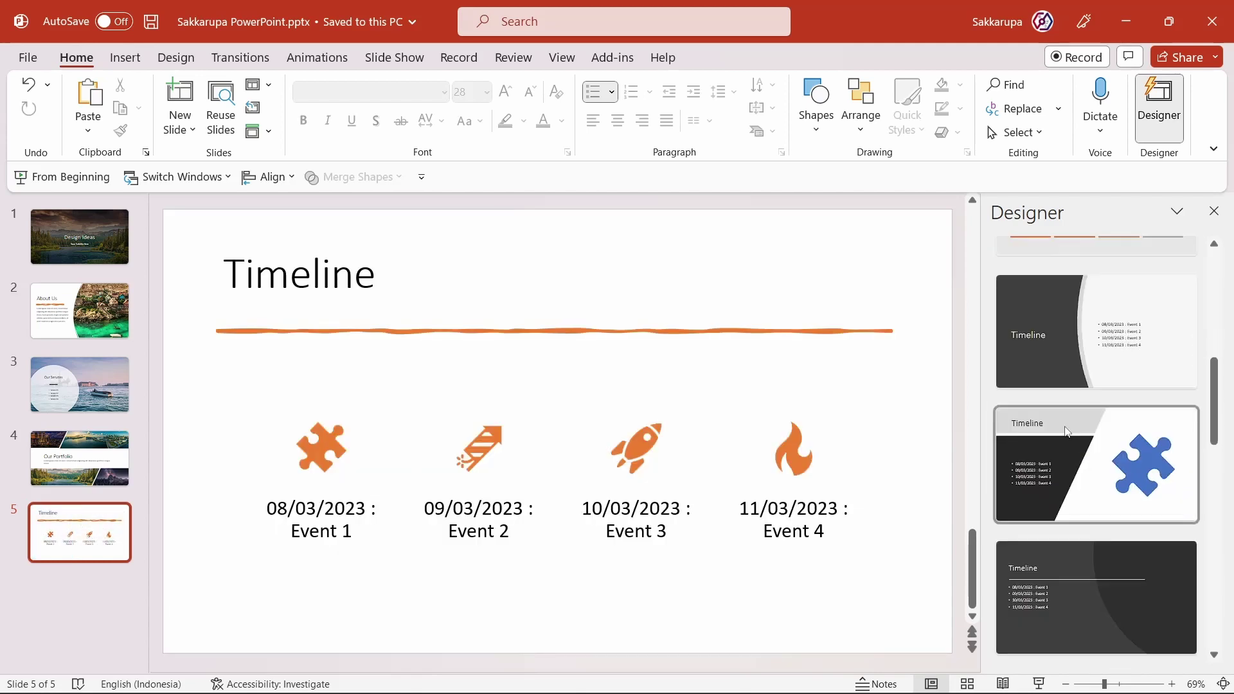
scroll(1066, 426, down, 2)
scroll(1065, 427, down, 2)
scroll(1065, 427, down, 2)
scroll(1066, 427, down, 2)
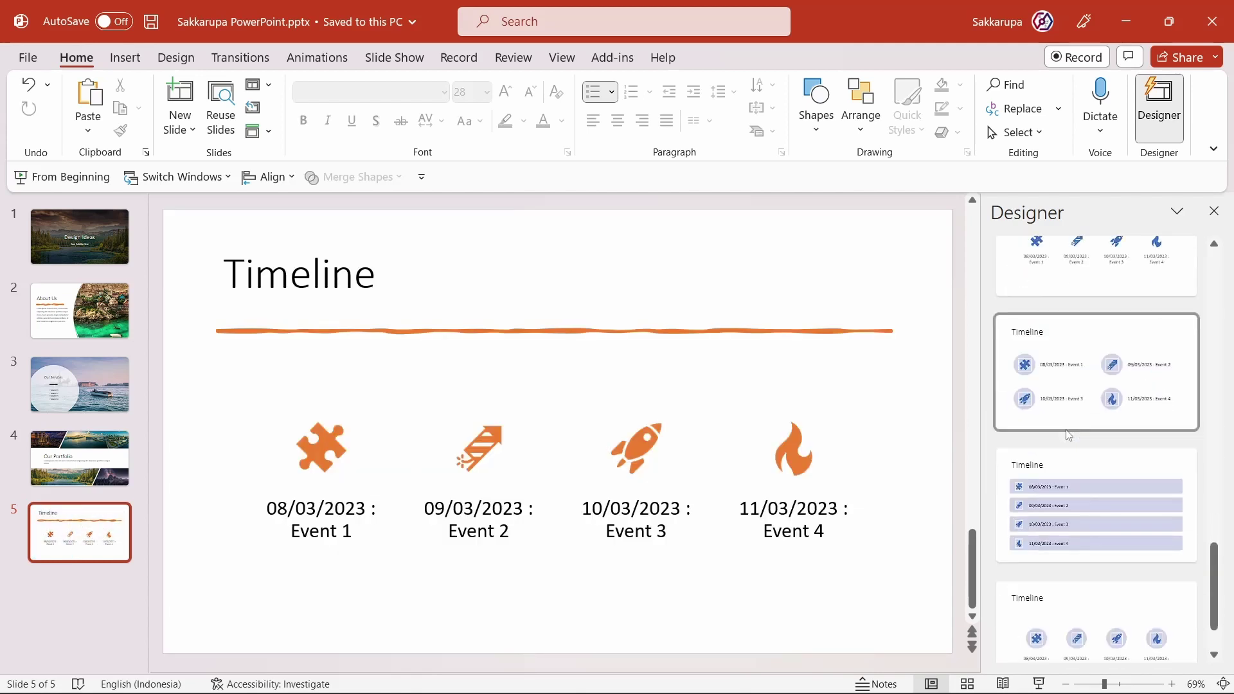
scroll(1067, 432, down, 2)
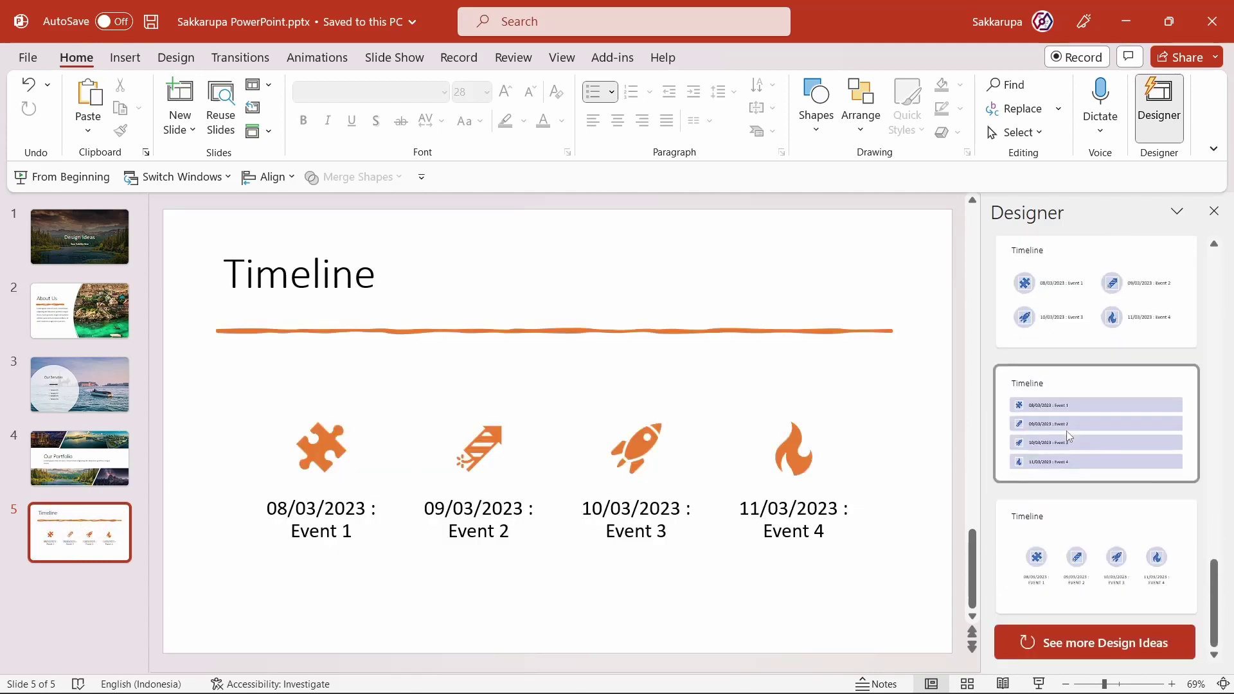
click(1086, 543)
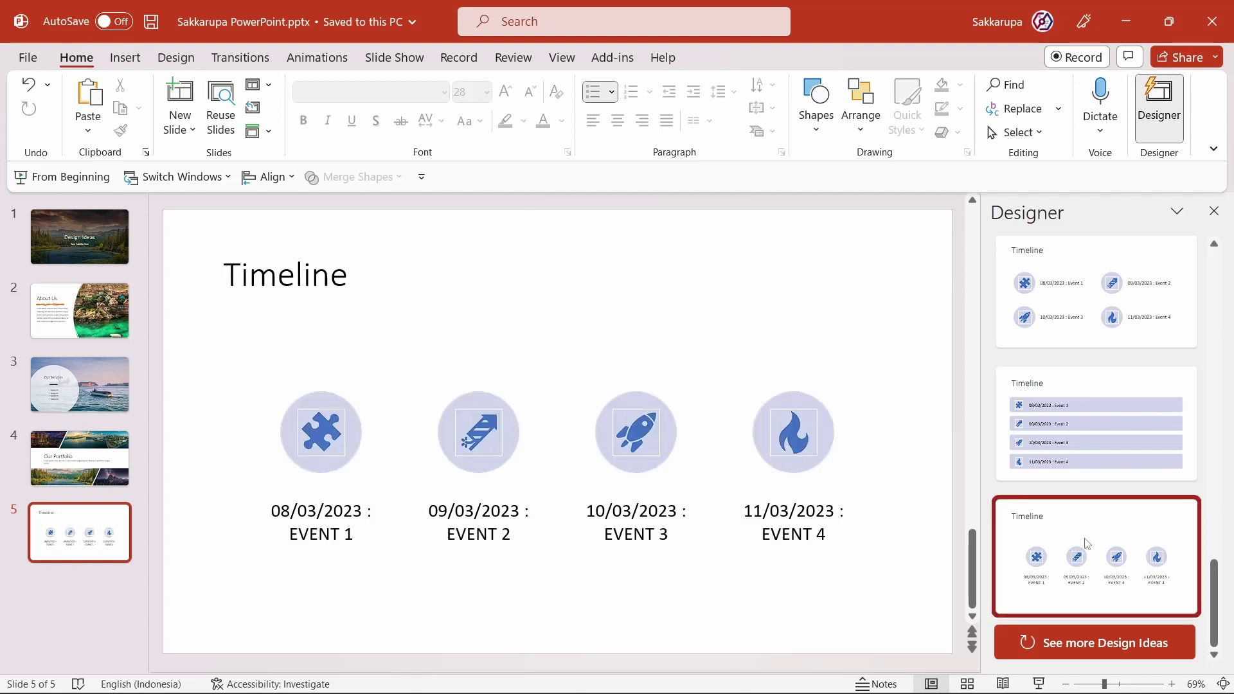
Load more design ideas, then undo the design to restore the plain bulleted list.
click(1105, 643)
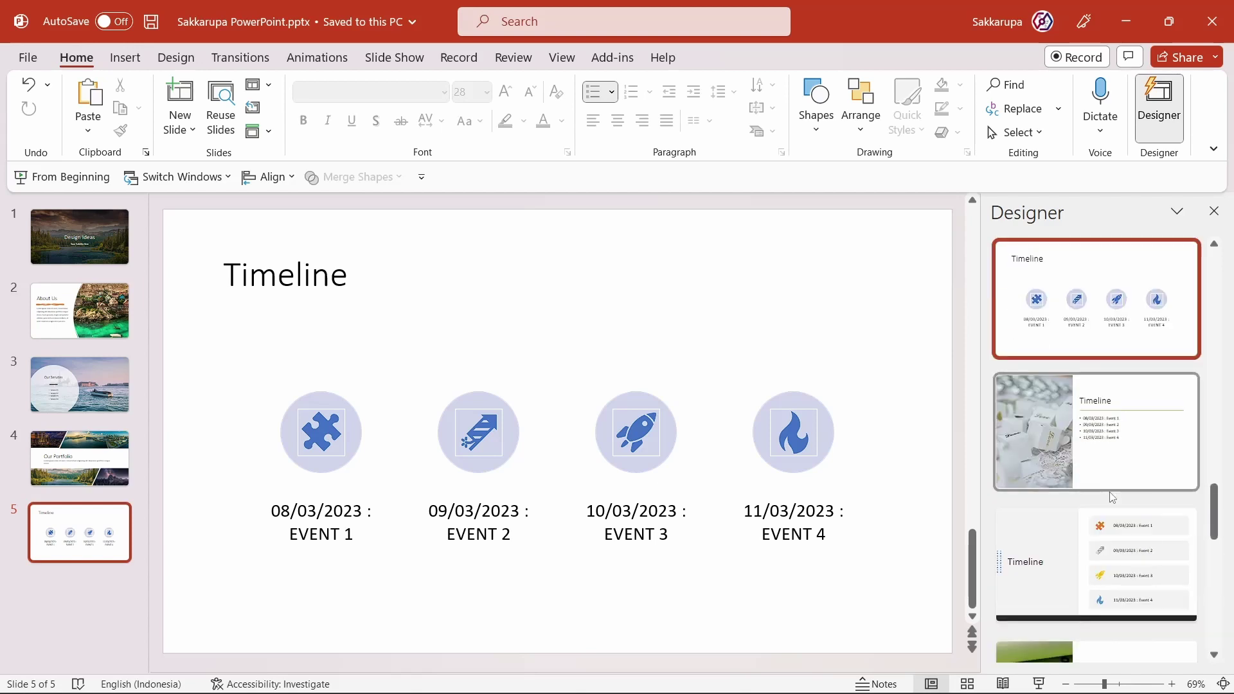
scroll(1112, 497, down, 2)
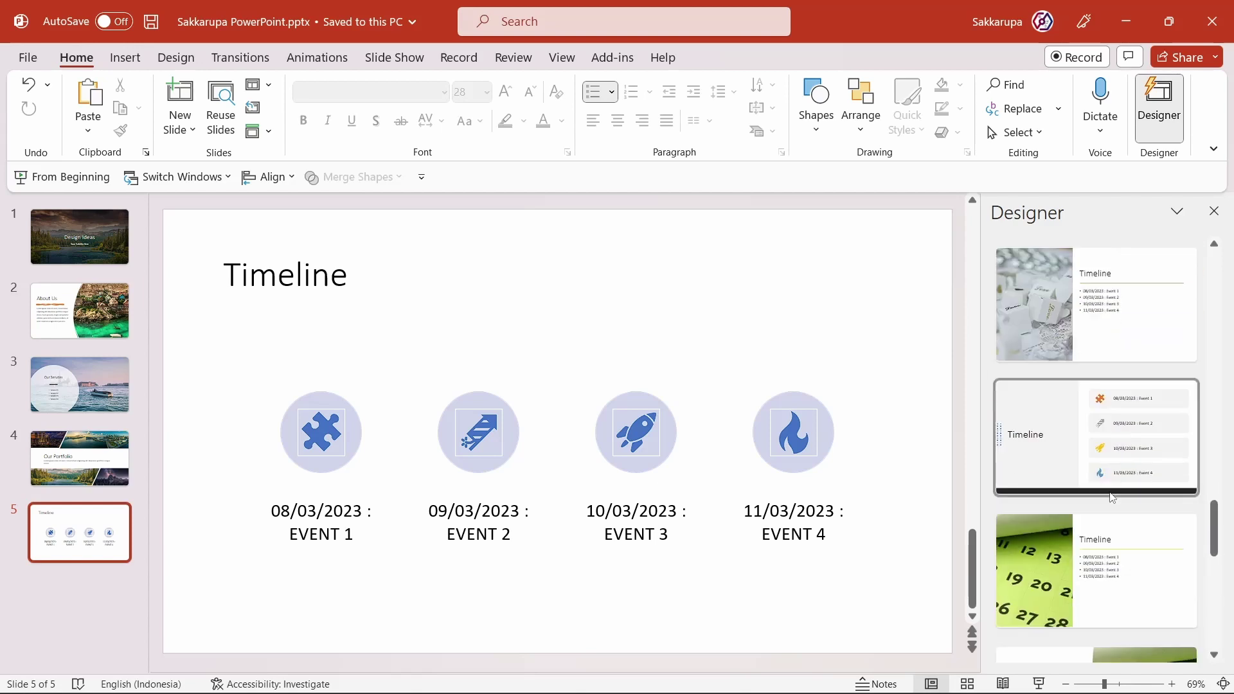
scroll(1111, 497, down, 4)
scroll(1111, 496, down, 2)
scroll(1111, 496, down, 3)
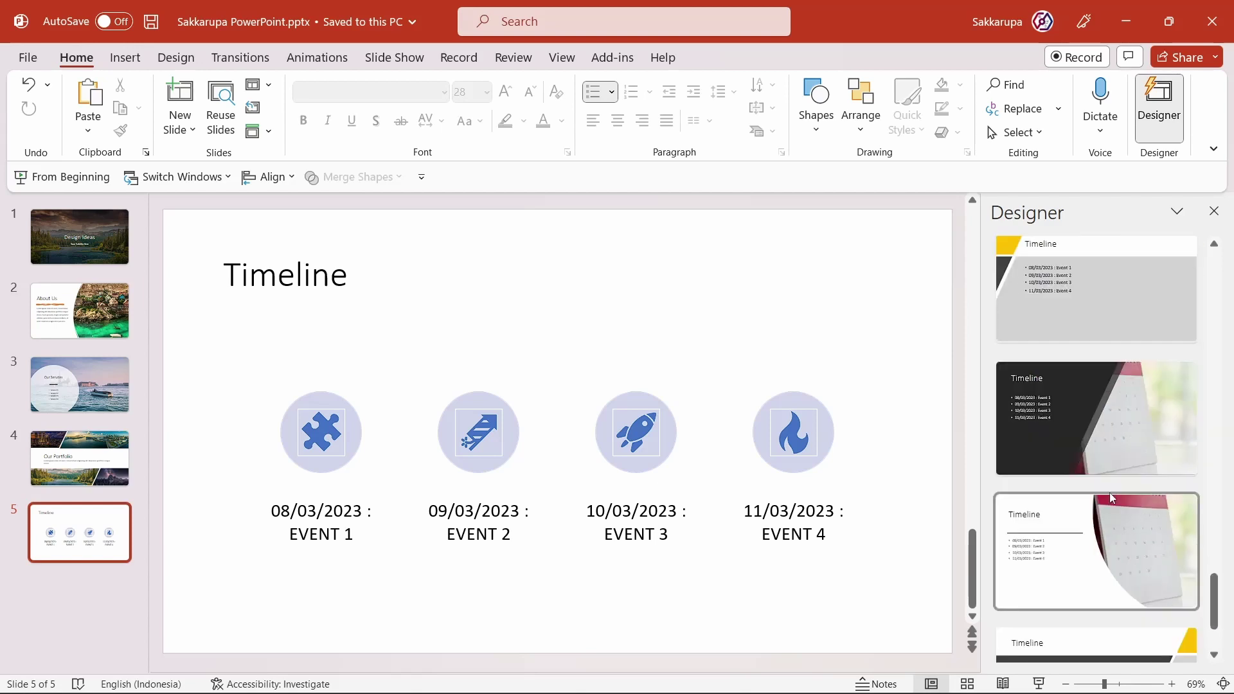
scroll(1109, 492, down, 2)
click(881, 380)
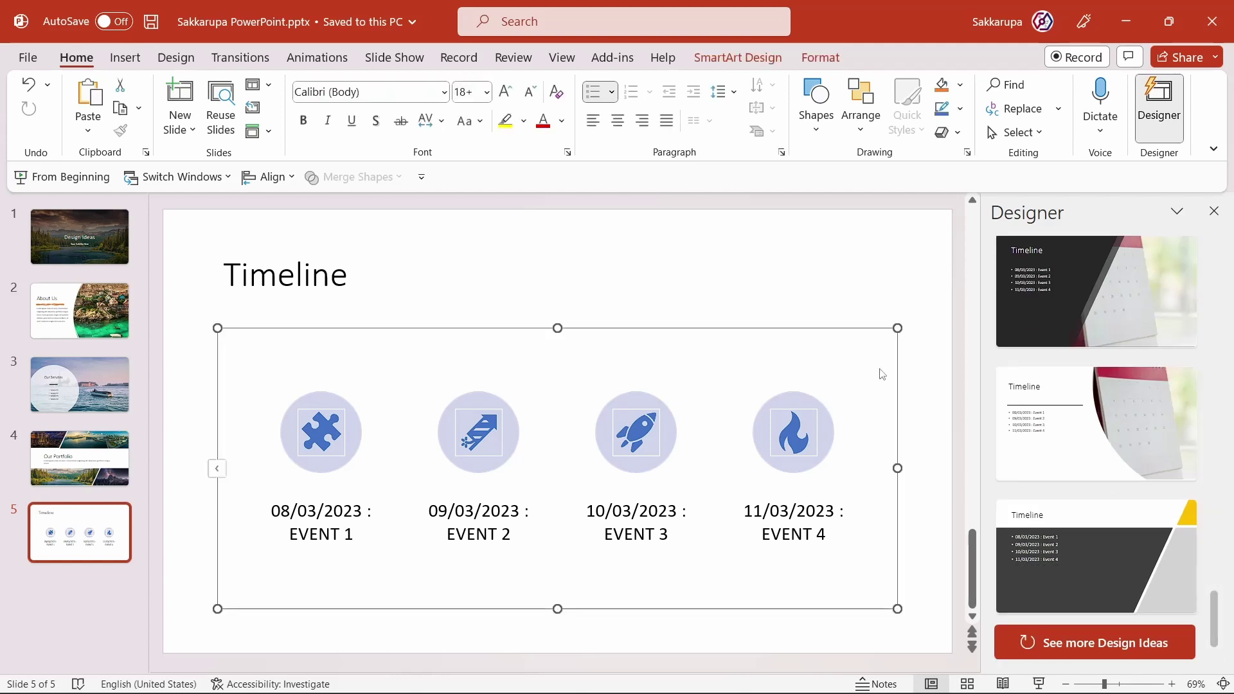
click(913, 371)
key(ctrl+z)
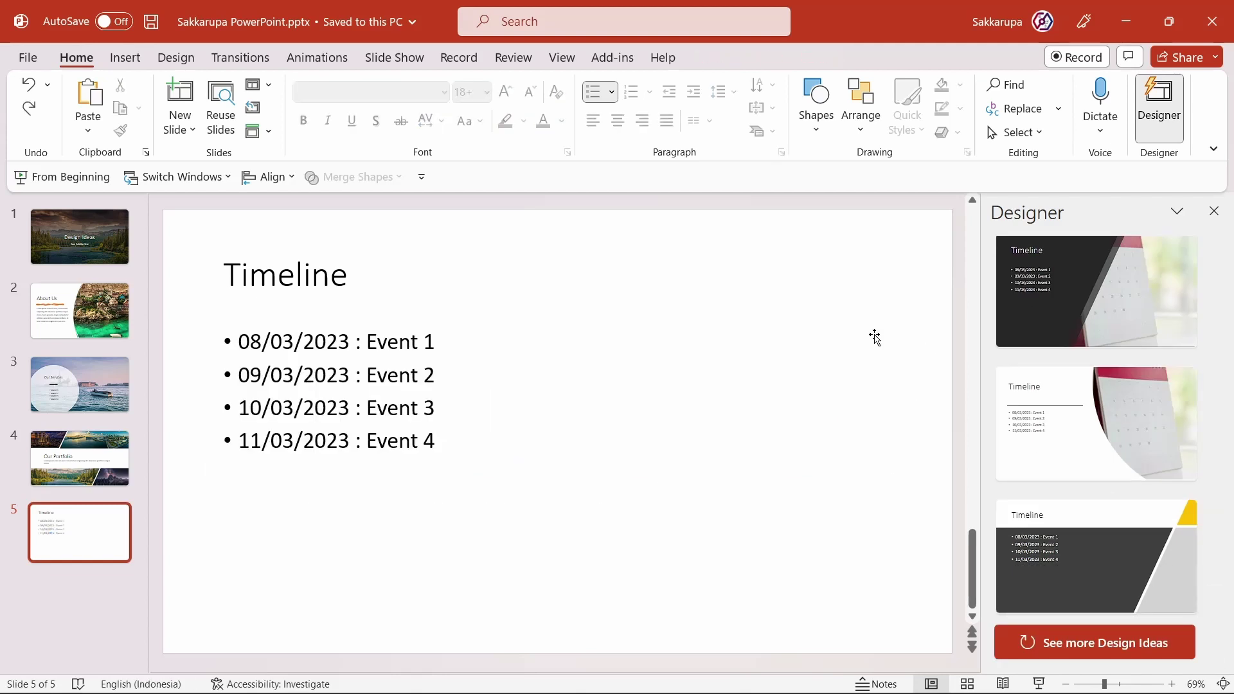
Close the design suggestions and replace the colon with a hyphen in all four event lines.
click(1214, 211)
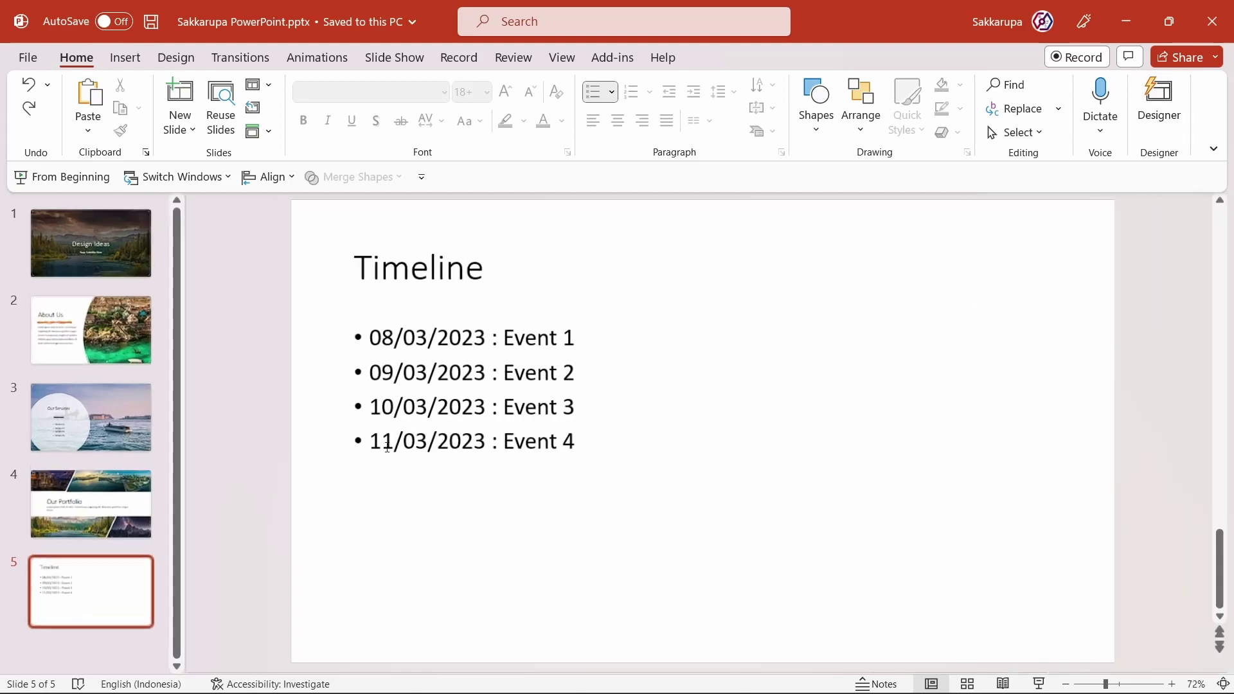
click(493, 343)
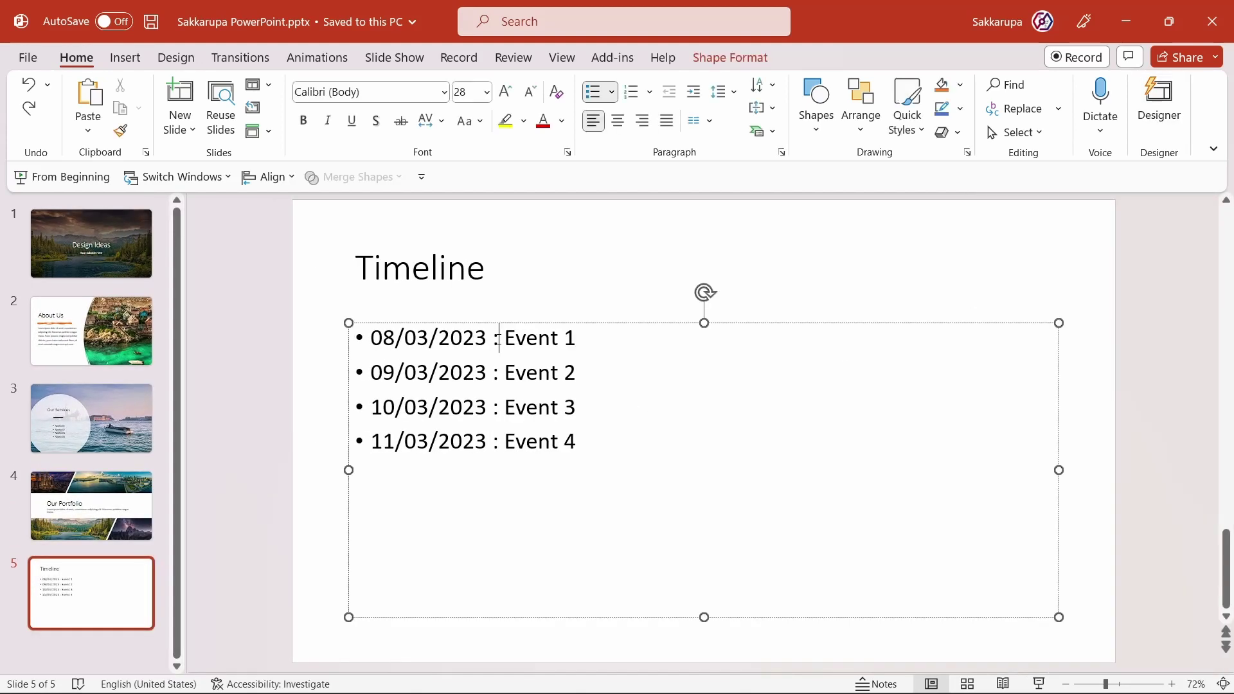
key(Delete)
text(-)
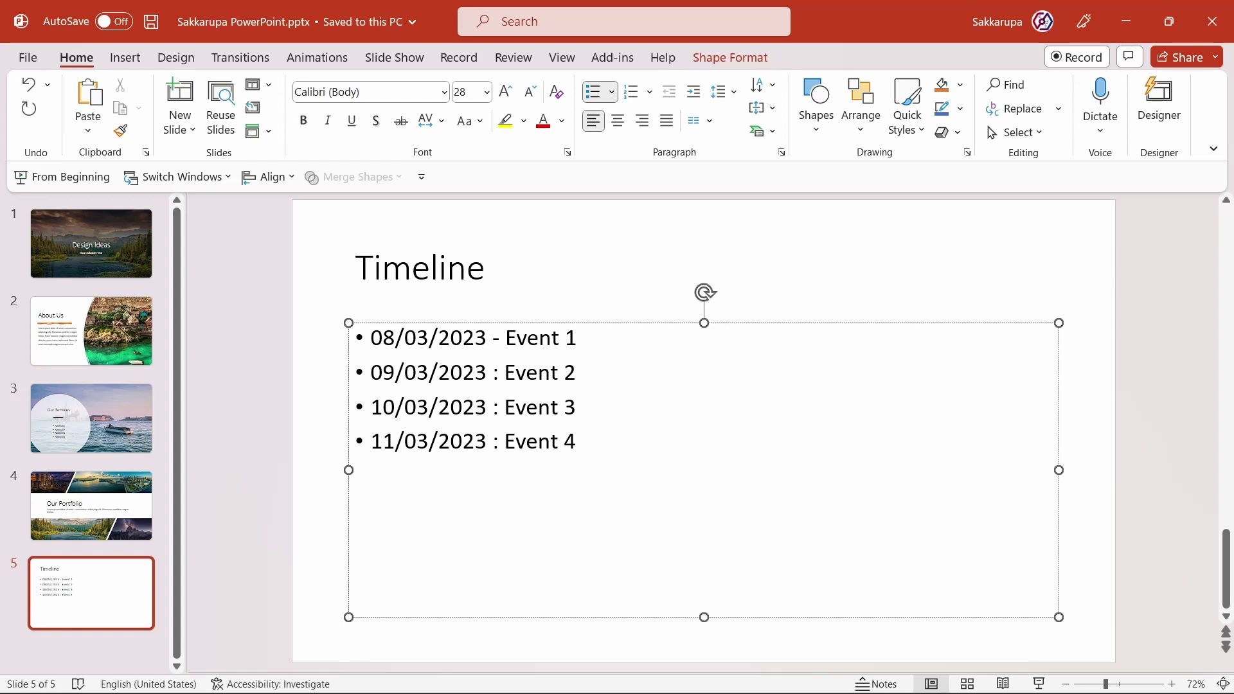
key(BackSpace)
text(-)
key(Down)
key(BackSpace)
text(-)
key(Down)
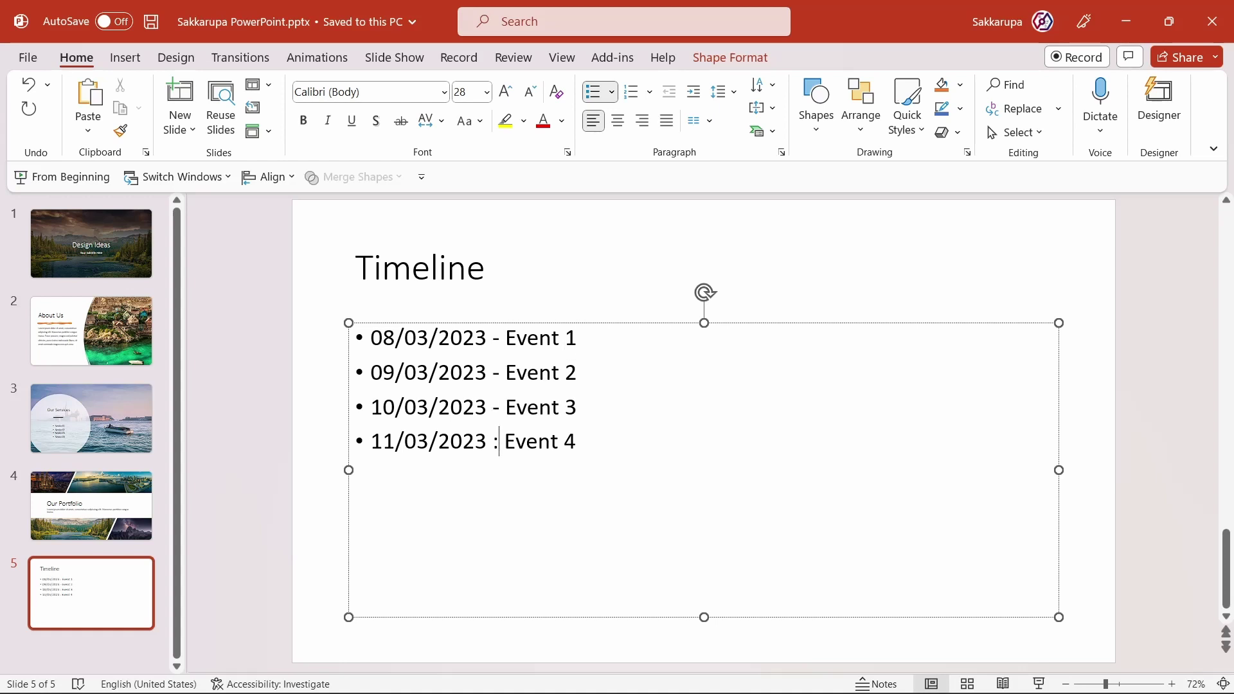
key(BackSpace)
text(-)
click(641, 256)
click(1197, 248)
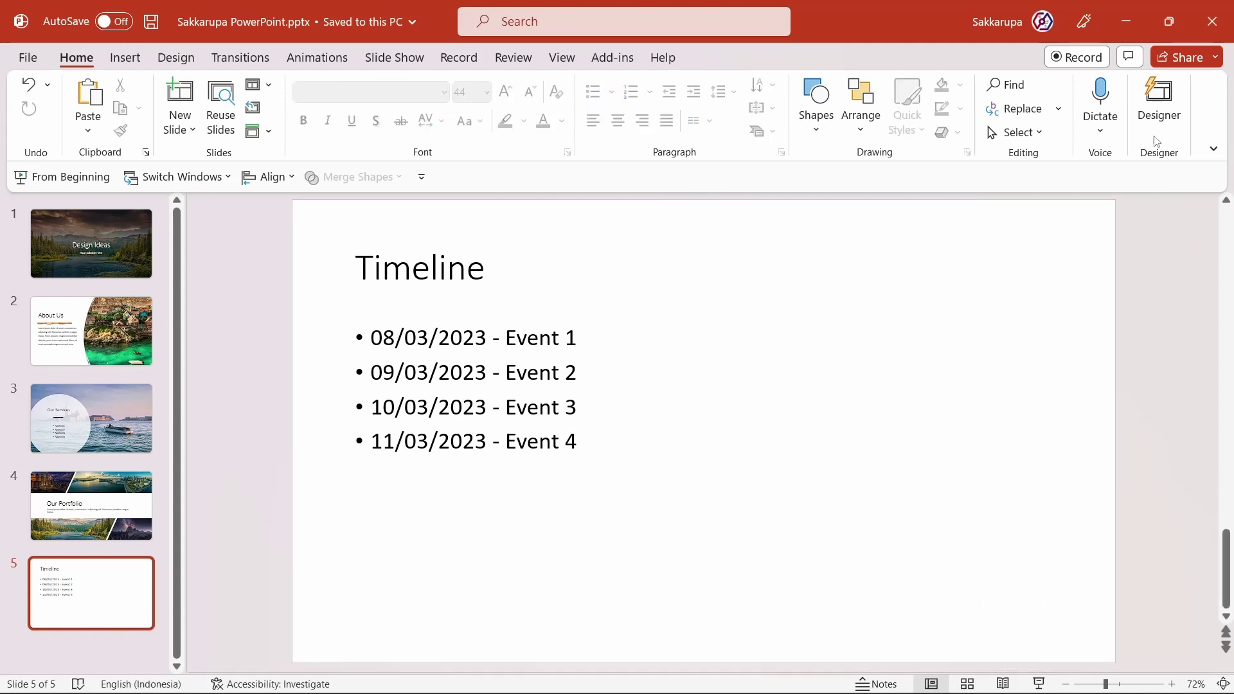
Preview the dark-banner pin and coloured-box timeline designs from Designer.
click(1159, 106)
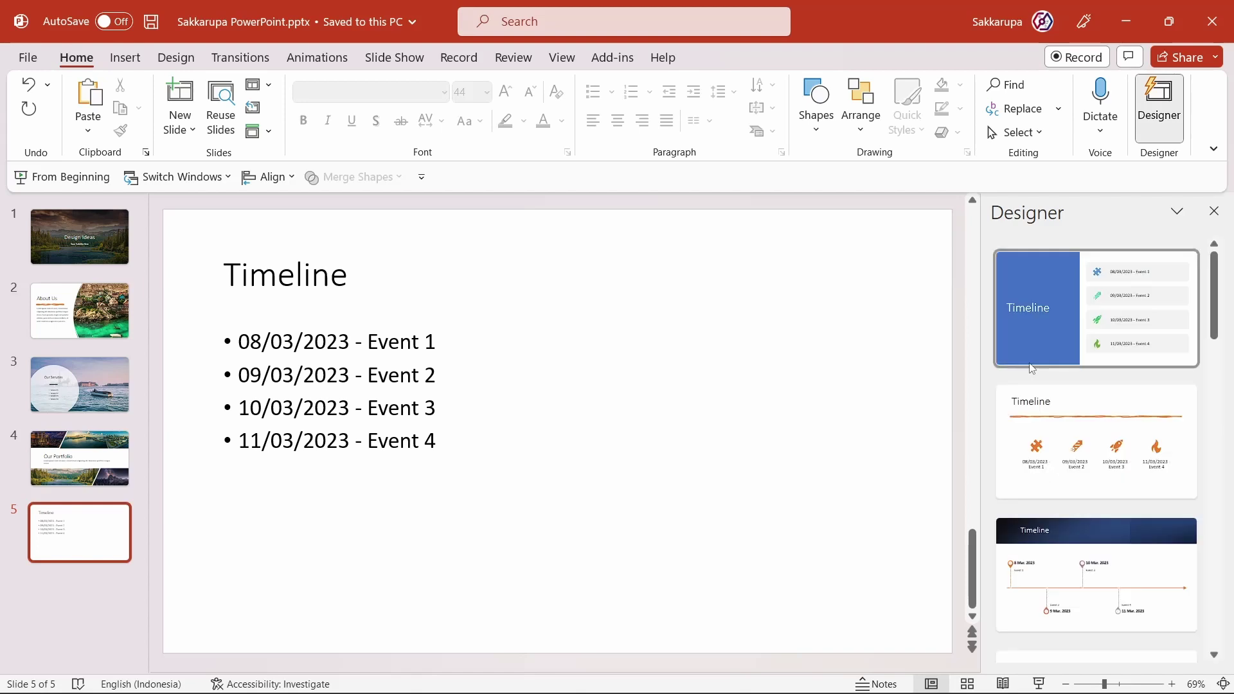
scroll(1032, 368, down, 3)
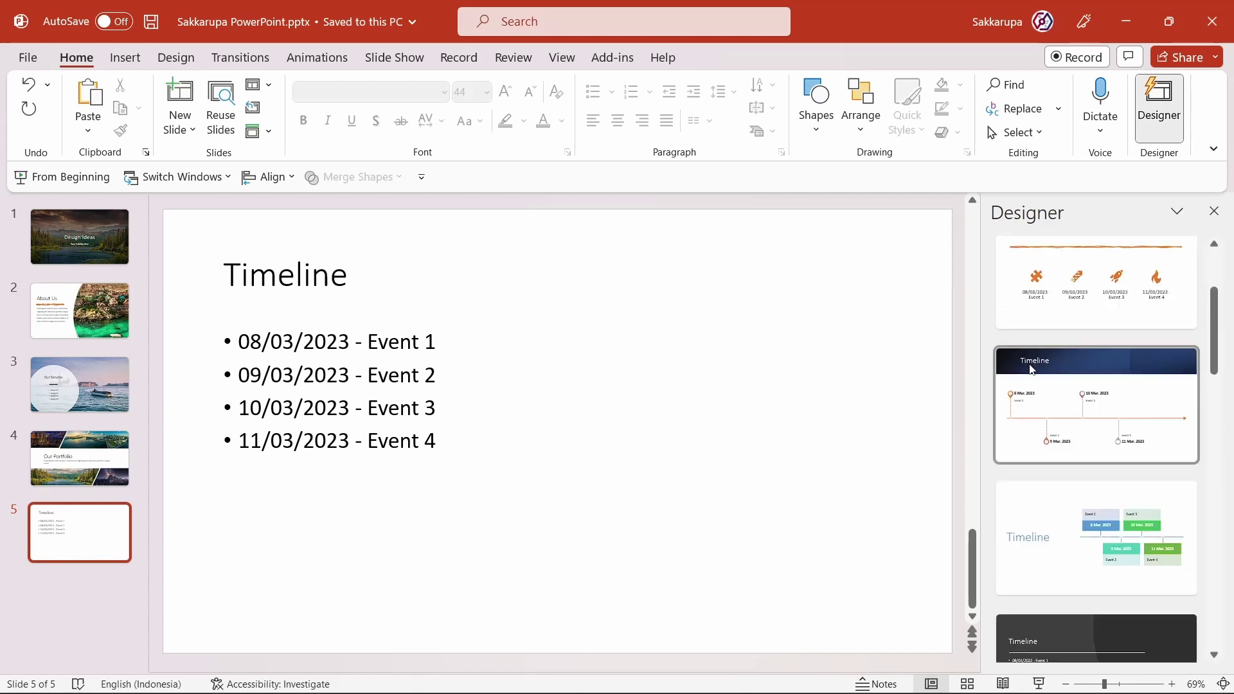
click(1060, 415)
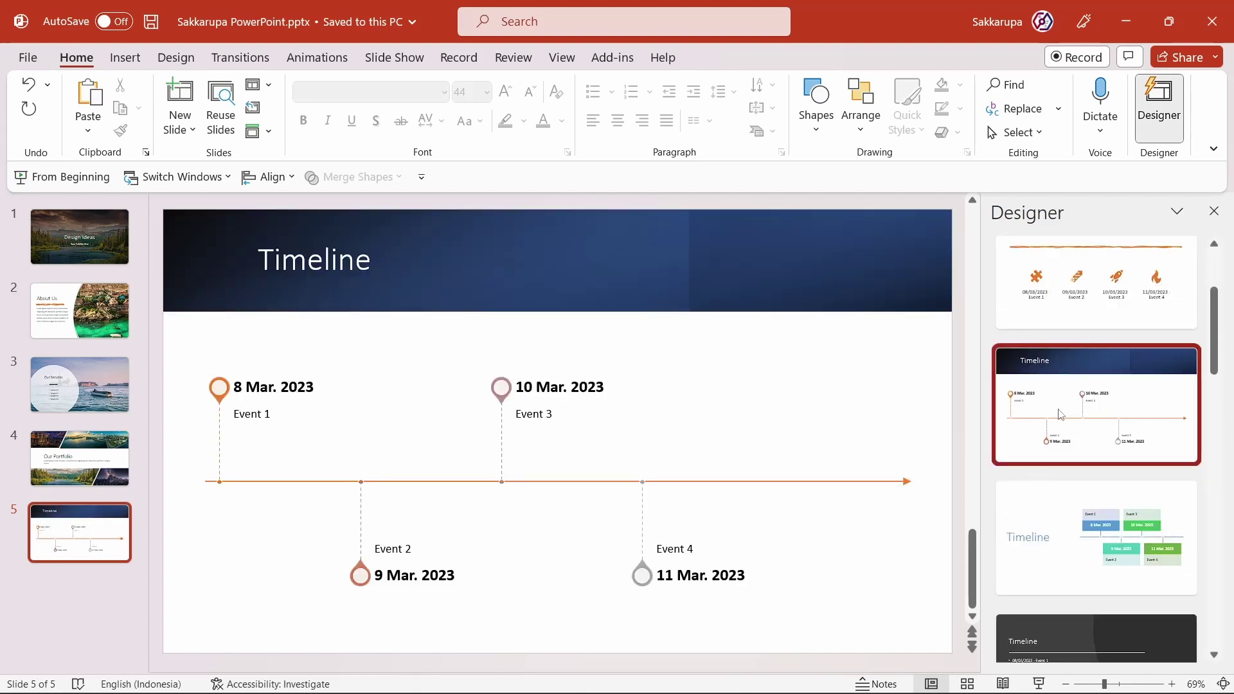
scroll(1060, 414, down, 2)
click(1088, 455)
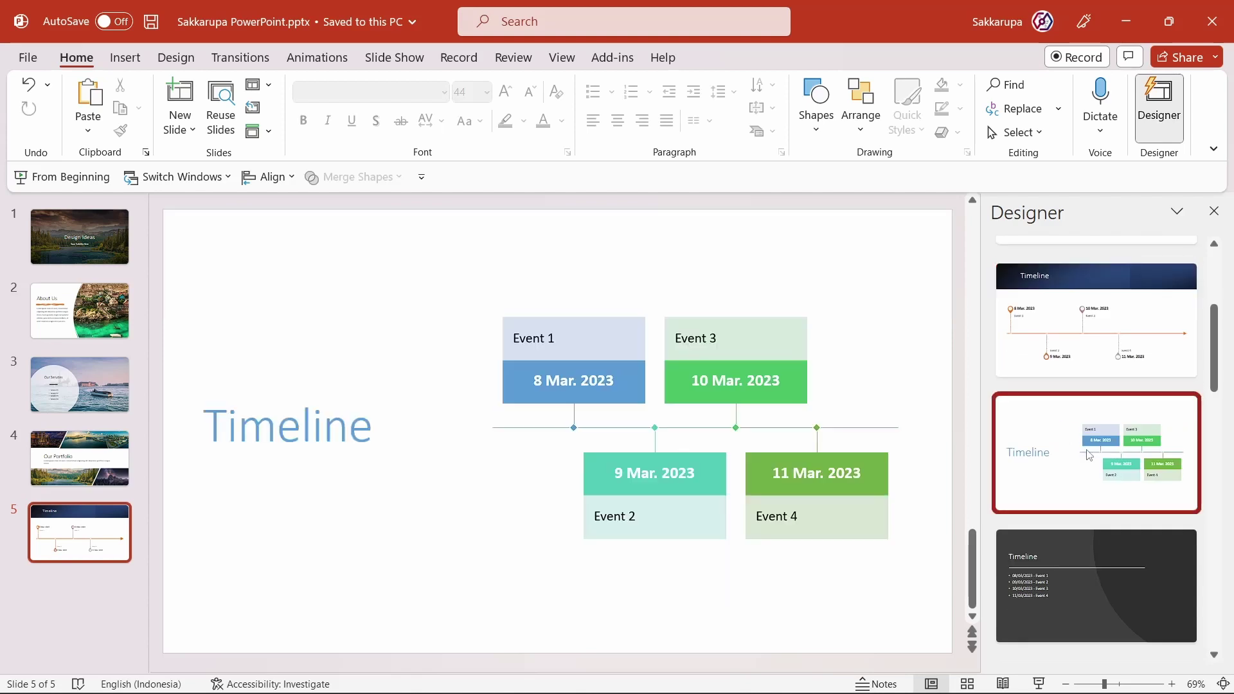
click(1094, 323)
scroll(1093, 323, down, 3)
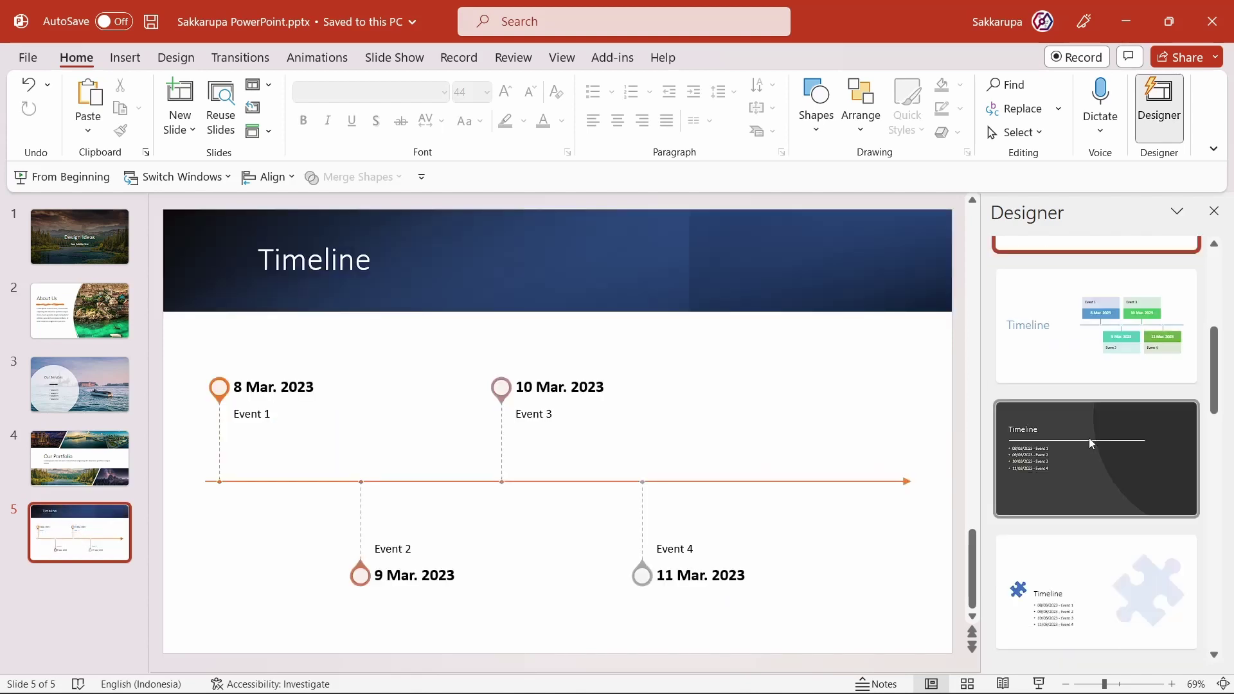
scroll(1092, 360, down, 3)
scroll(1091, 418, down, 3)
scroll(1090, 442, down, 2)
scroll(1089, 443, down, 4)
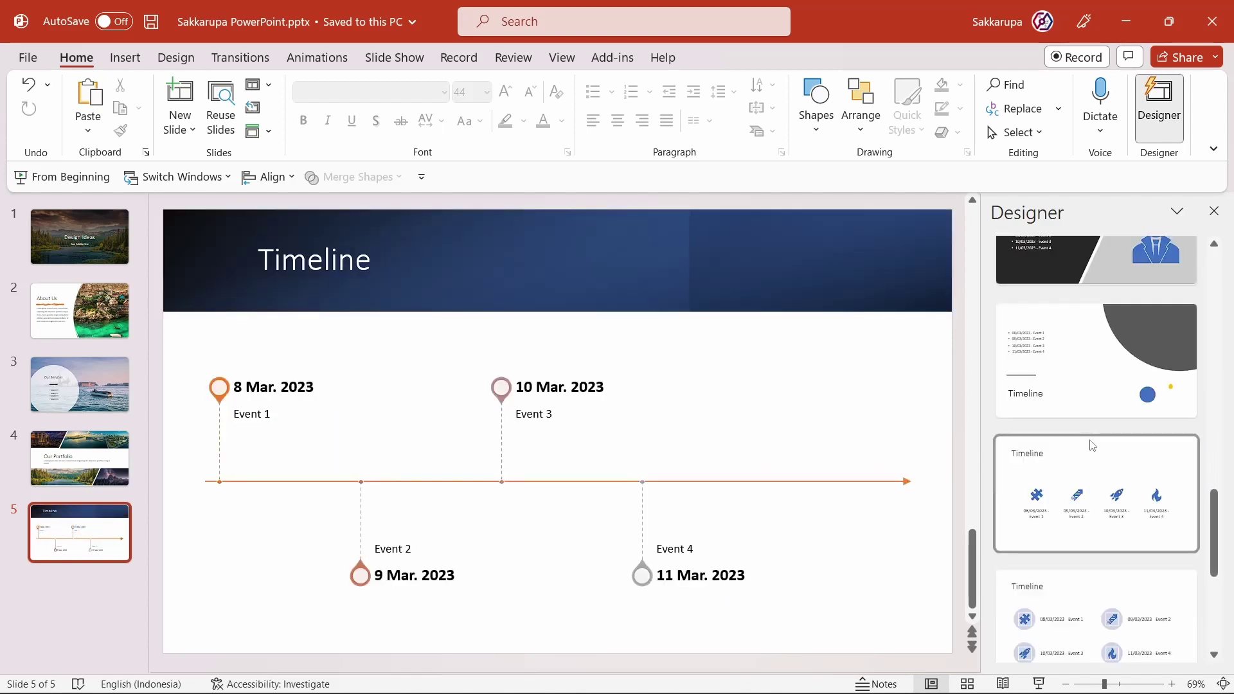
scroll(1092, 445, up, 2)
scroll(1092, 444, up, 2)
scroll(1092, 444, up, 2)
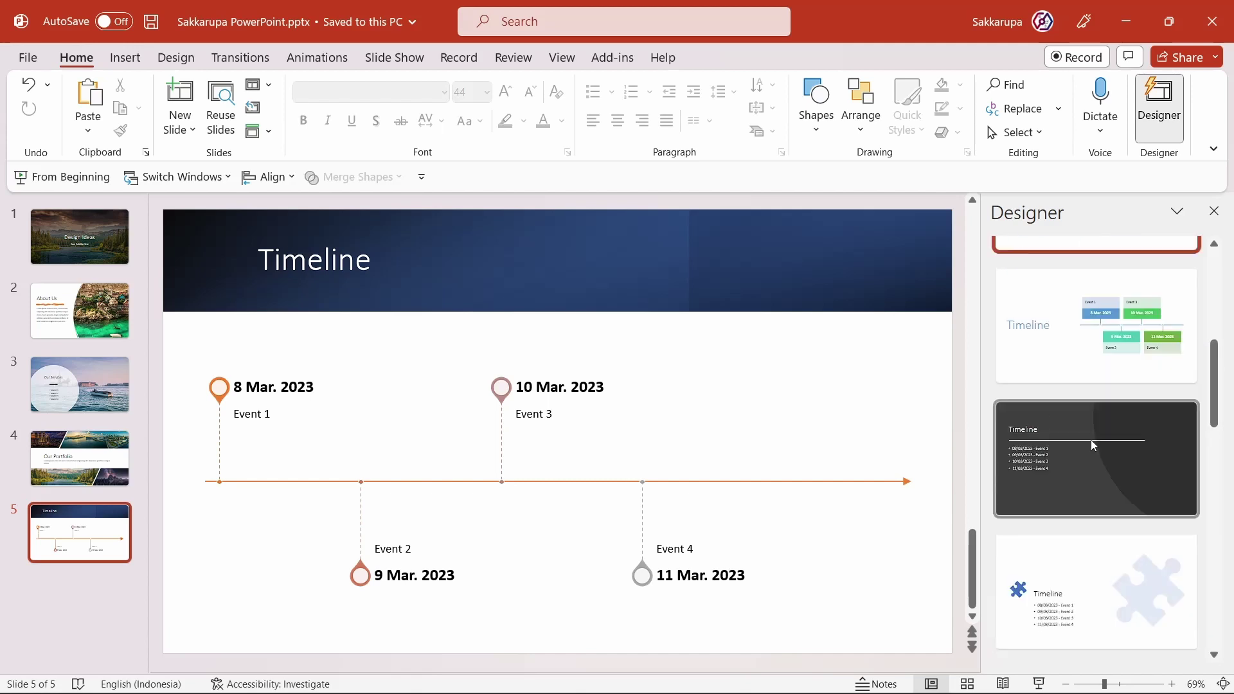
scroll(1094, 446, up, 2)
scroll(1093, 445, up, 2)
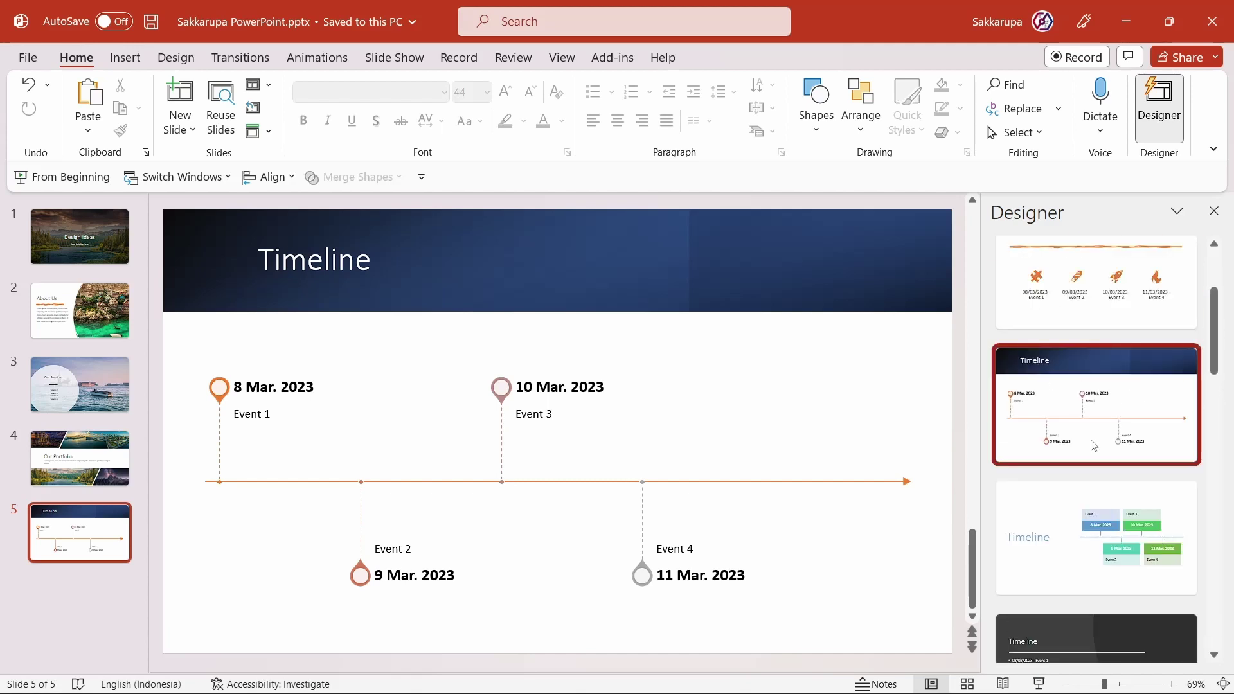
scroll(1129, 455, up, 2)
Try the orange icon timeline, then settle on the coloured-box timeline design.
click(1119, 362)
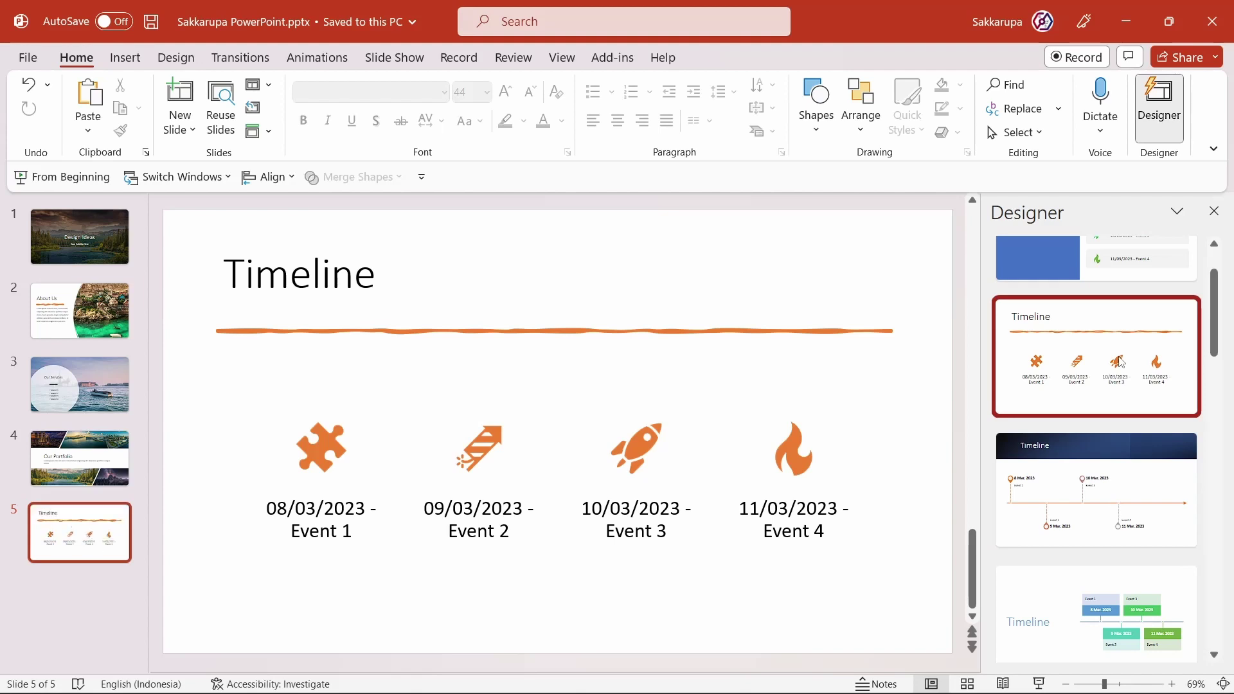
scroll(1118, 361, down, 2)
click(1125, 477)
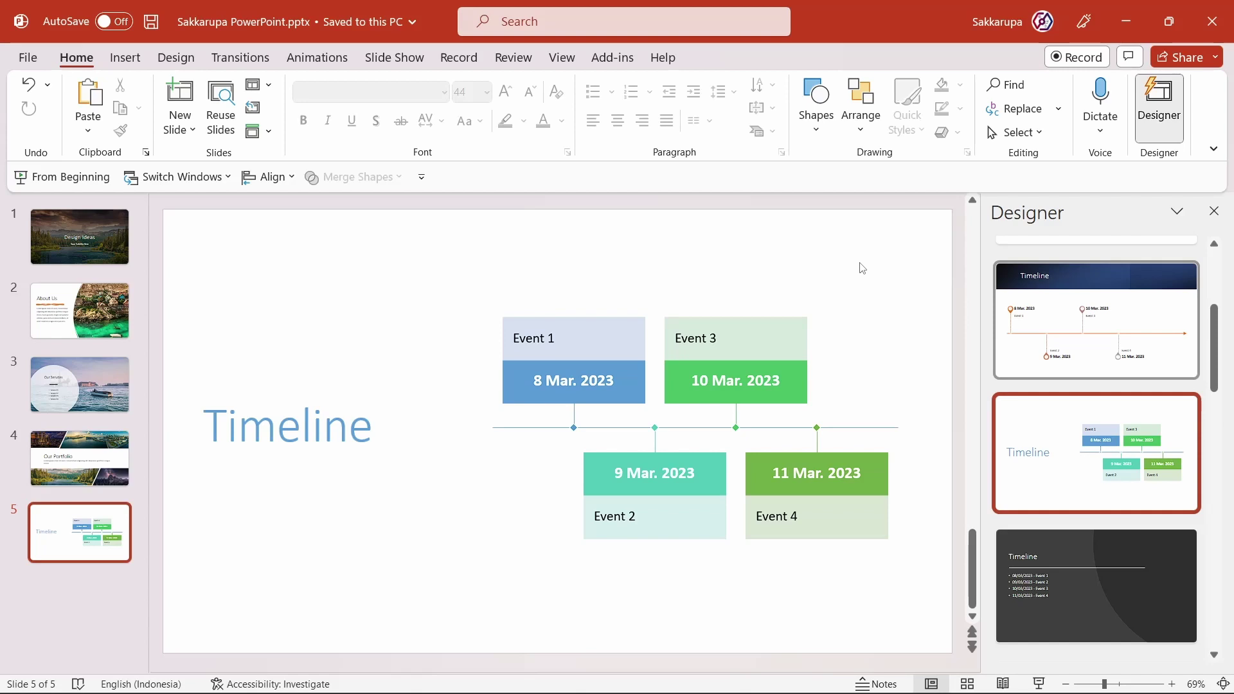
scroll(1084, 459, down, 3)
scroll(1085, 459, down, 3)
scroll(1084, 459, down, 2)
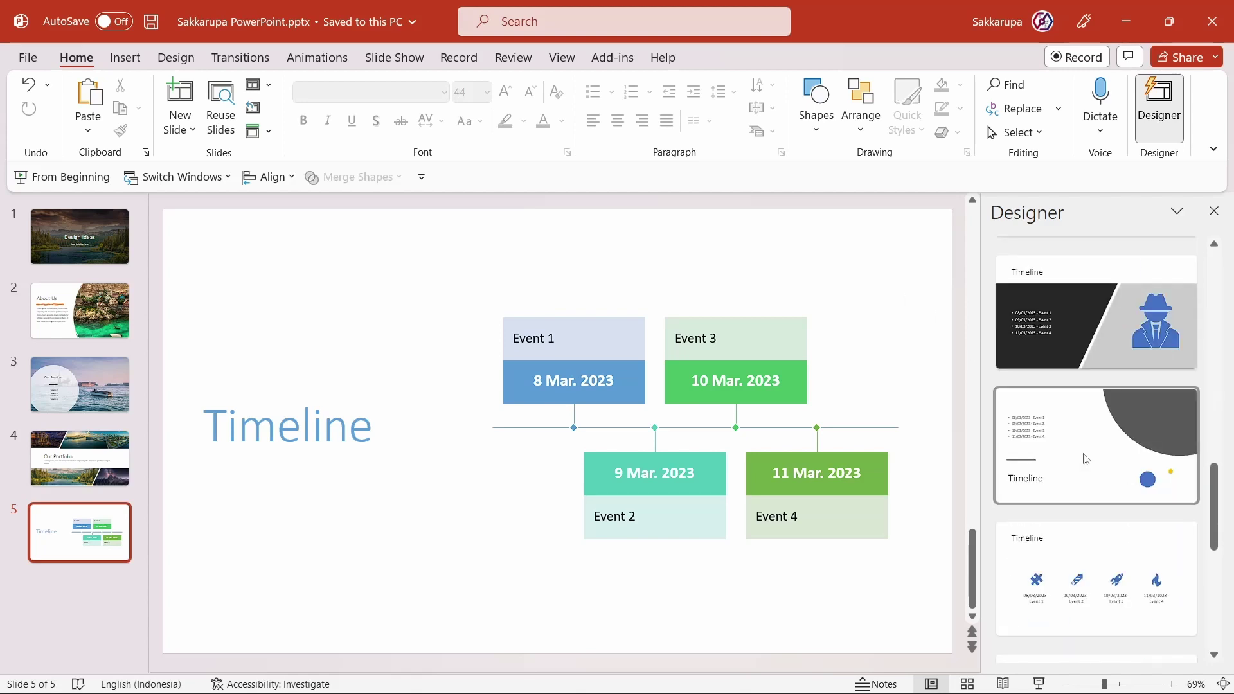
scroll(1085, 459, down, 3)
scroll(1084, 459, down, 3)
scroll(1085, 459, down, 3)
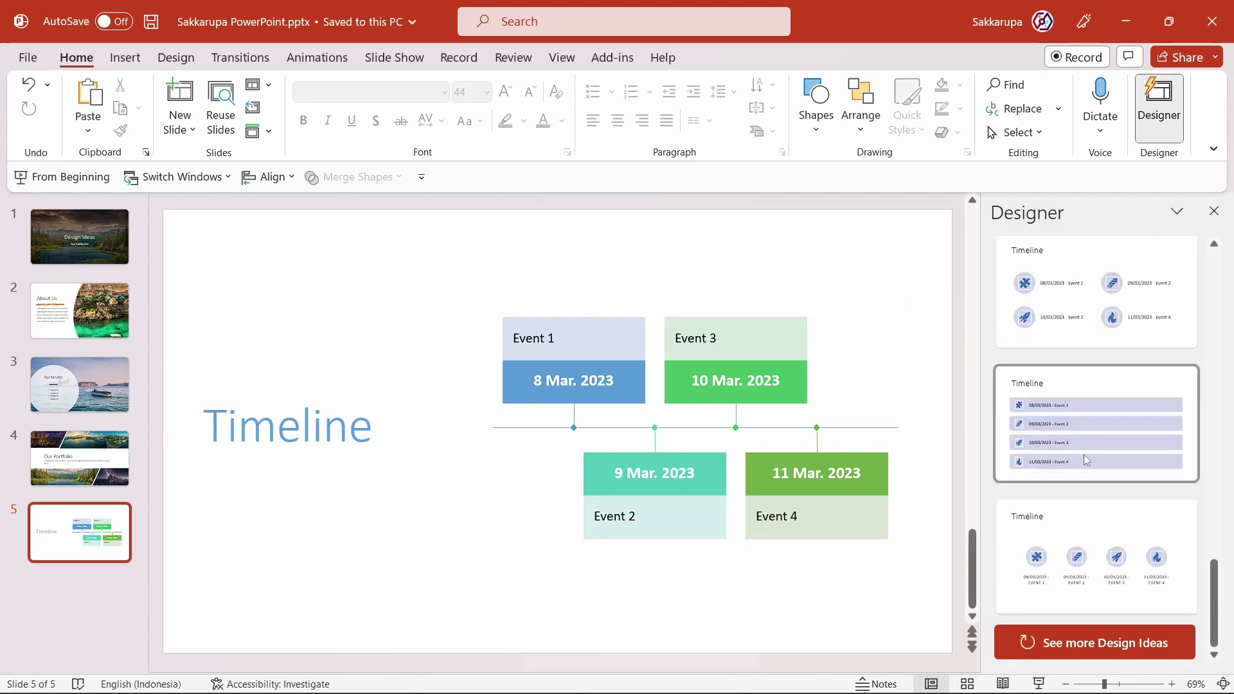
Load more ideas, apply the pin timeline with the vertical orange line, and close Designer.
click(1107, 648)
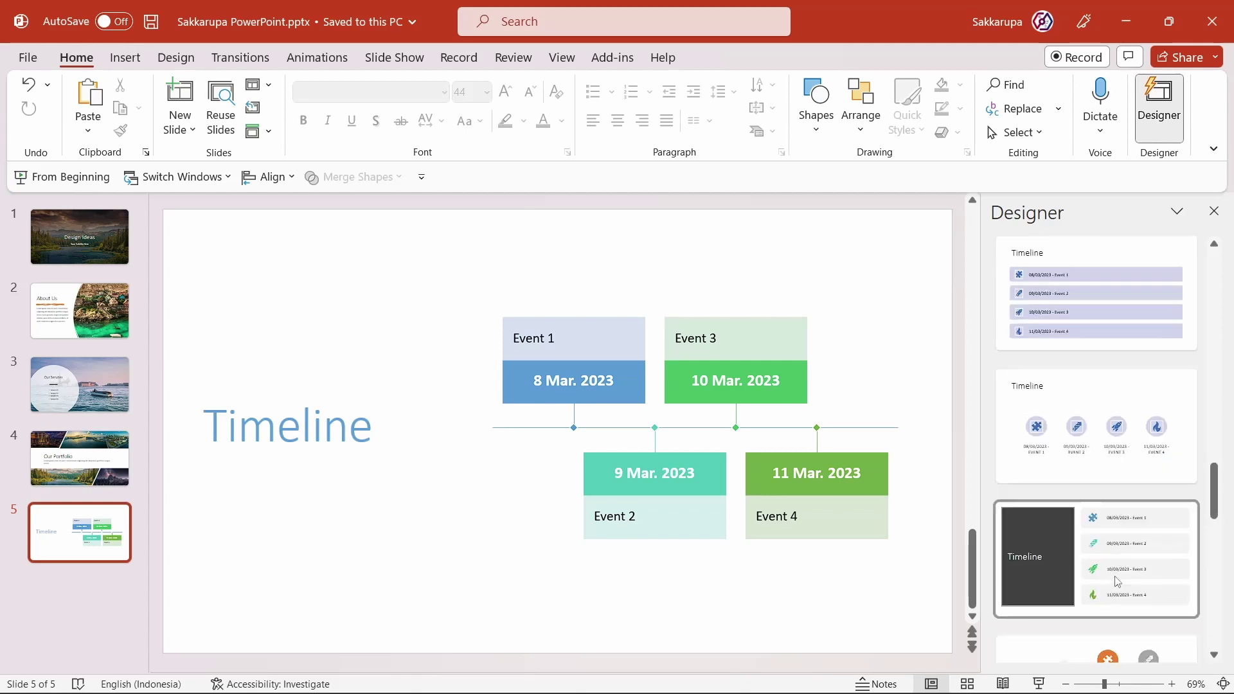
scroll(1112, 610, down, 2)
scroll(1116, 582, down, 3)
scroll(1117, 581, down, 3)
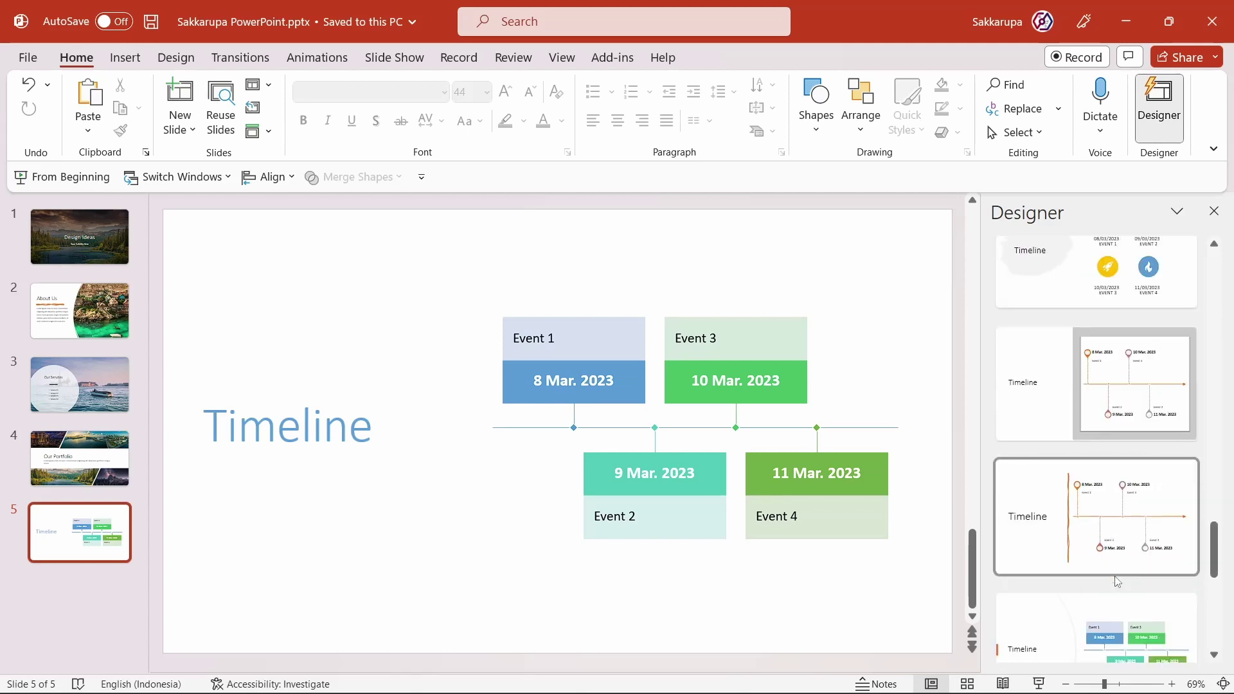
scroll(1105, 385, down, 2)
click(1101, 353)
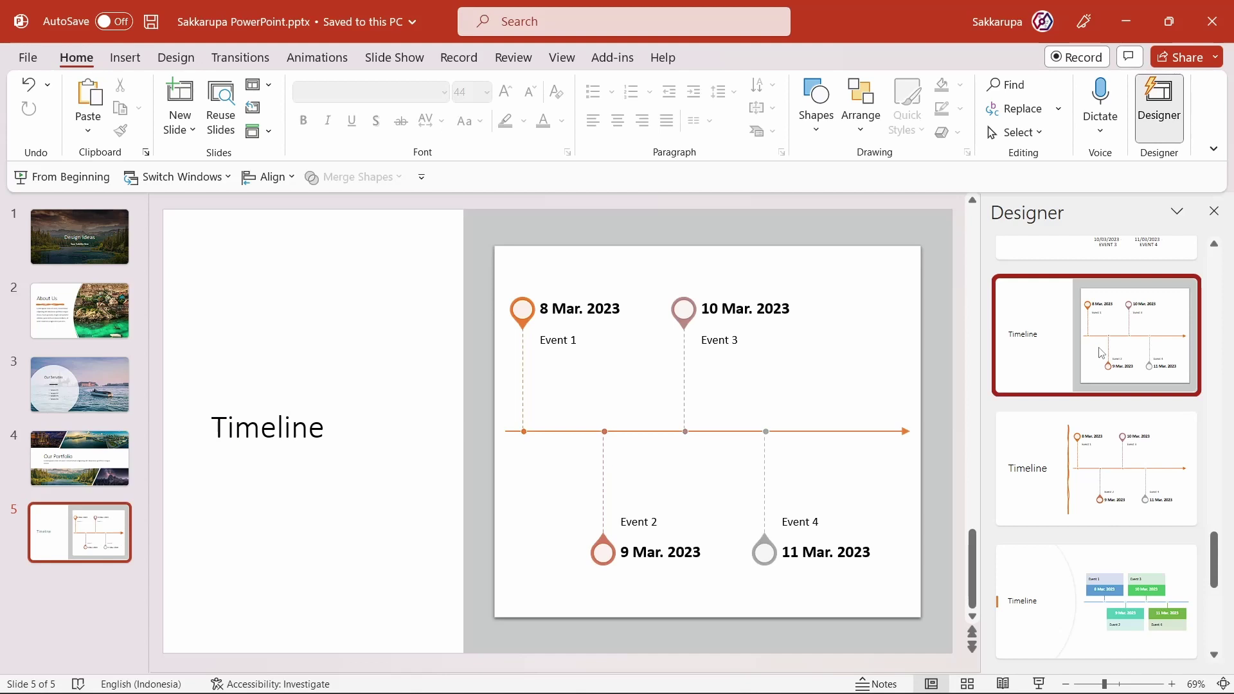
click(1132, 459)
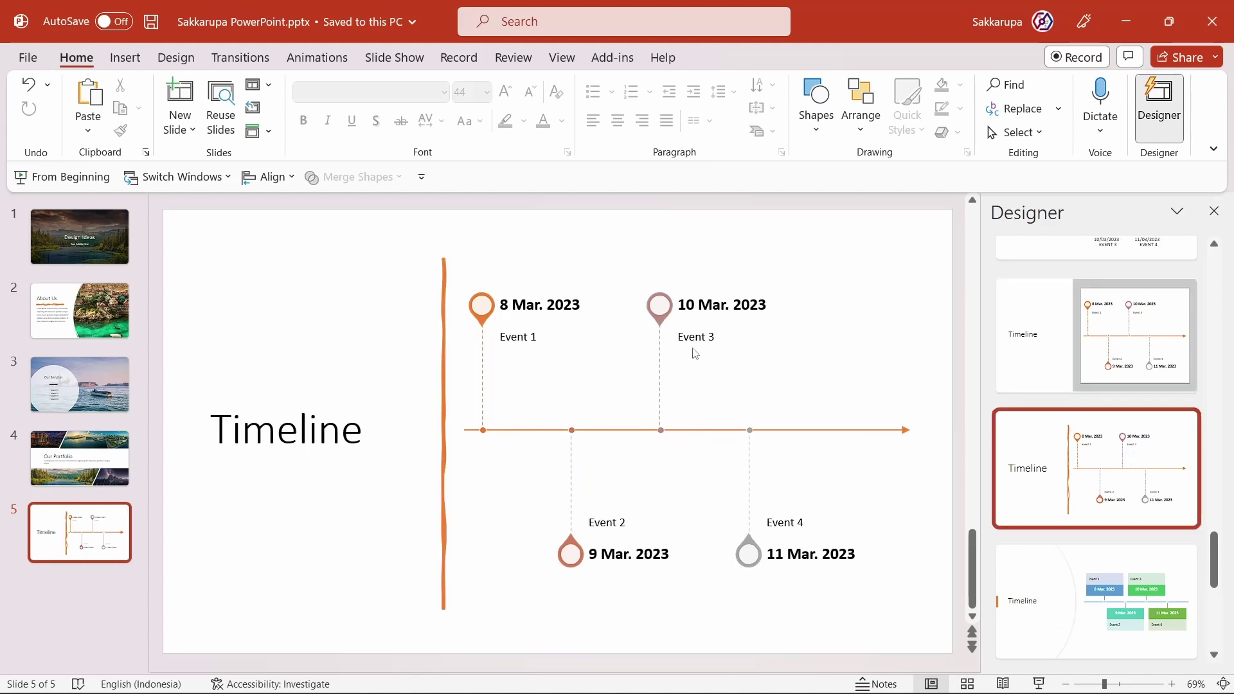
click(1213, 212)
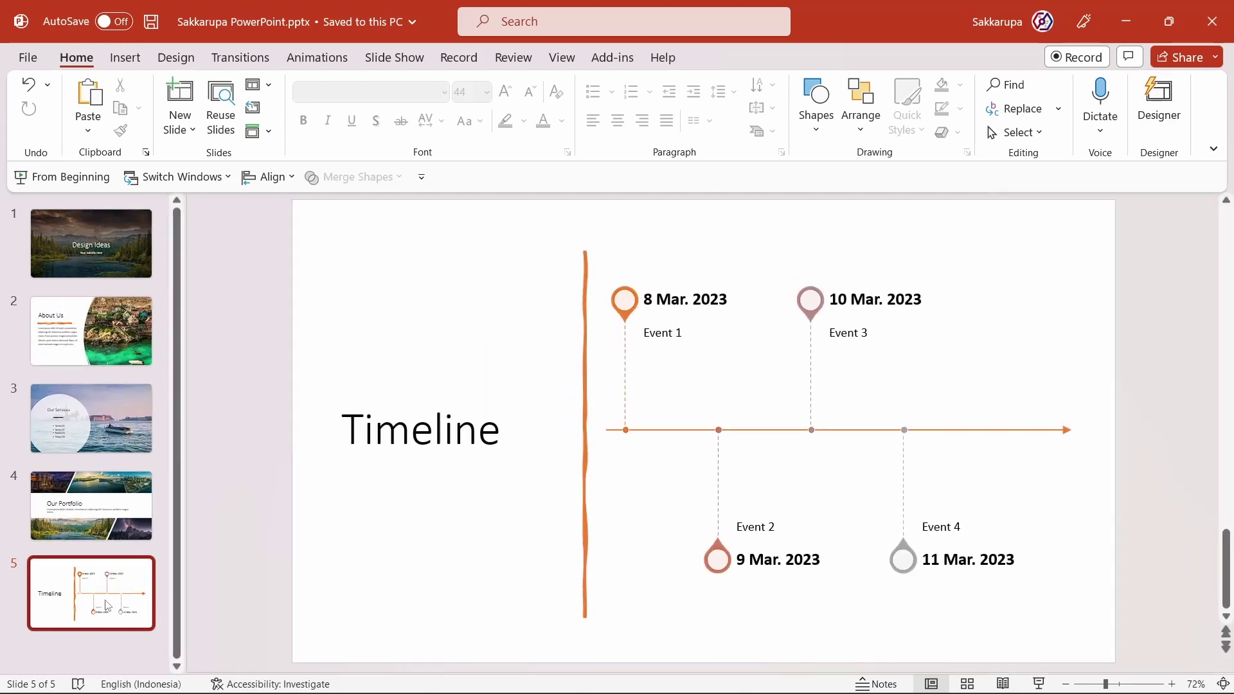
Add a new Title Only slide 6 with the title THANK YOU.
key(ctrl+m)
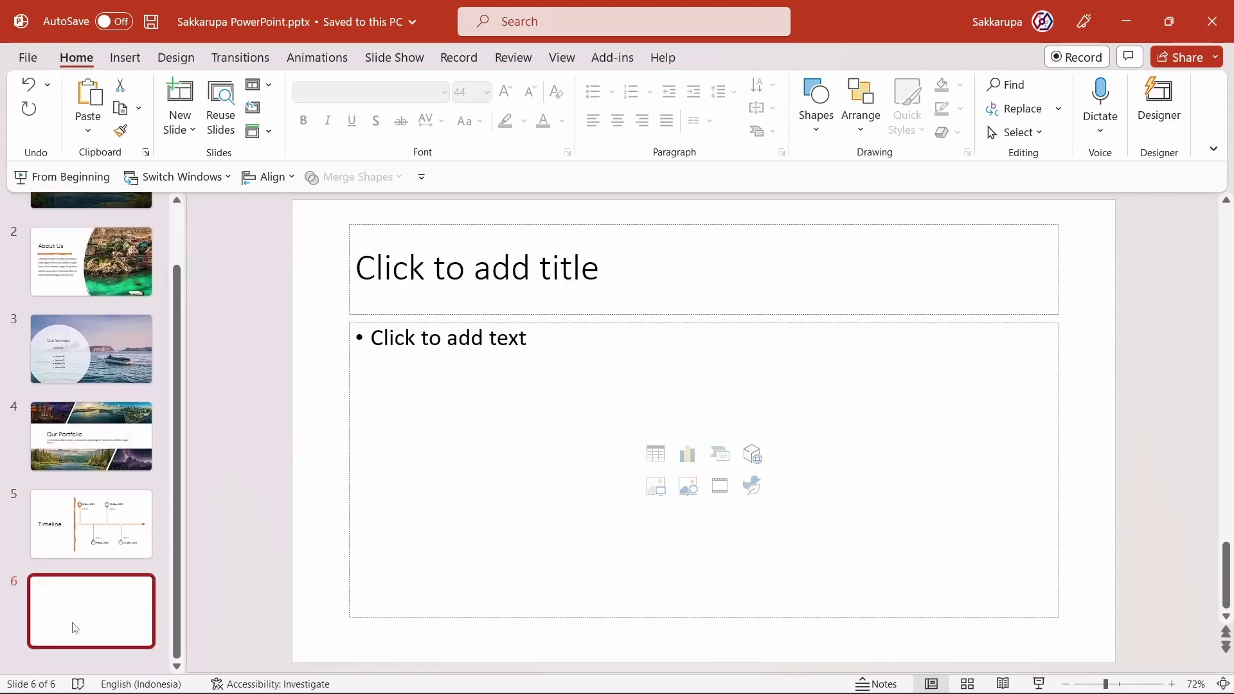
click(254, 88)
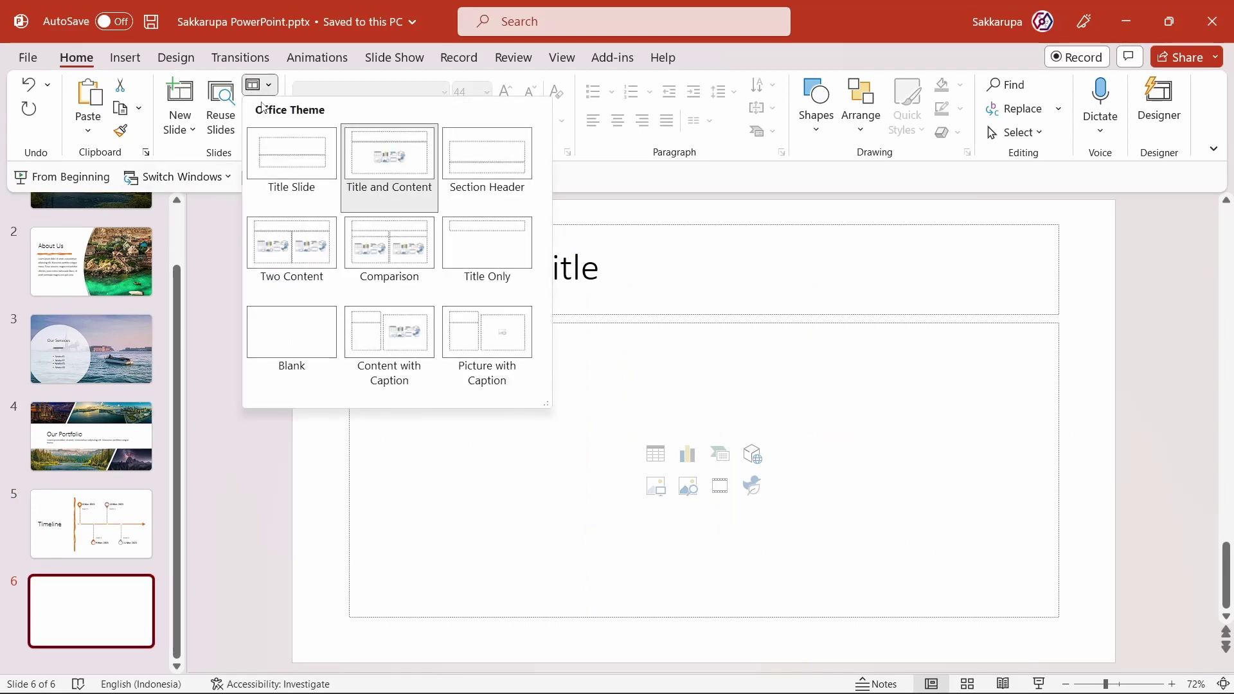
click(493, 273)
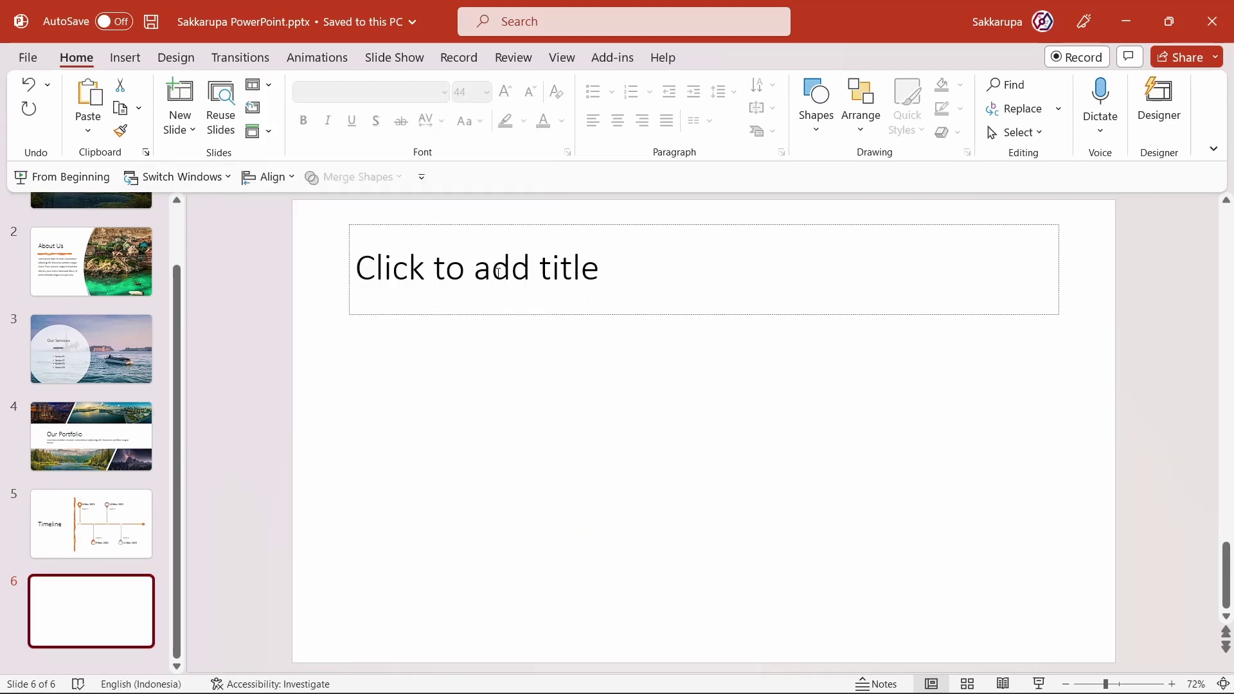
click(566, 285)
text(THAN)
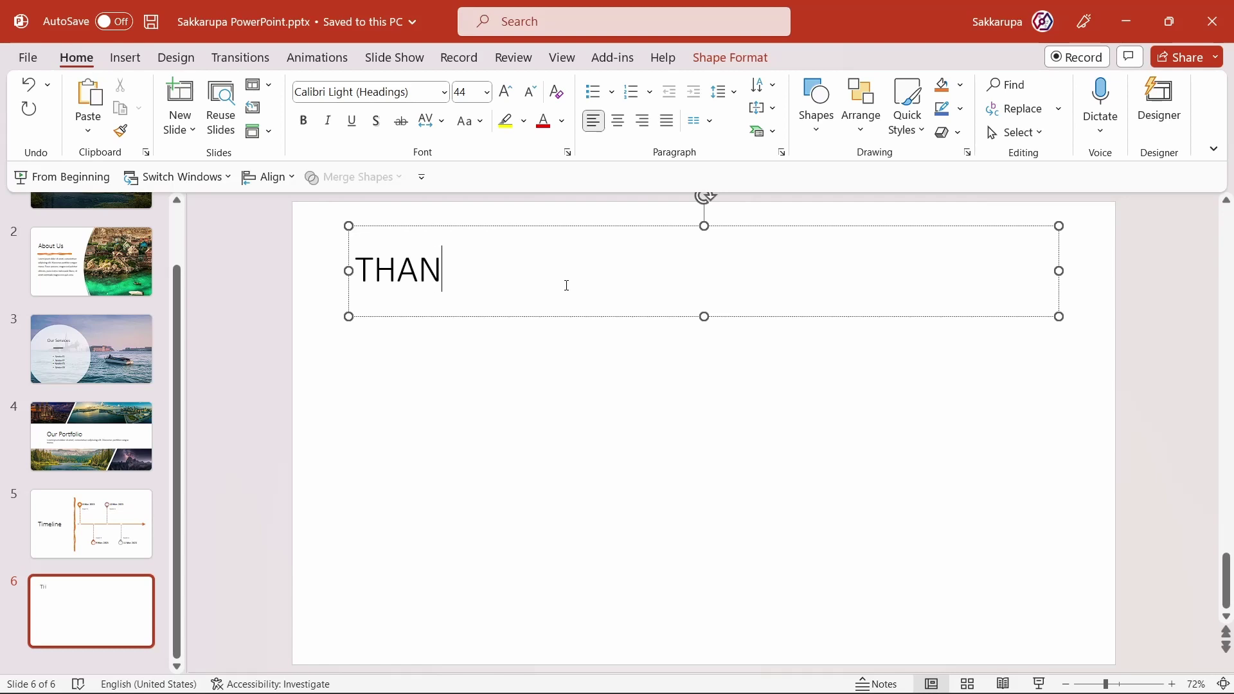
text(K YOU)
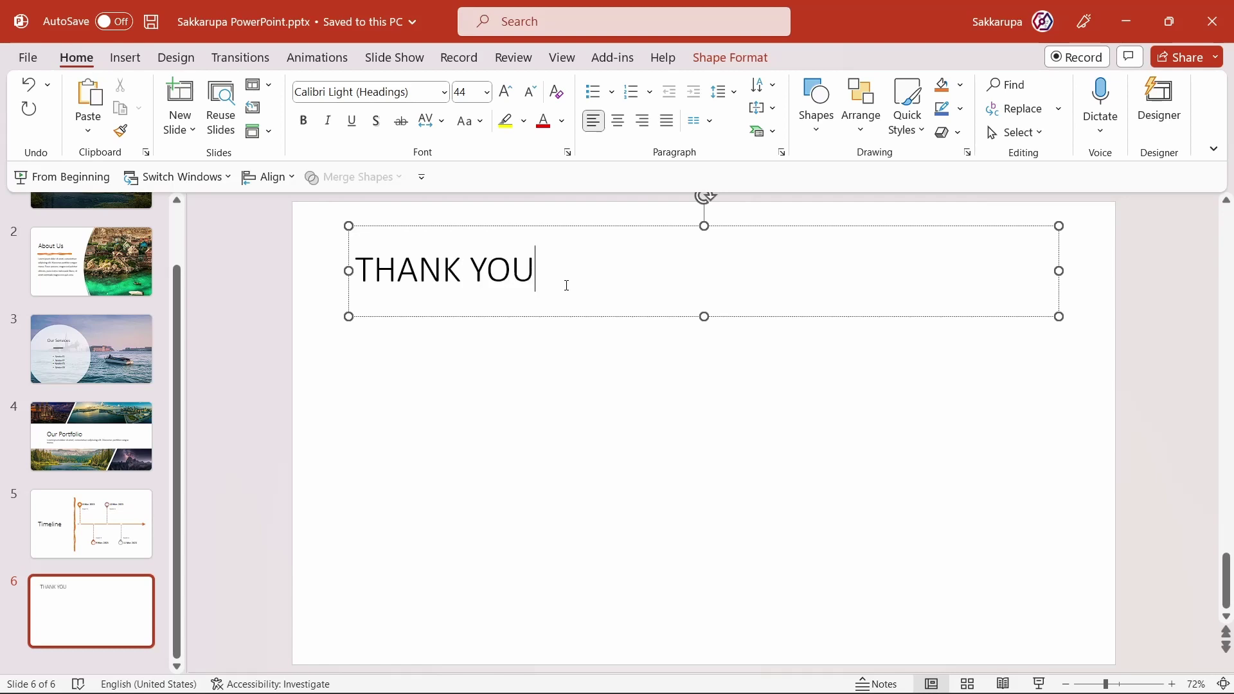
click(603, 380)
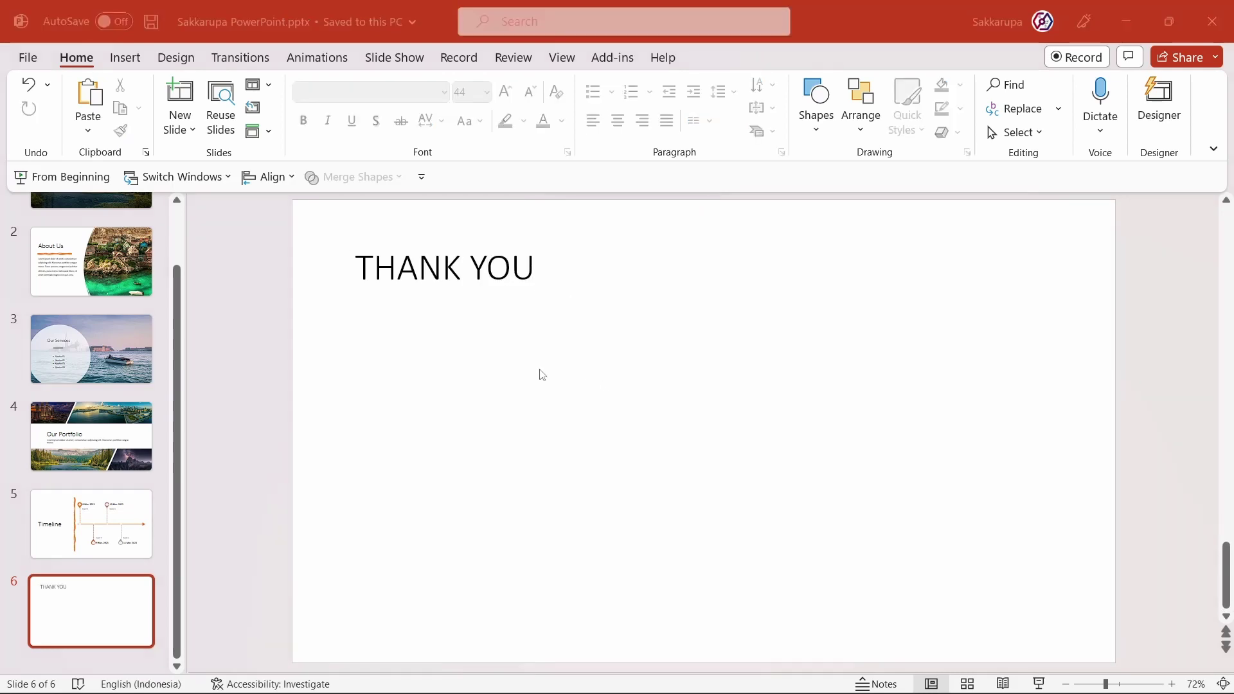
Drag buildings-962794_1920.jpg from the Landscape folder onto slide 6.
key(alt+Tab)
click(699, 423)
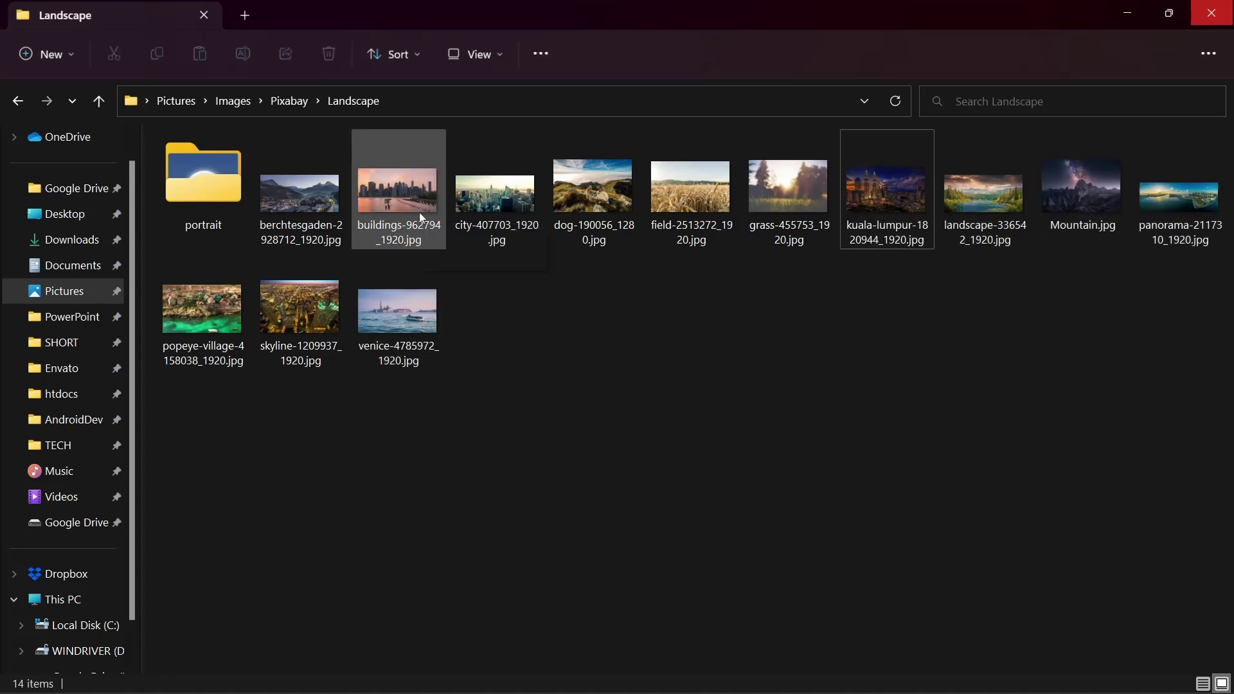
mouse_move(419, 212)
mouse_down()
mouse_move(650, 406)
mouse_move(609, 388)
mouse_up()
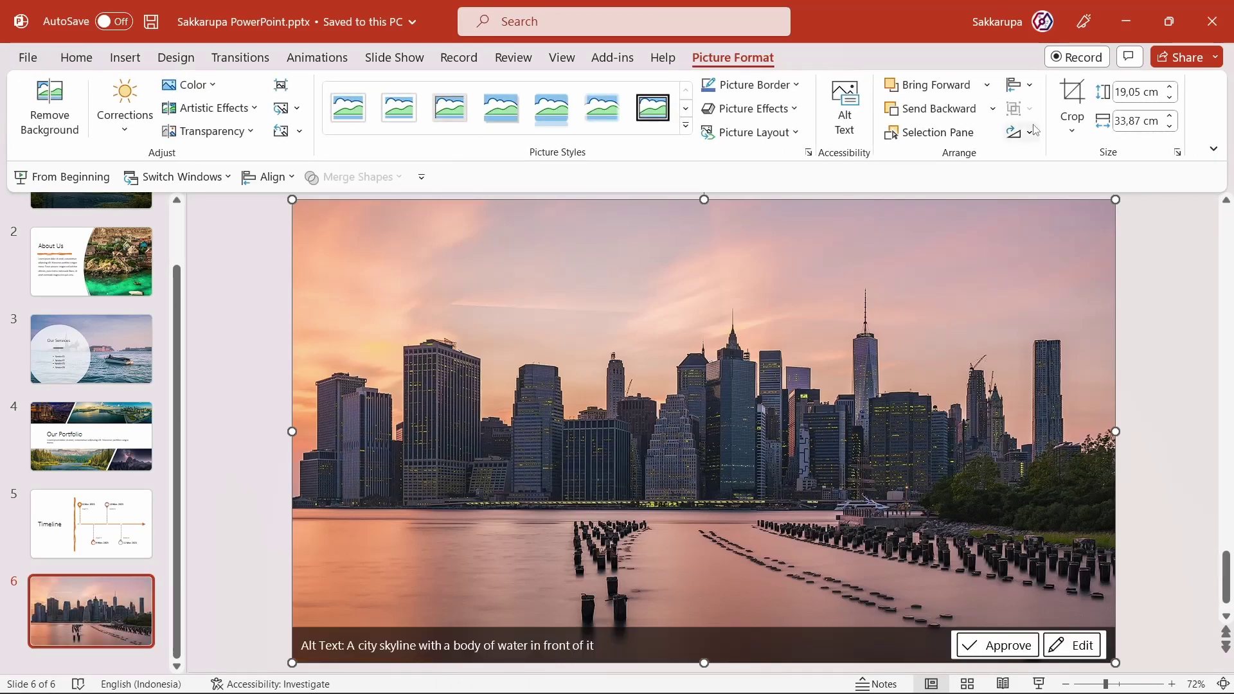
Apply the Designer idea that puts THANK YOU in a translucent white box over the skyline photo.
click(84, 59)
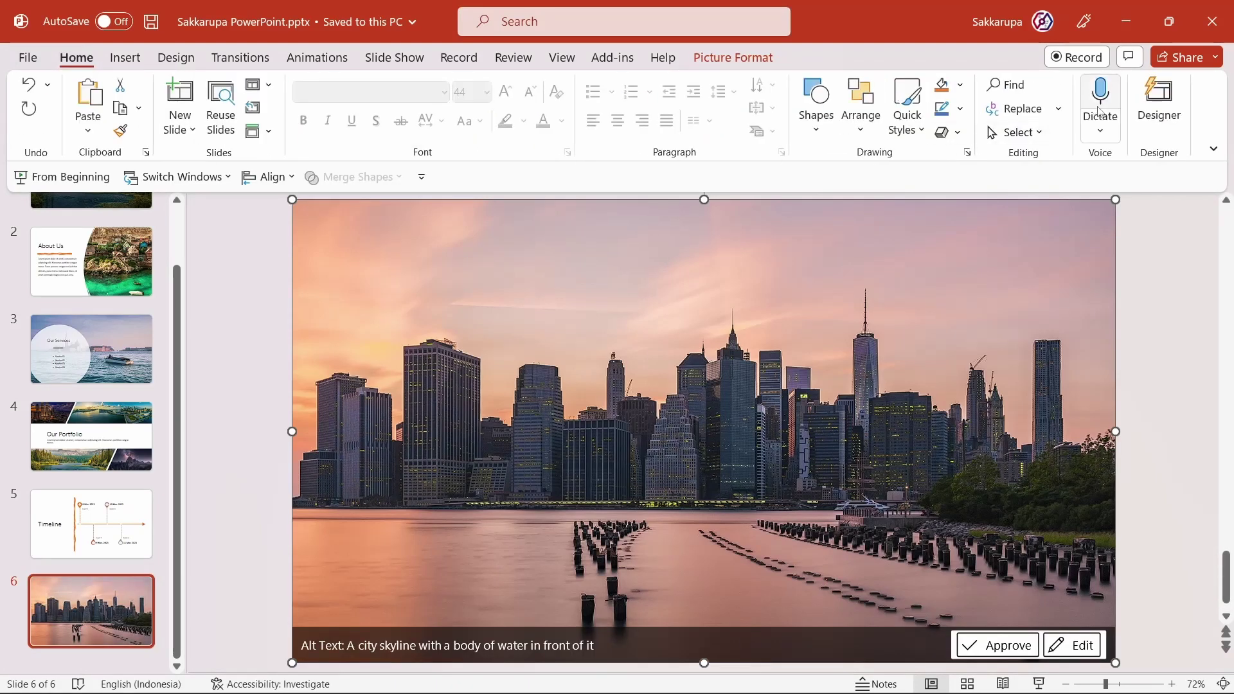
click(1158, 106)
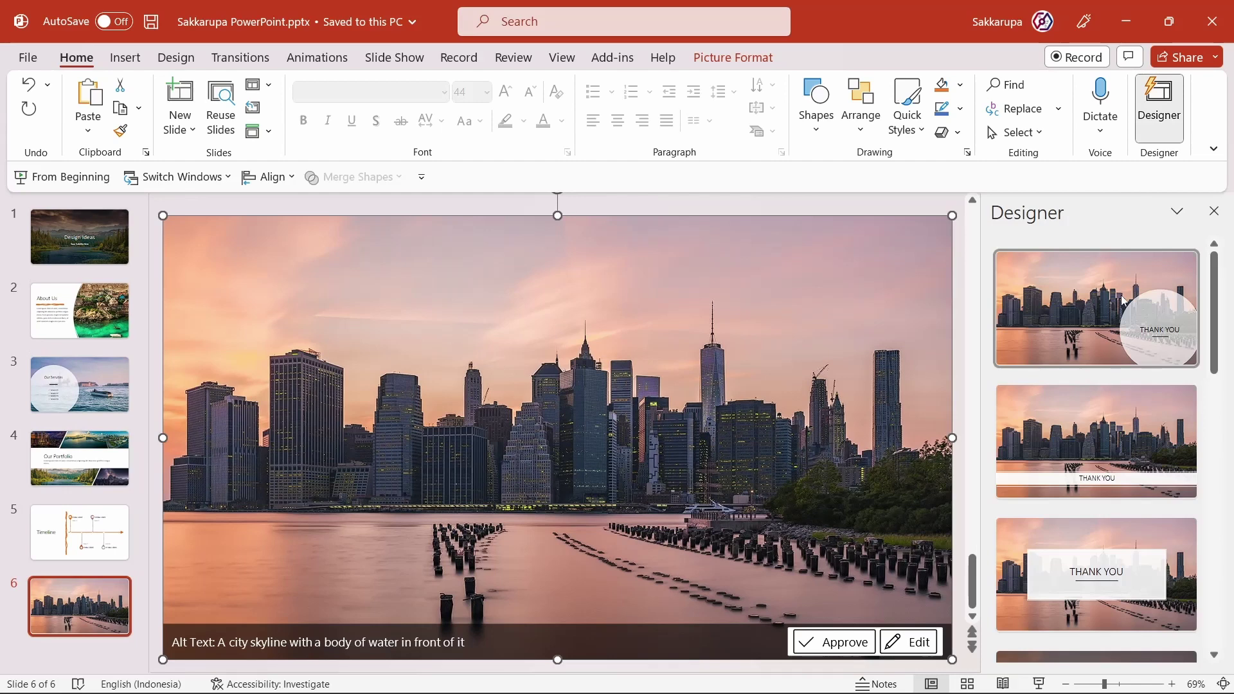
click(1094, 302)
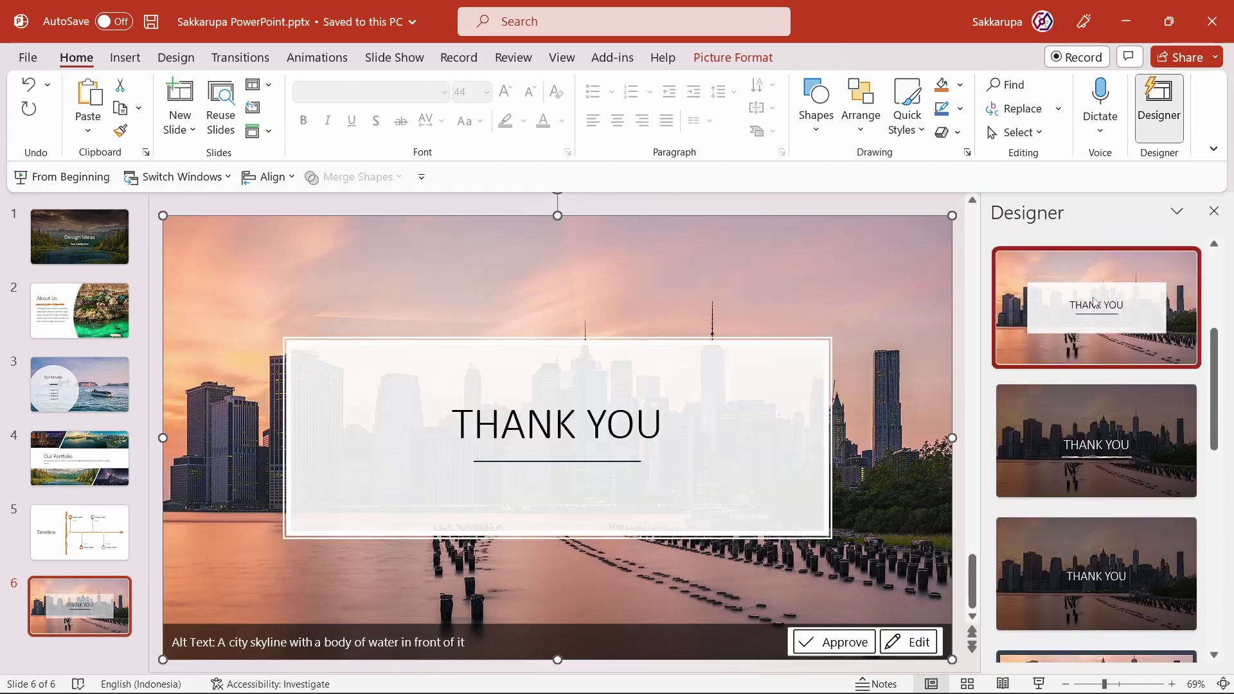
scroll(1022, 382, down, 2)
scroll(1022, 382, down, 2)
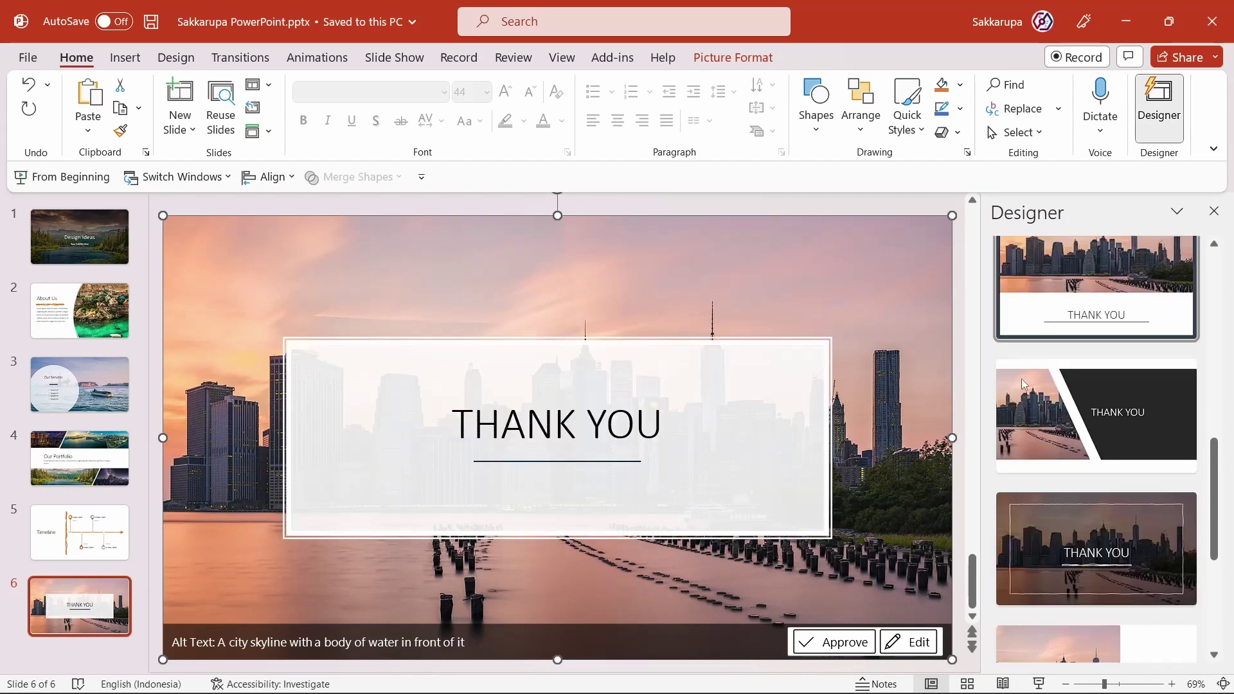
scroll(1021, 382, down, 2)
scroll(1054, 385, down, 2)
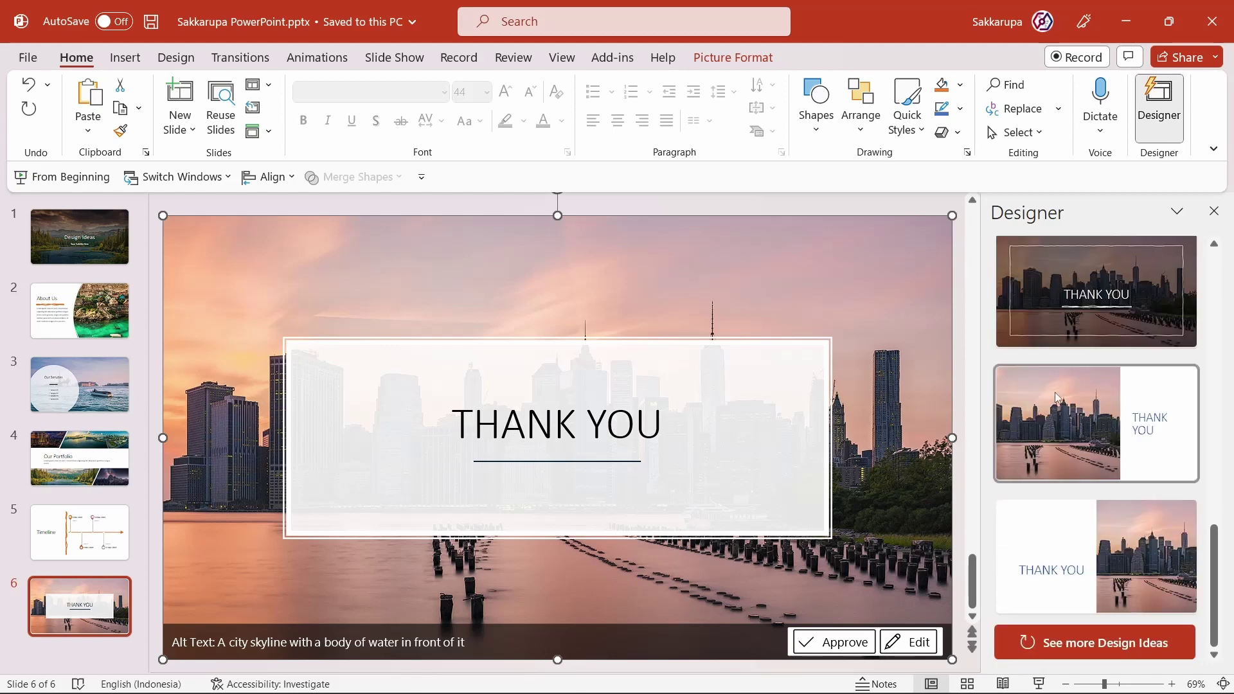
scroll(1055, 399, up, 3)
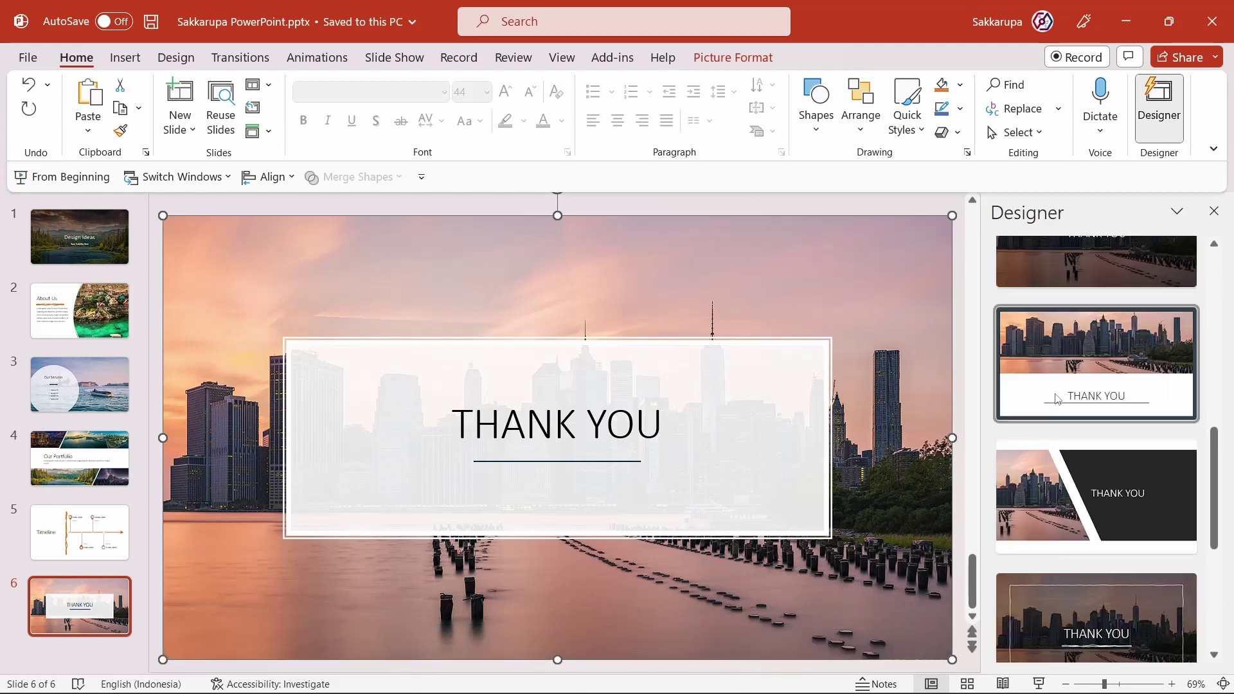
scroll(1134, 431, up, 1)
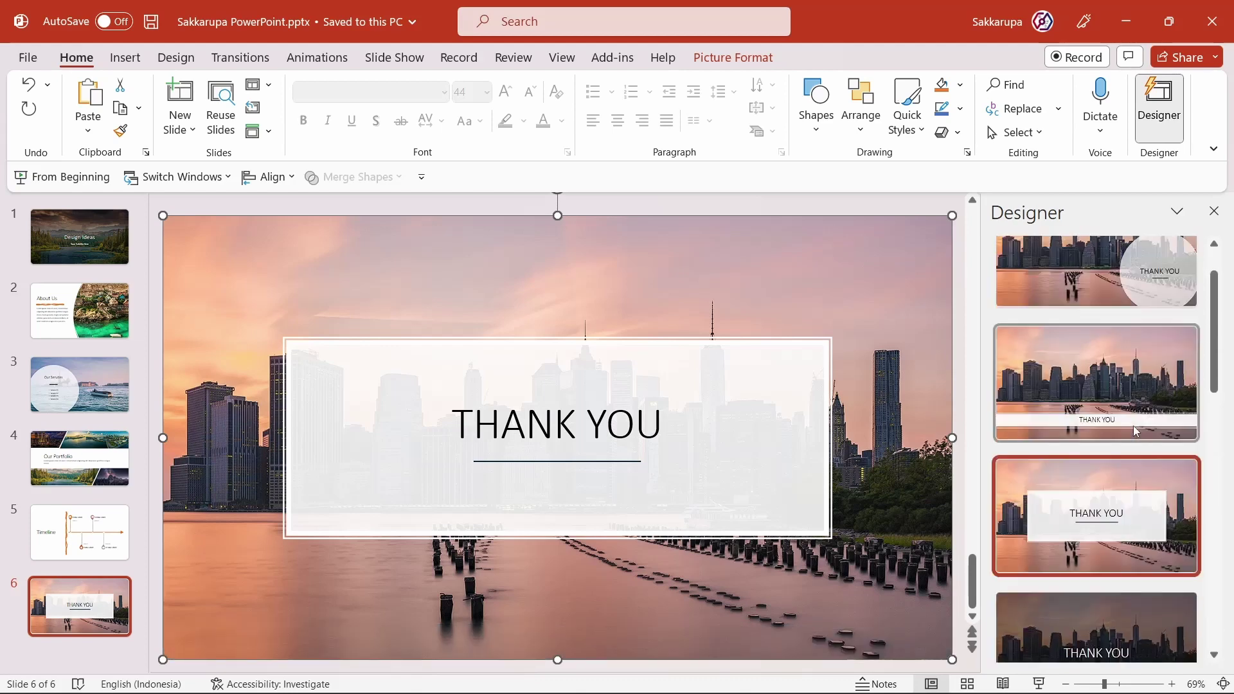
click(1214, 211)
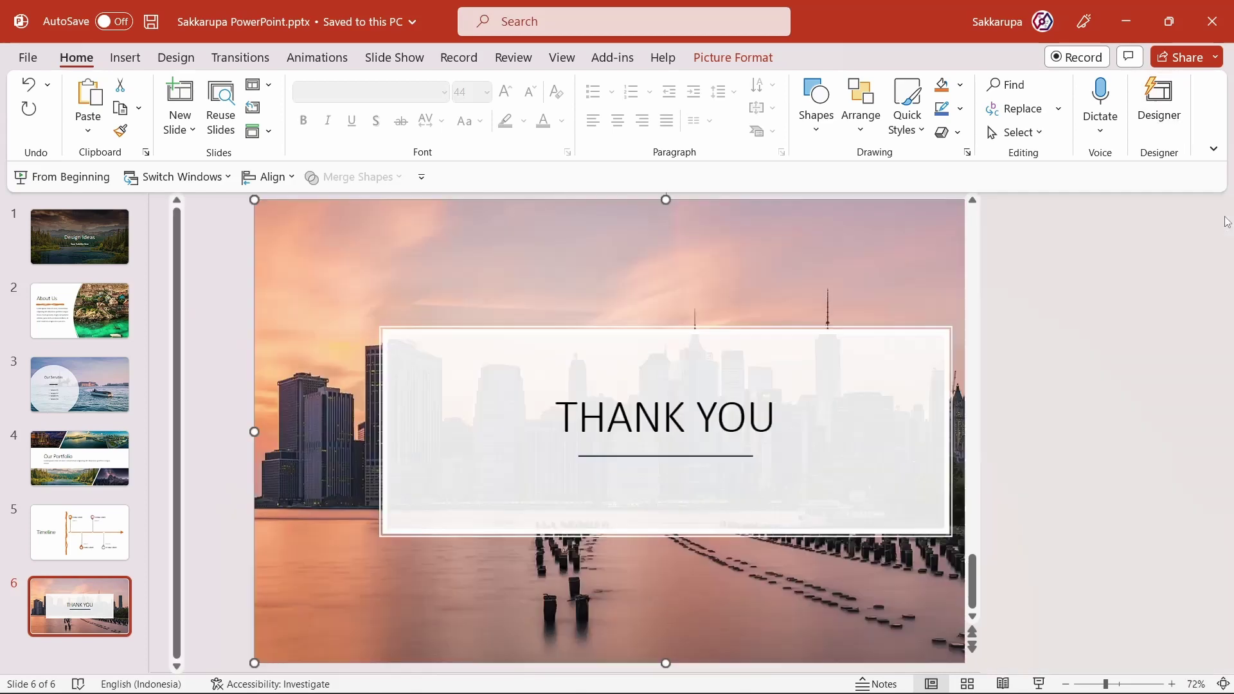
click(1185, 321)
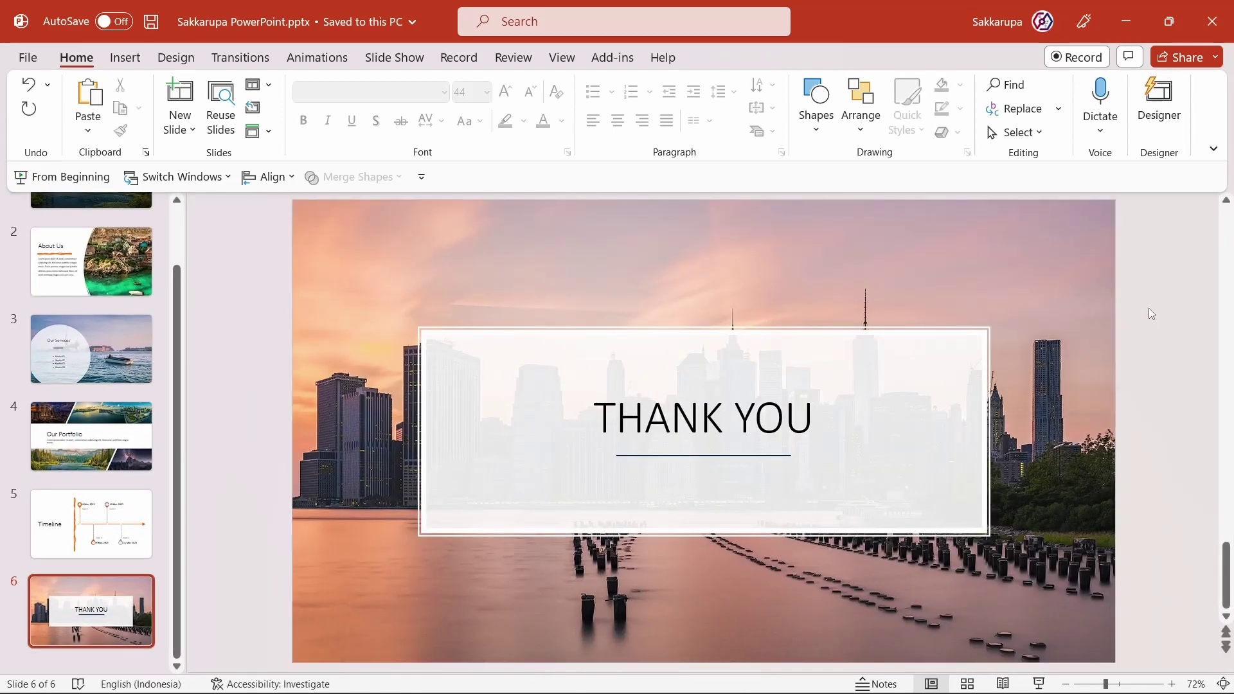
Step through Design Ideas, About Us, Our Services, Our Portfolio, Timeline and Thank You, then reselect slide 1.
scroll(108, 429, up, 2)
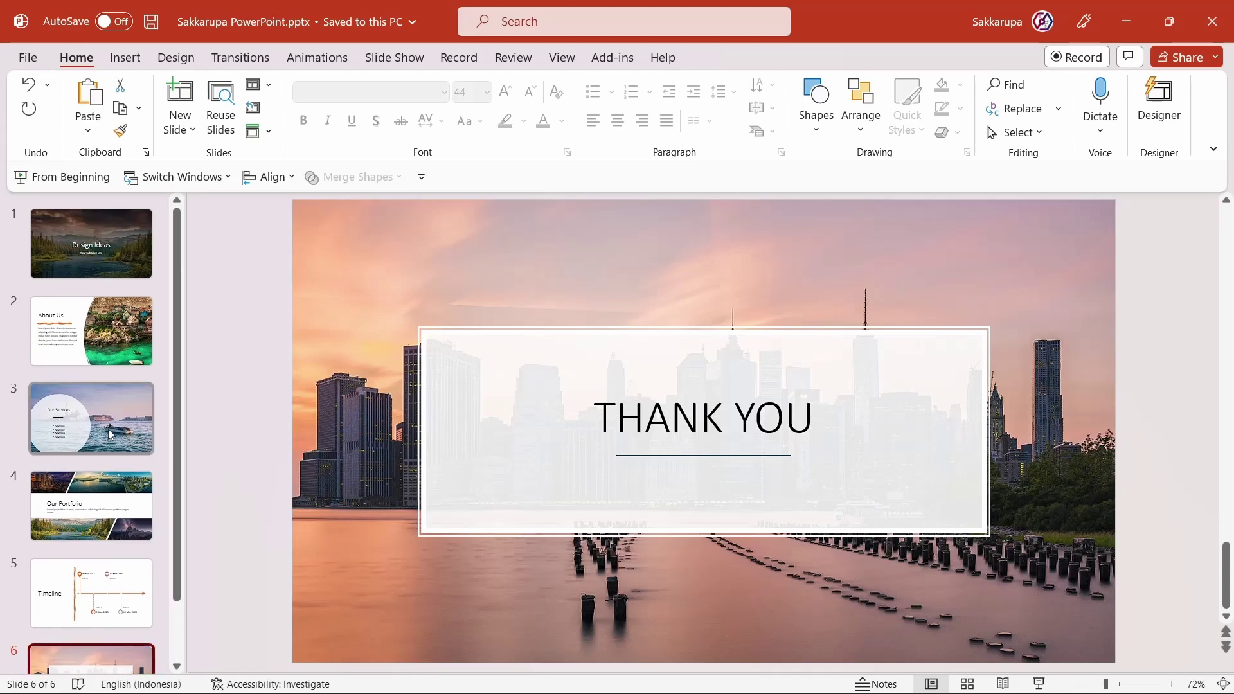
click(81, 254)
click(94, 320)
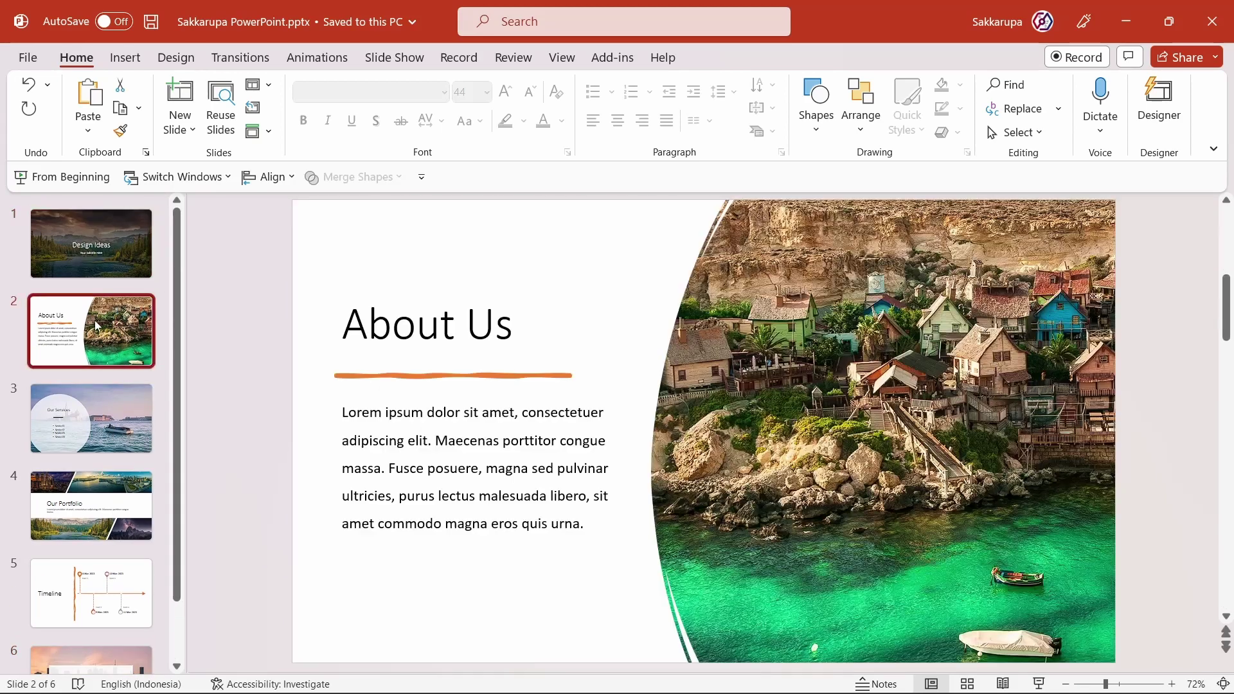
scroll(95, 320, down, 2)
click(97, 328)
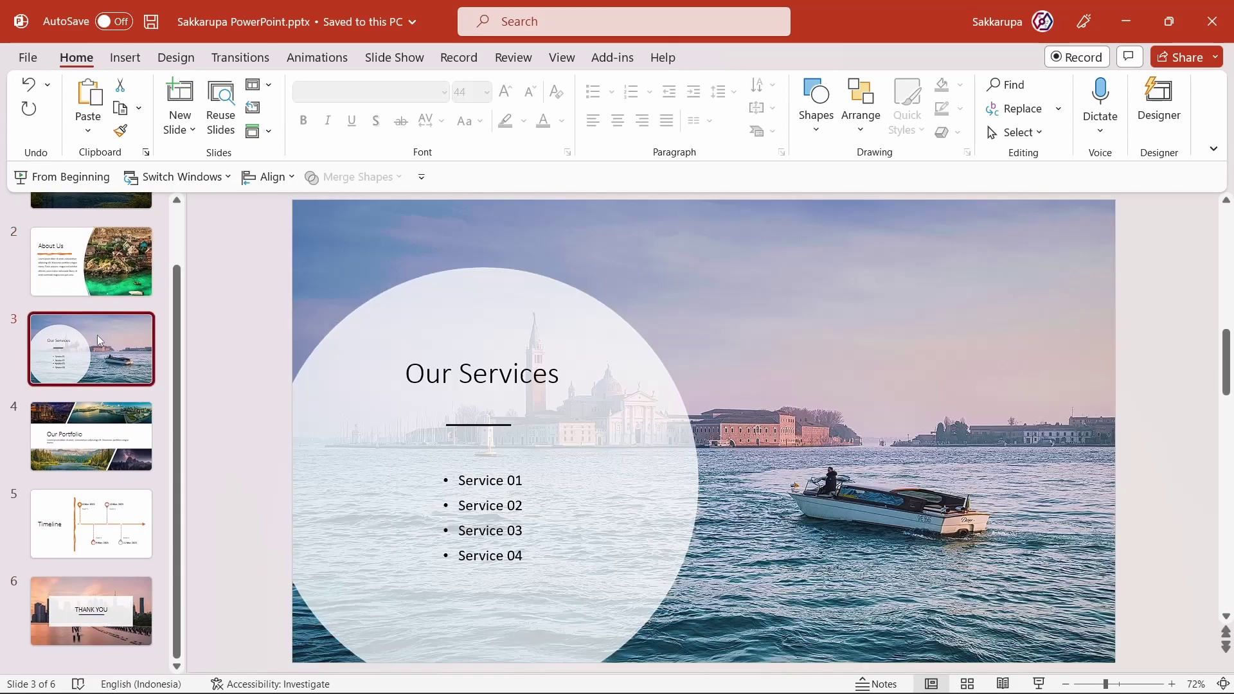
click(111, 408)
click(113, 522)
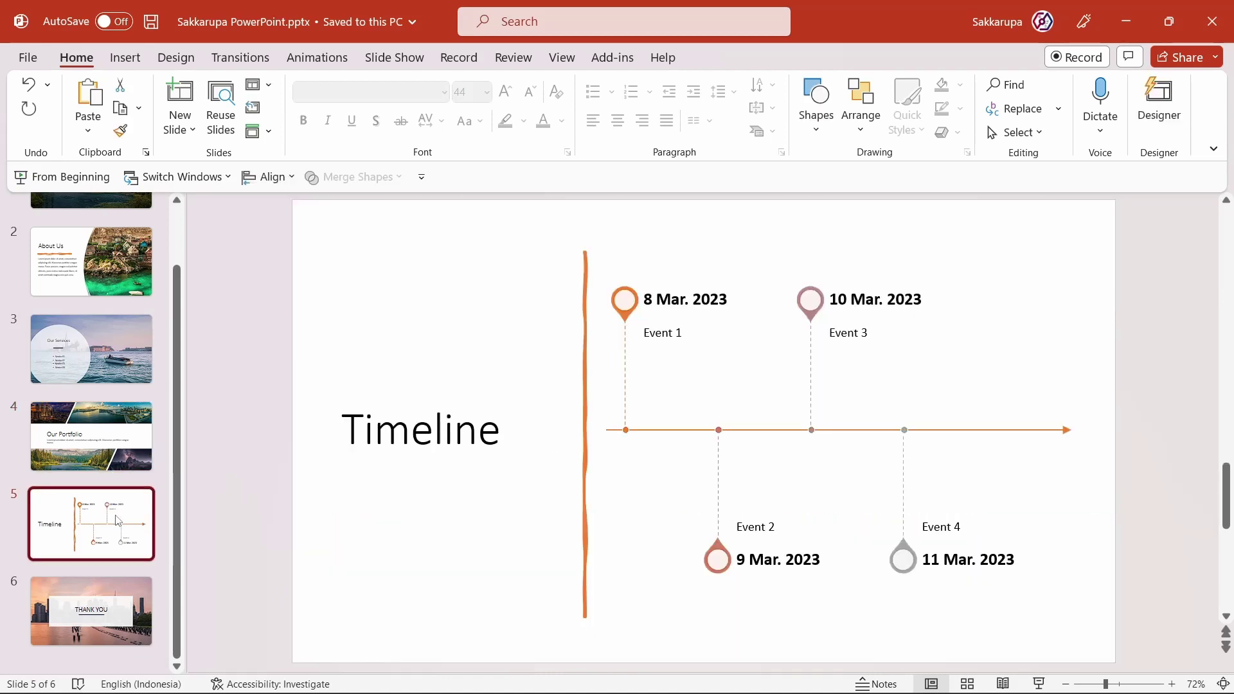
click(96, 610)
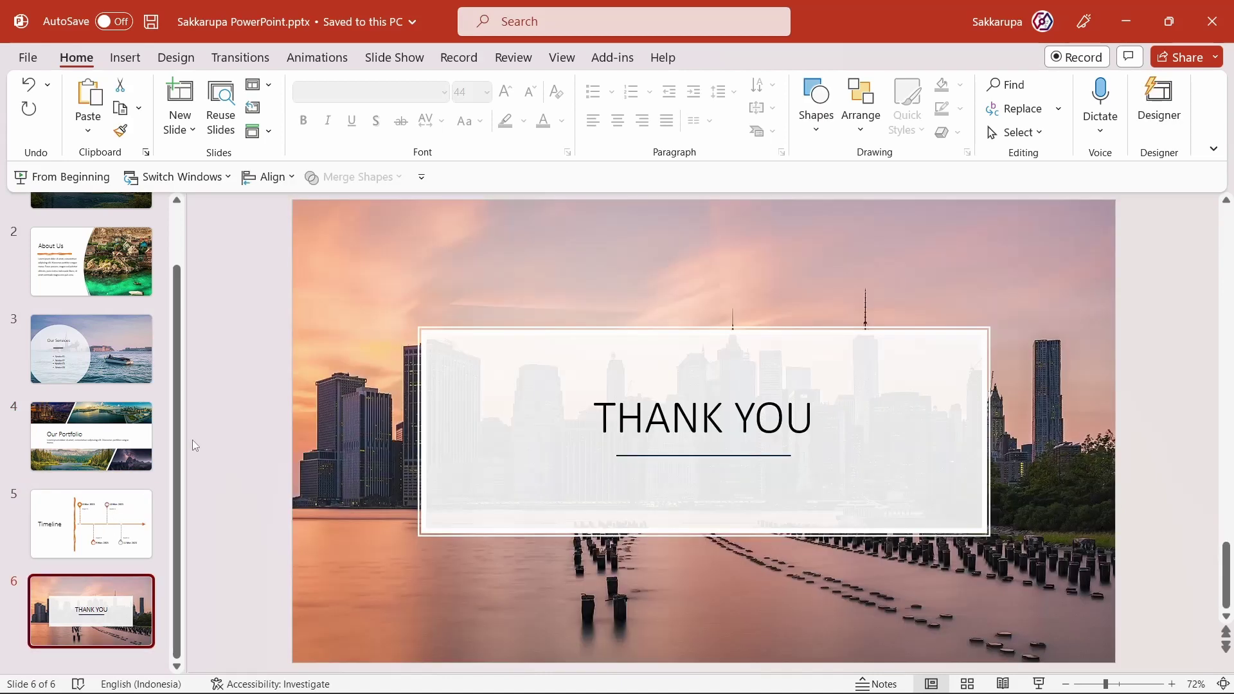
scroll(131, 452, up, 2)
click(121, 246)
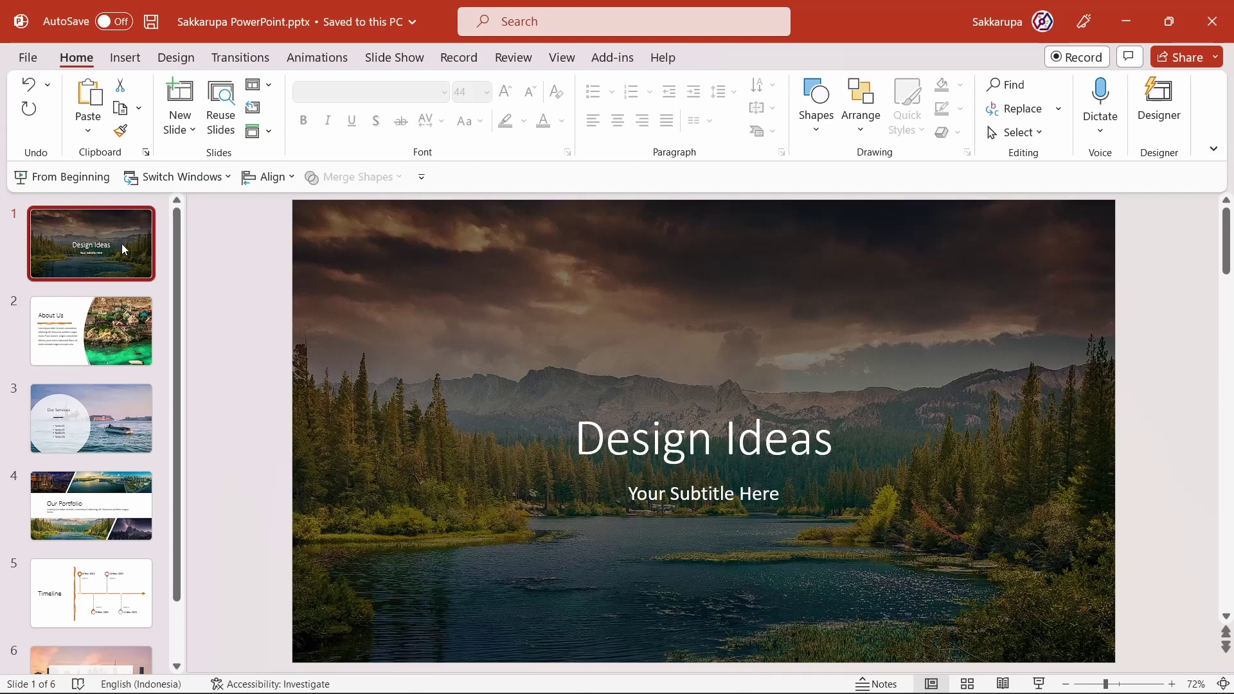
Apply a 0.70-second Fade transition to every slide in the deck.
click(246, 58)
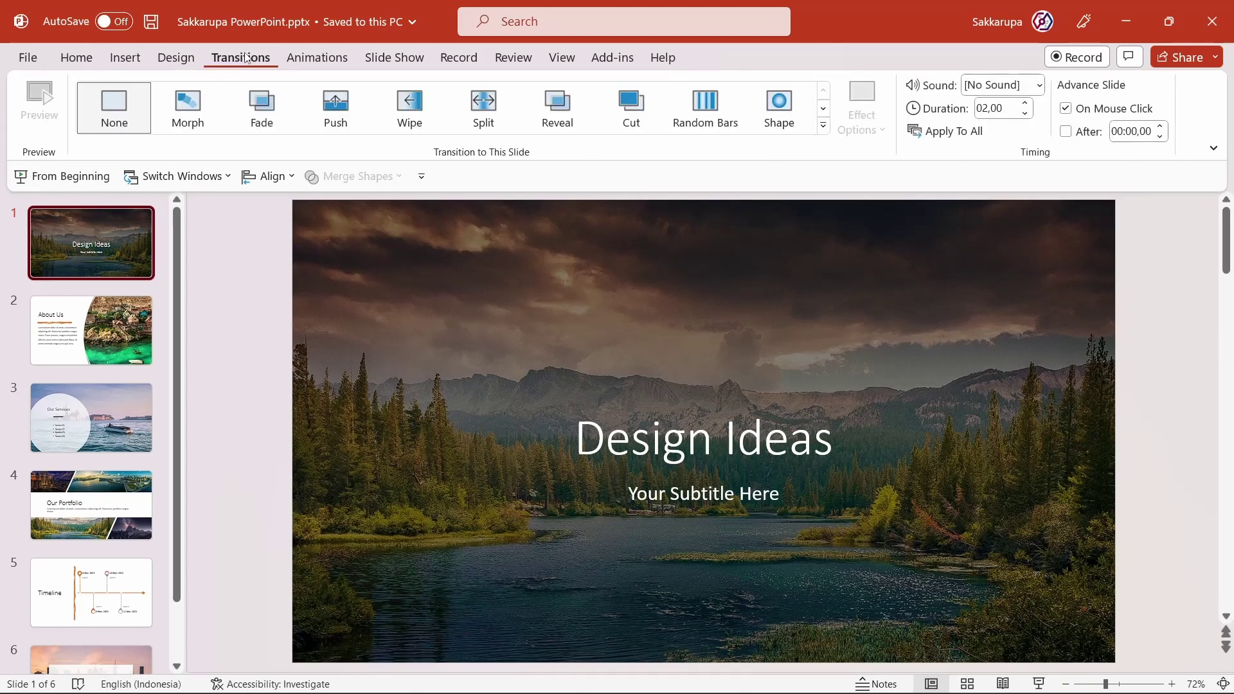
click(261, 113)
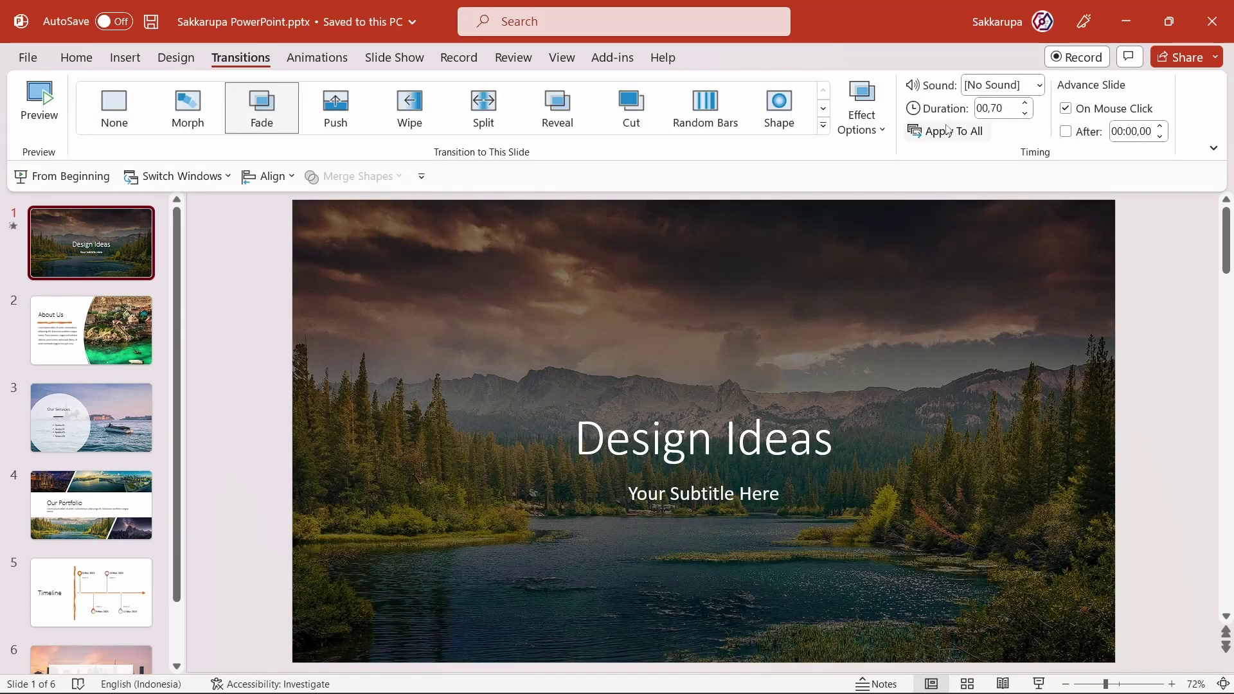
click(948, 131)
Run the slide show from slide 1, advancing through About Us and Our Services to Our Portfolio.
click(100, 176)
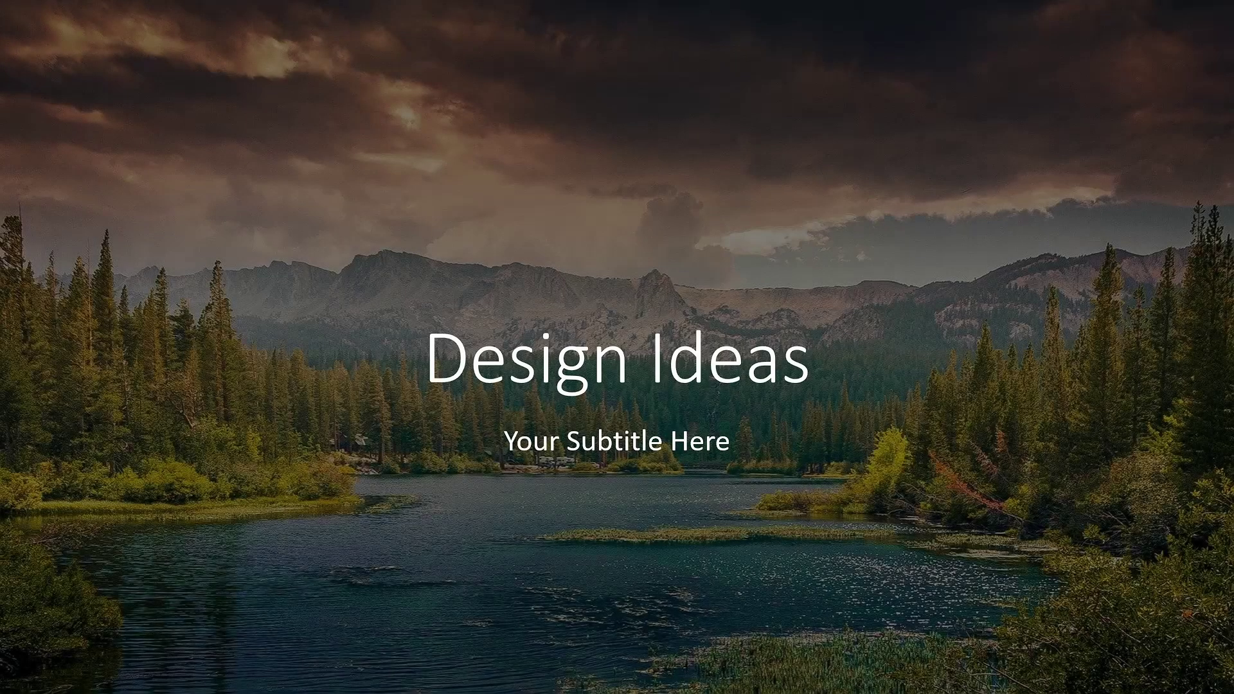
key(Right)
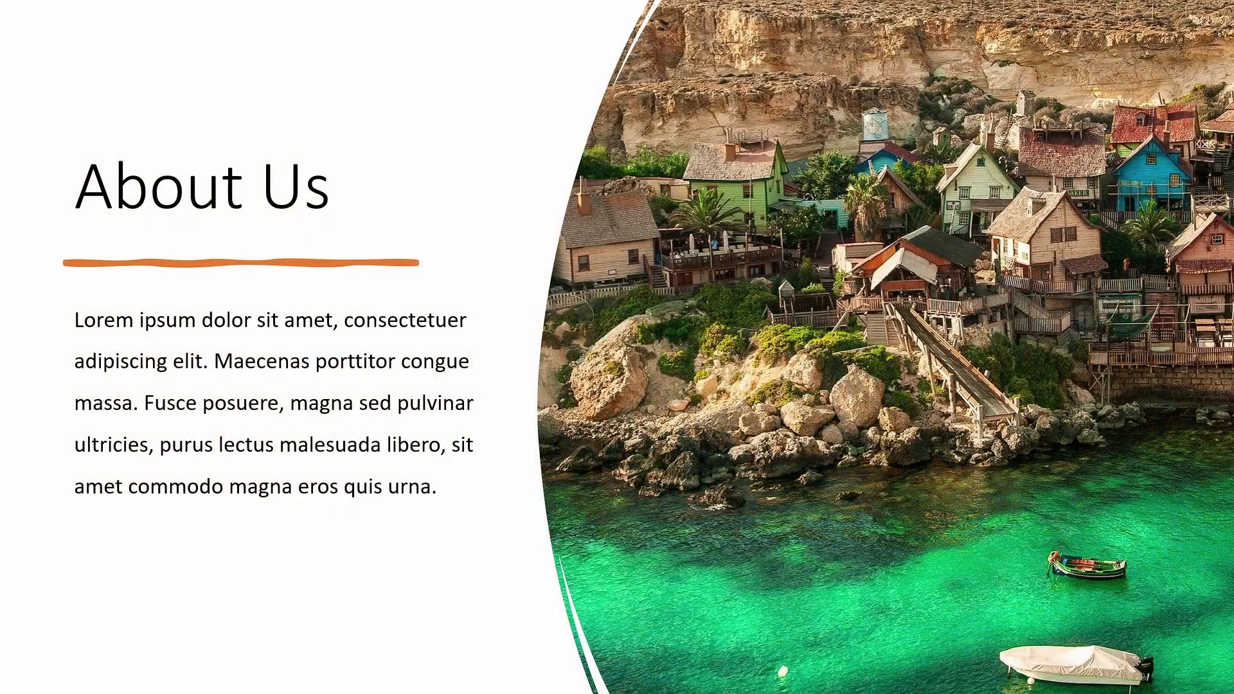
key(Right)
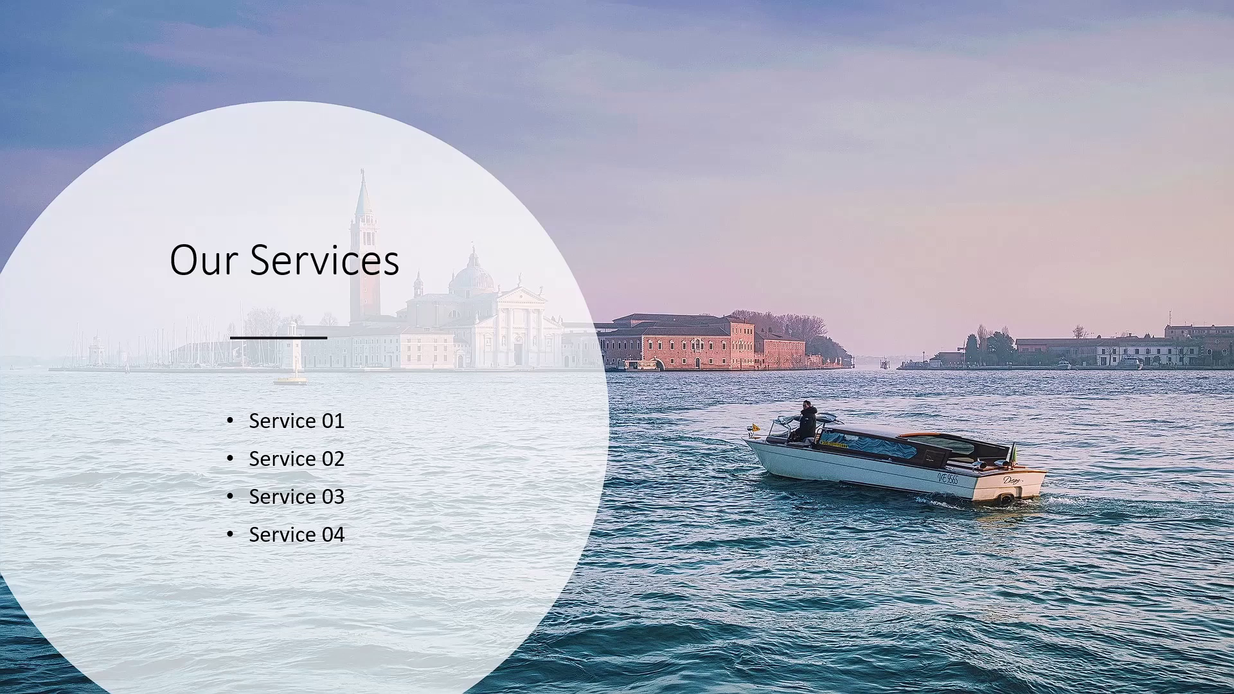
key(Right)
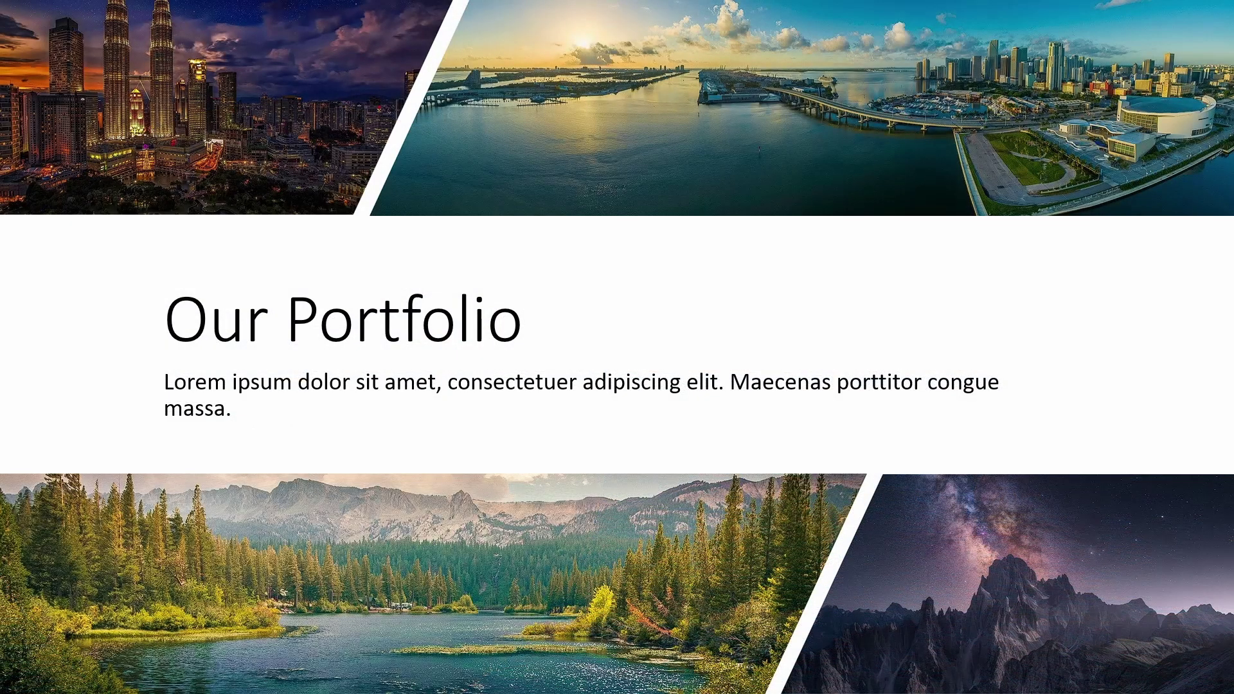